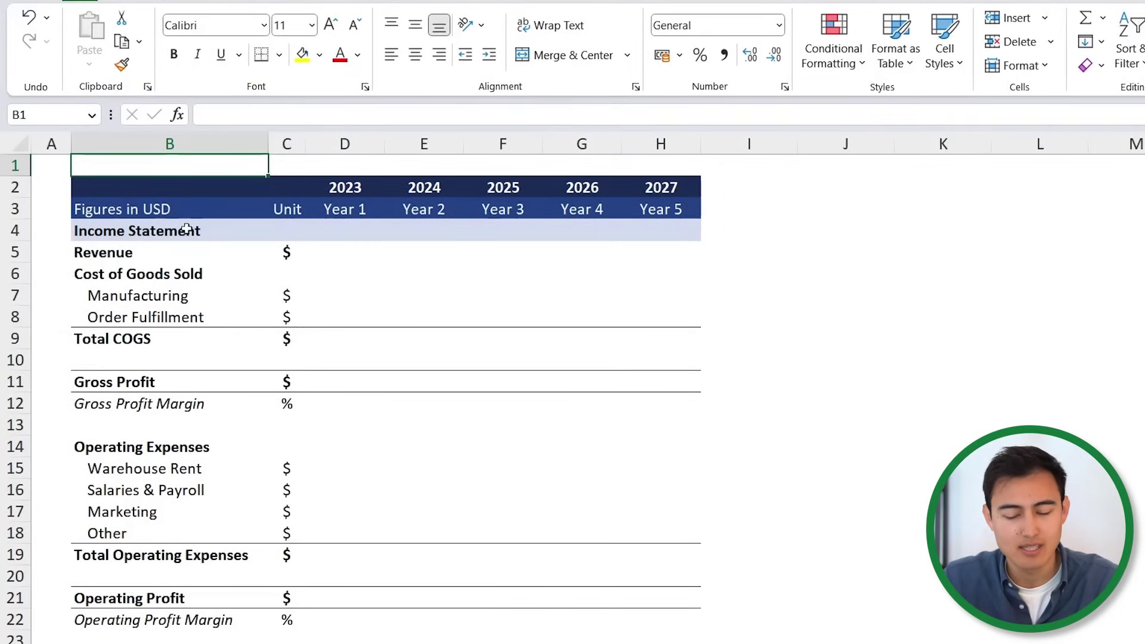
# Examine the income statement layout, its five year headers, and the assumptions for order count and average order value.
pyautogui.moveTo(116, 231); pyautogui.dragTo(646, 561)
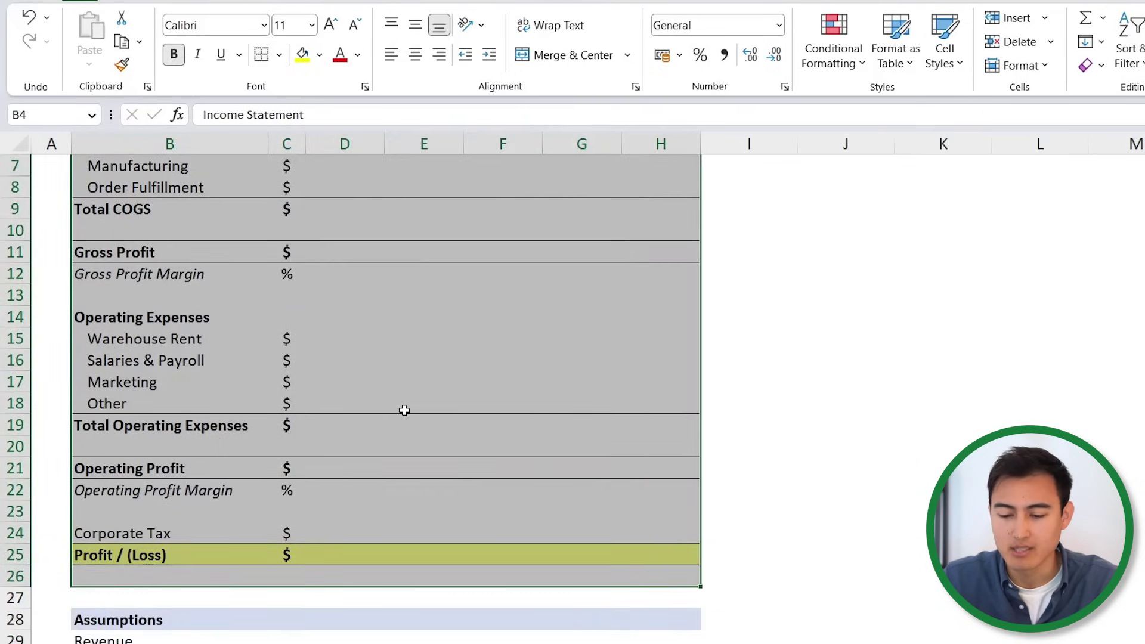
pyautogui.scroll(-7, 405, 411)
pyautogui.moveTo(84, 185); pyautogui.dragTo(629, 535)
pyautogui.scroll(9, 630, 536)
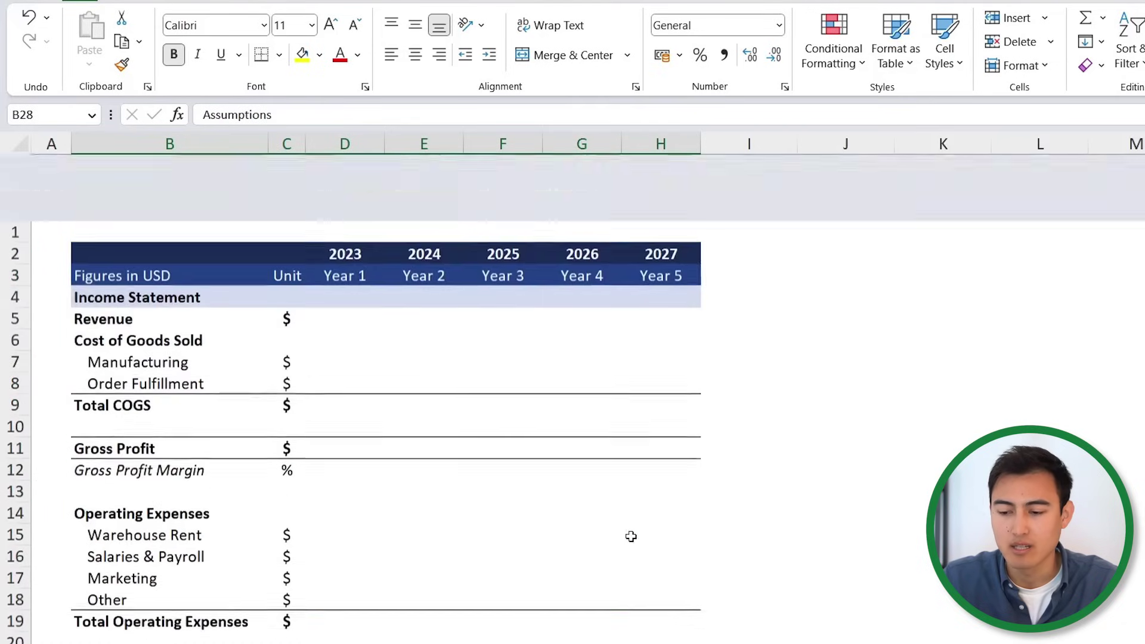
pyautogui.moveTo(338, 214); pyautogui.dragTo(660, 209)
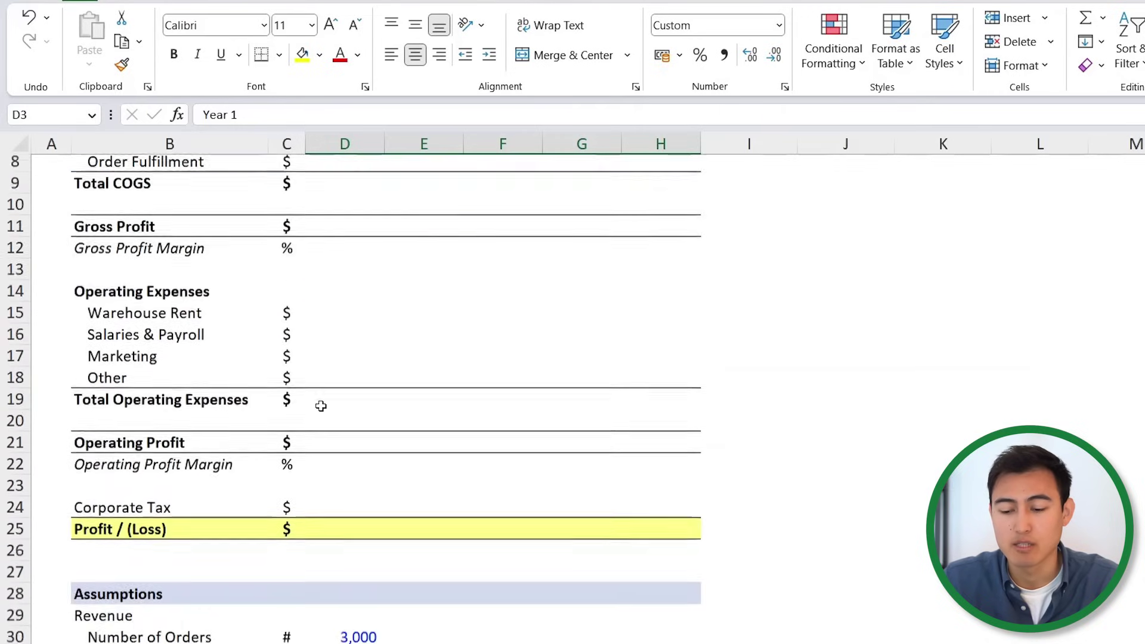
pyautogui.scroll(-5, 321, 406)
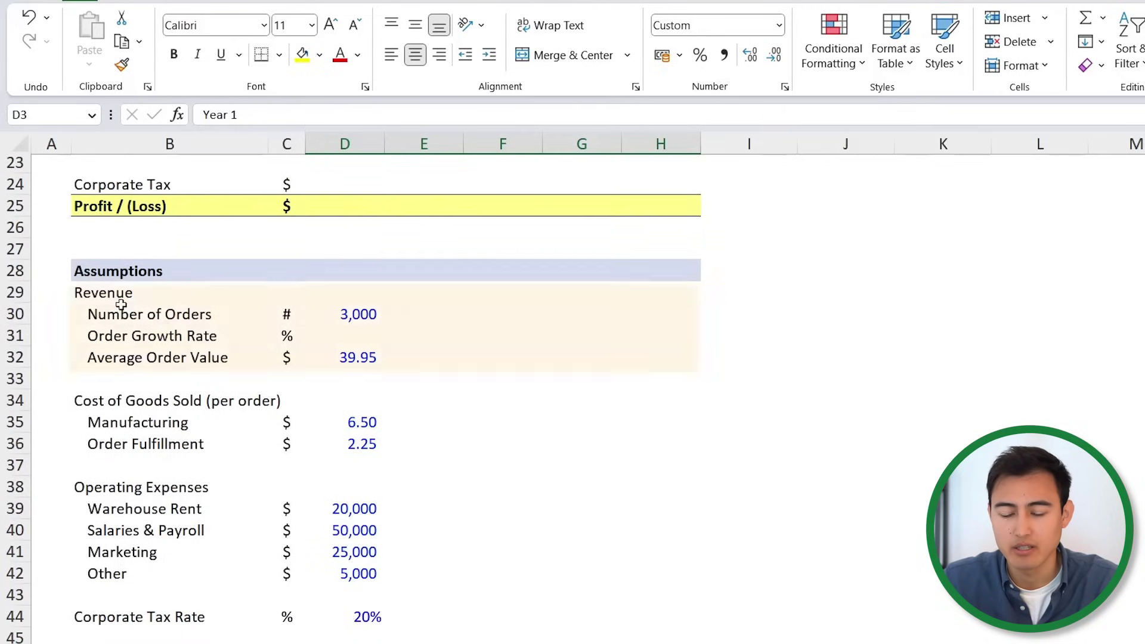
pyautogui.click(113, 297)
pyautogui.click(109, 305)
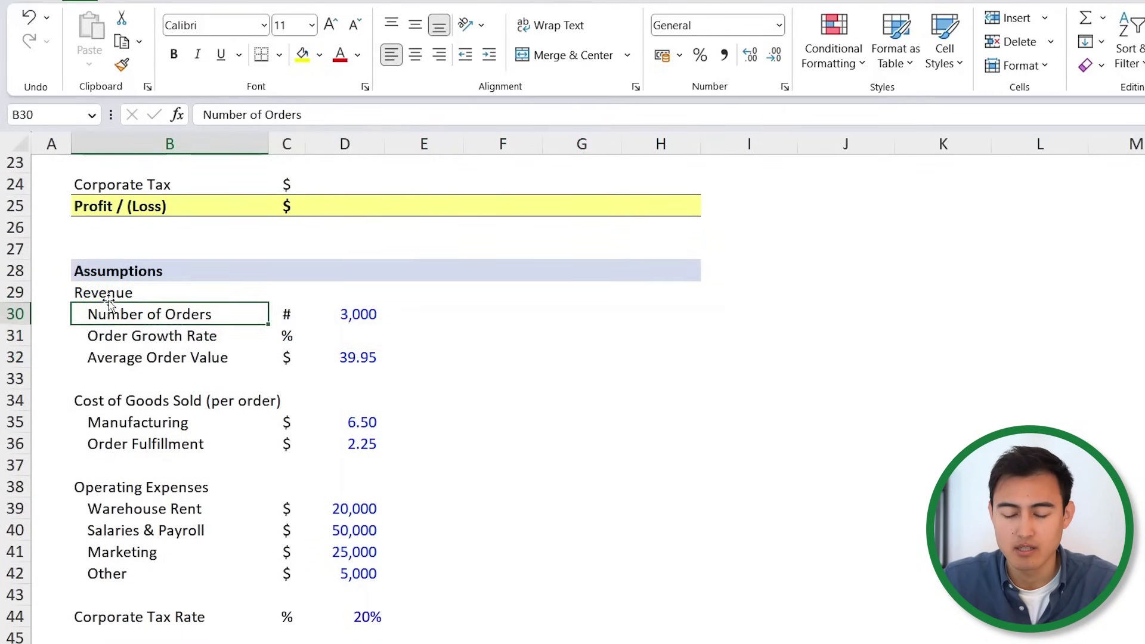
pyautogui.click(285, 321)
pyautogui.click(310, 310)
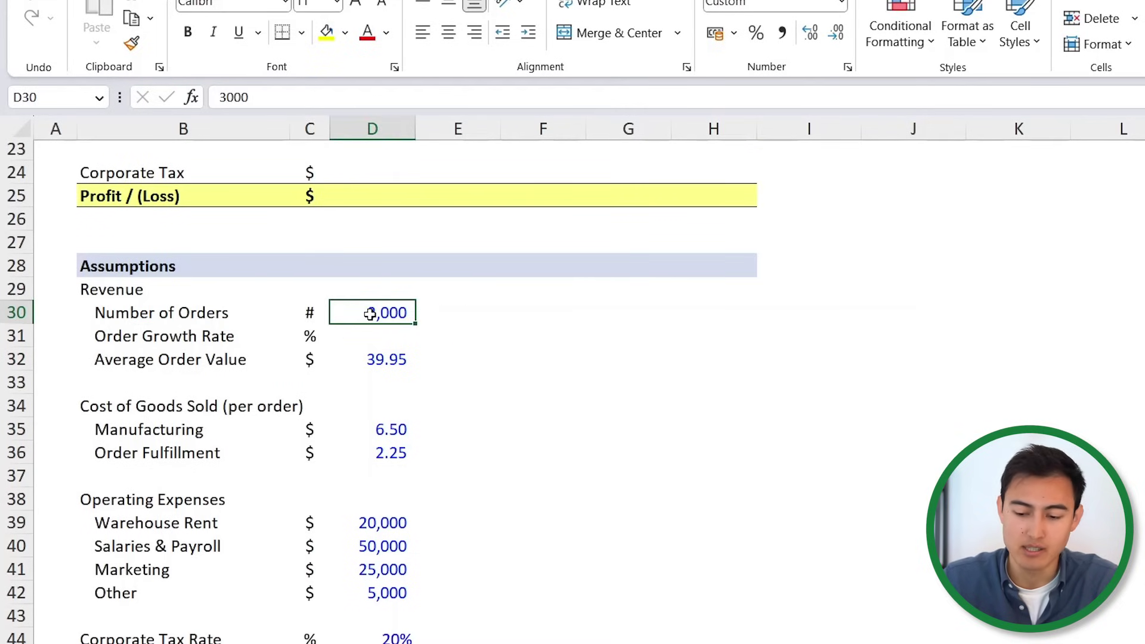
pyautogui.click(188, 368)
pyautogui.press('Right')
pyautogui.press('Right')
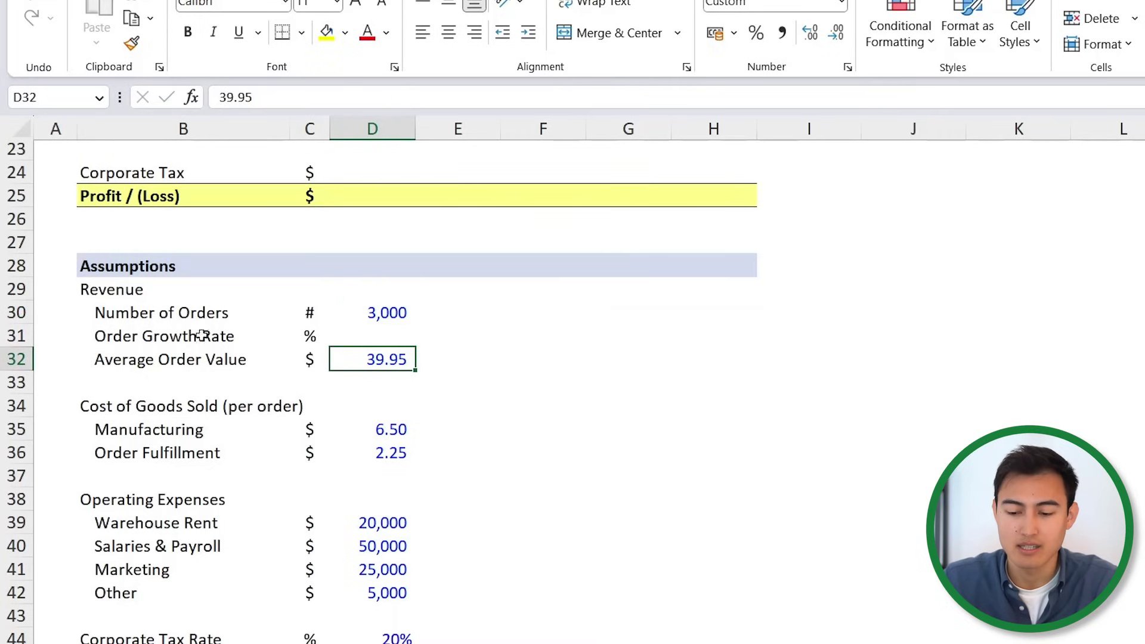
# Enter order growth rates of 100%, 75%, 50% and 35% for Years 2 through 5 in E31:H31.
pyautogui.click(481, 314)
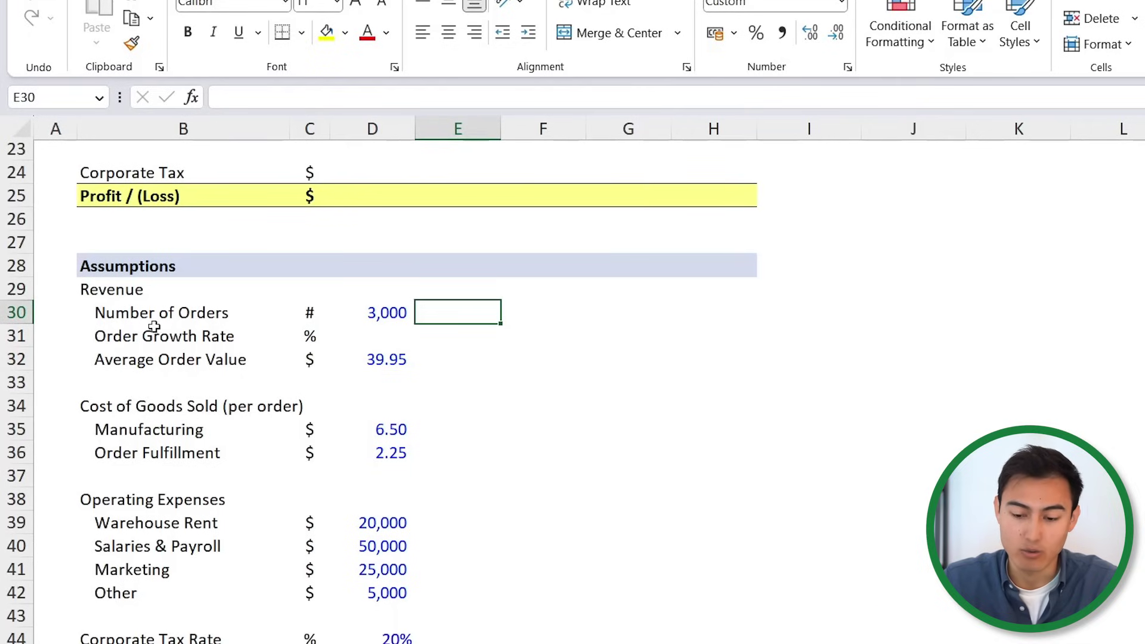
pyautogui.press('Down')
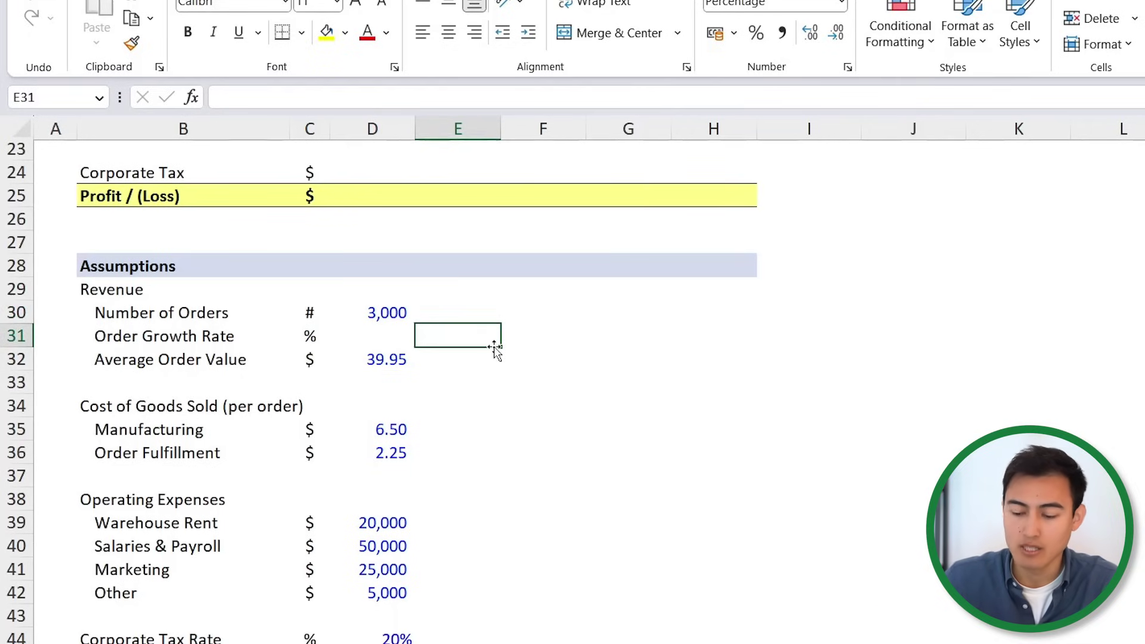
pyautogui.write('100')
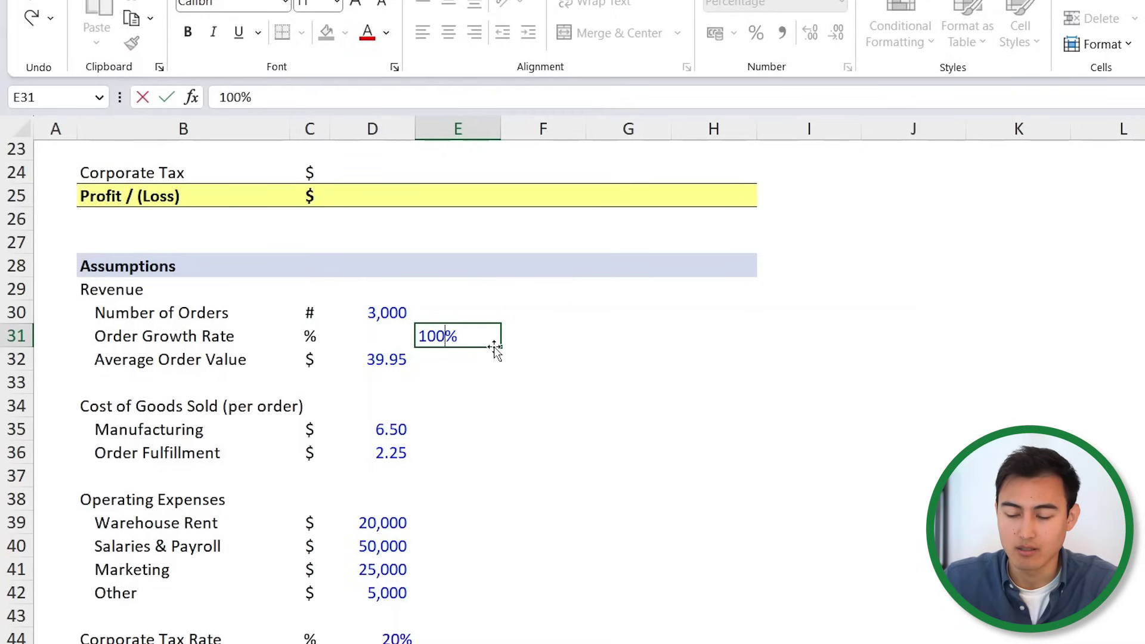
pyautogui.press('Tab')
pyautogui.write('75')
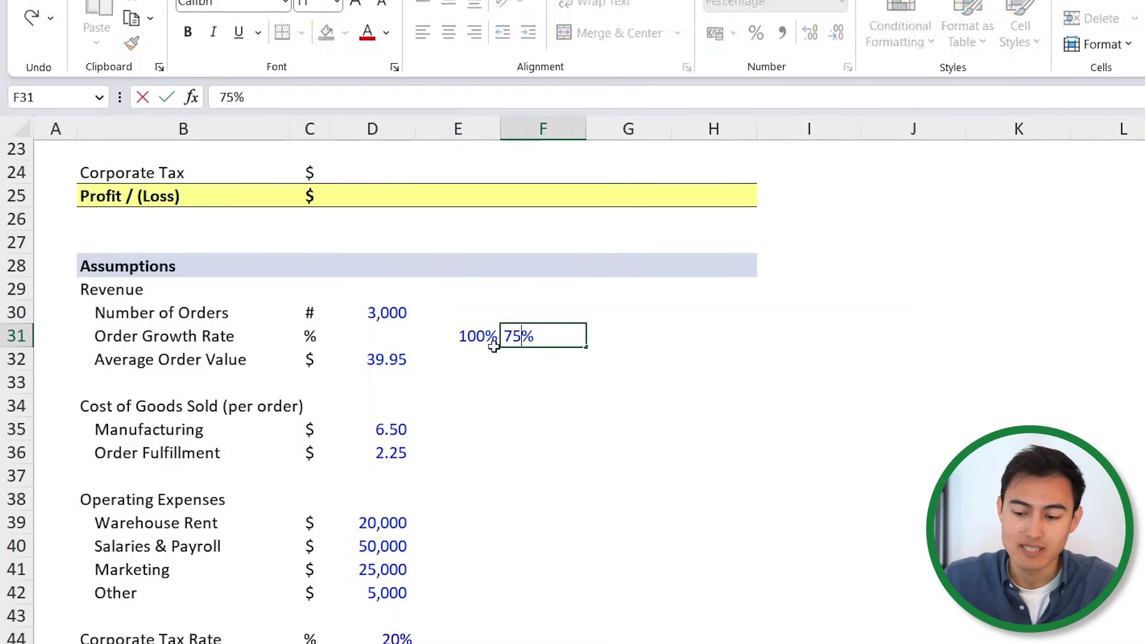
pyautogui.press('Tab')
pyautogui.write('50')
pyautogui.press('Tab')
pyautogui.write('35')
pyautogui.press('Return')
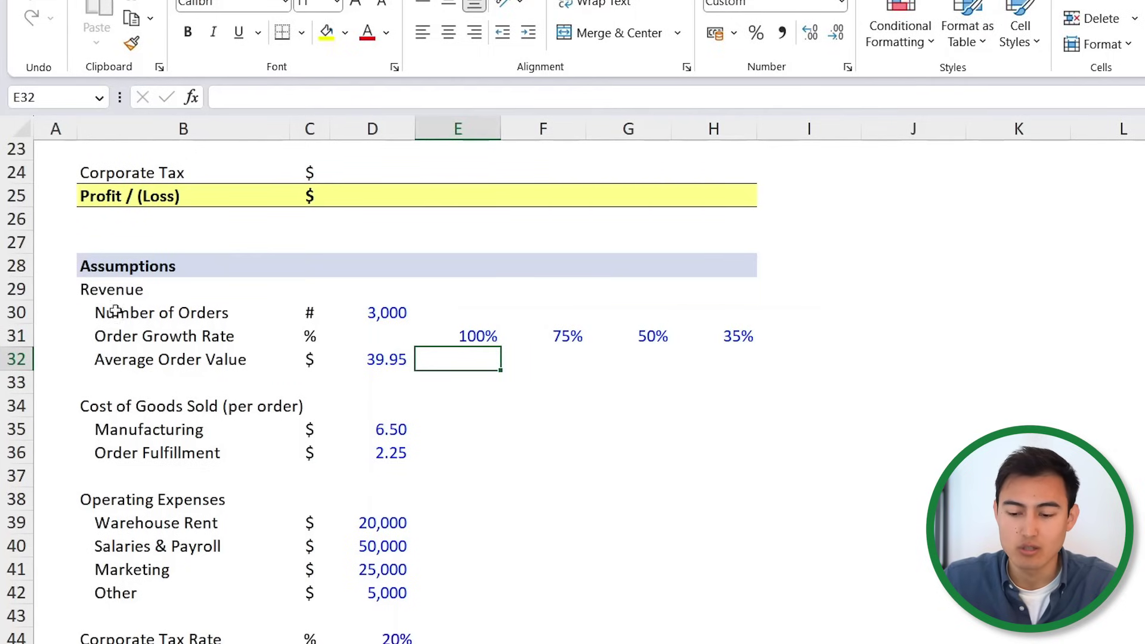
# Calculate the Year 2 number of orders in E30 with the formula =D30*(1+E31).
pyautogui.click(480, 310)
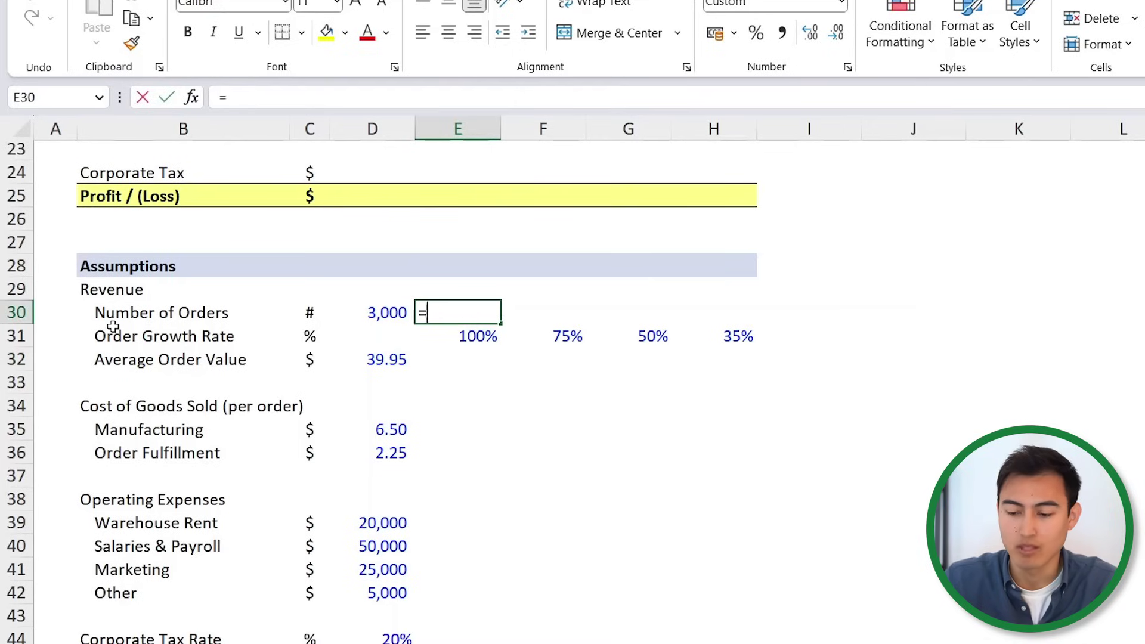
pyautogui.write('=')
pyautogui.click(375, 319)
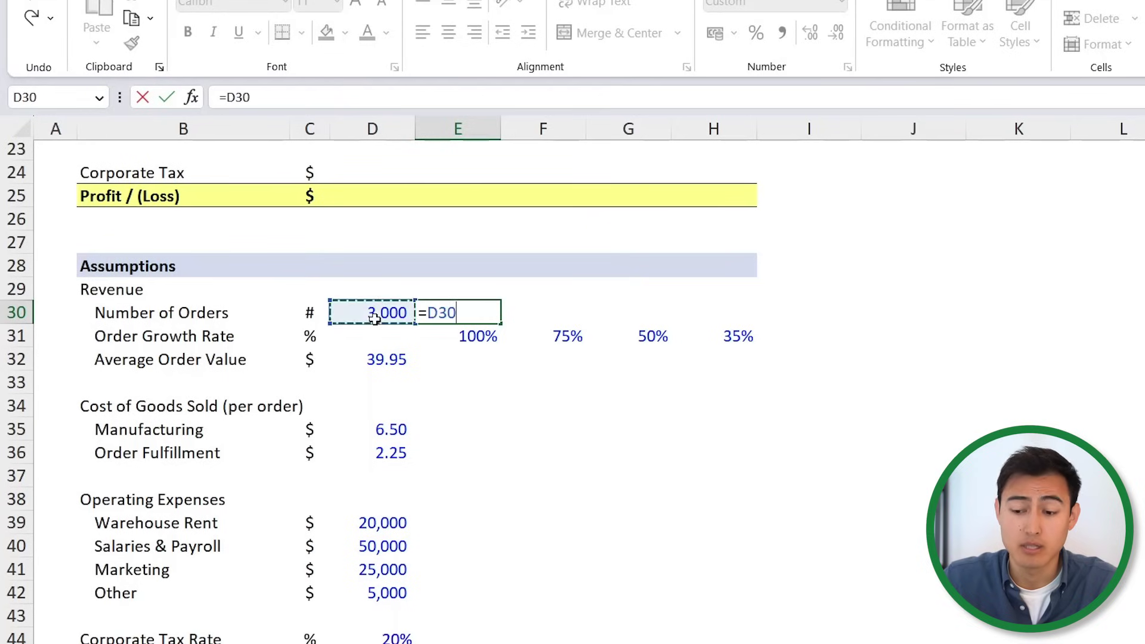
pyautogui.write('*')
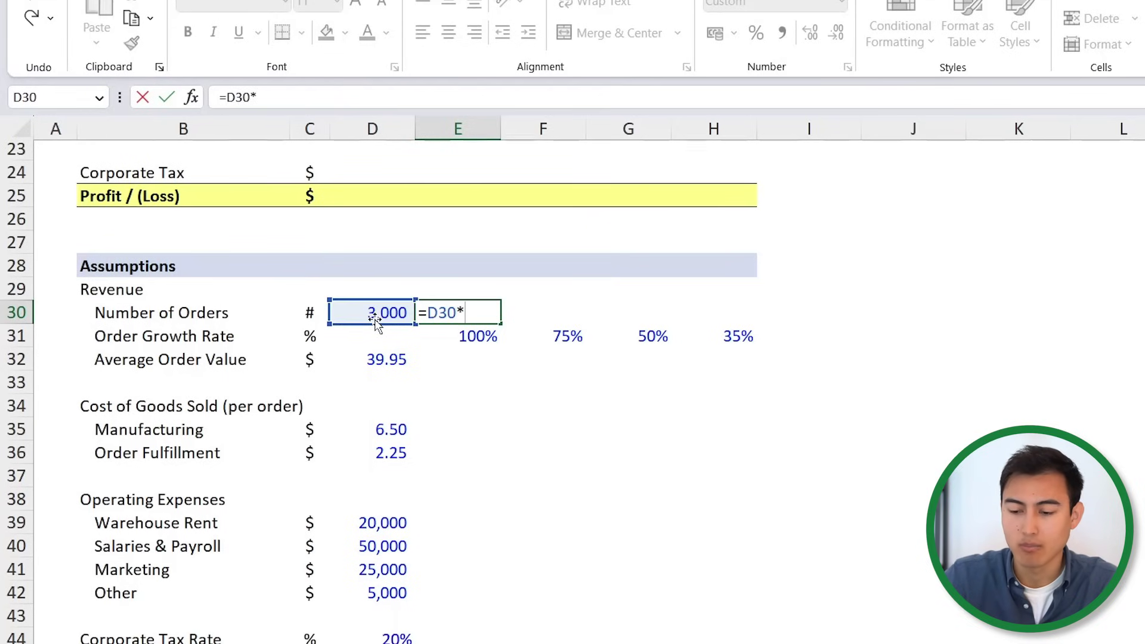
pyautogui.write('(1+')
pyautogui.click(468, 336)
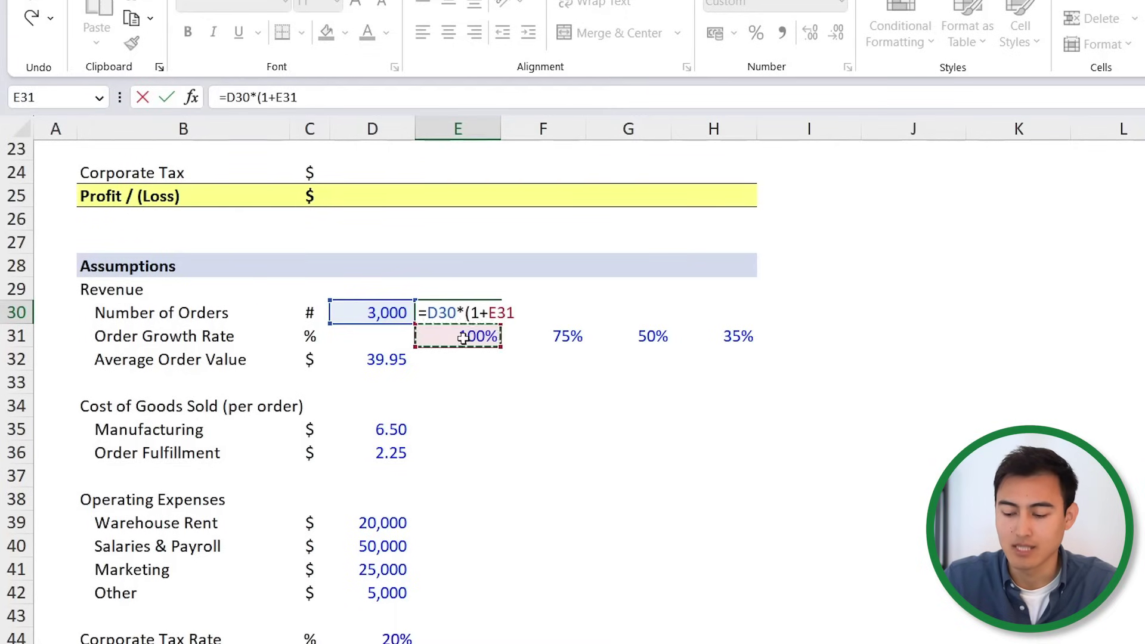
pyautogui.write(')')
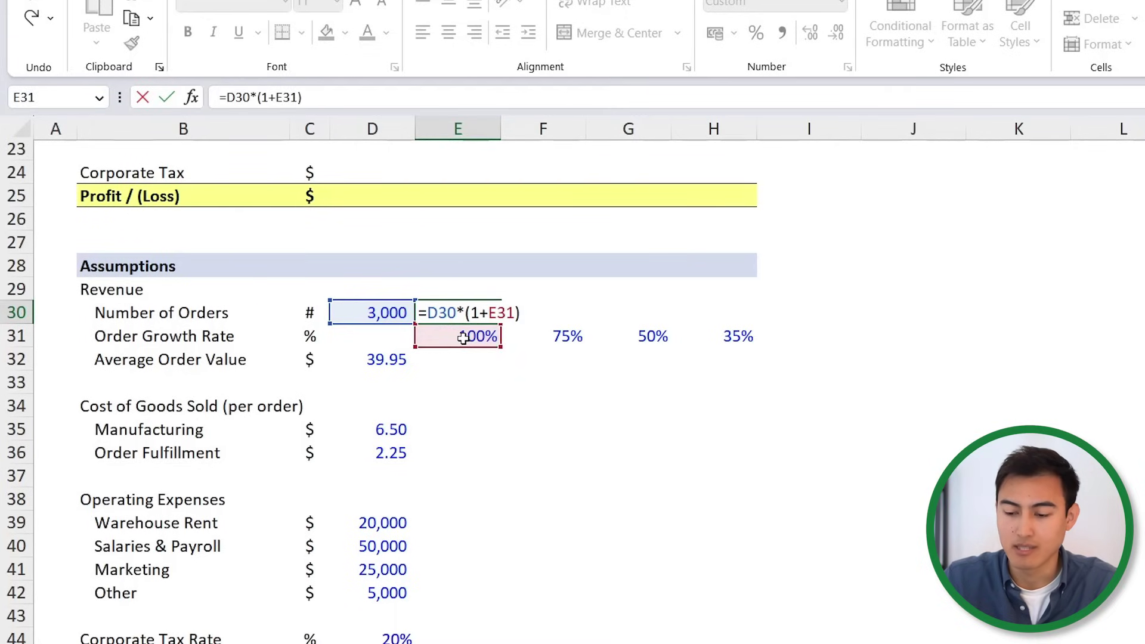
pyautogui.press('Return')
# Fill the Year 2 number of orders formula across to Year 5, covering E30:H30.
pyautogui.press('Up')
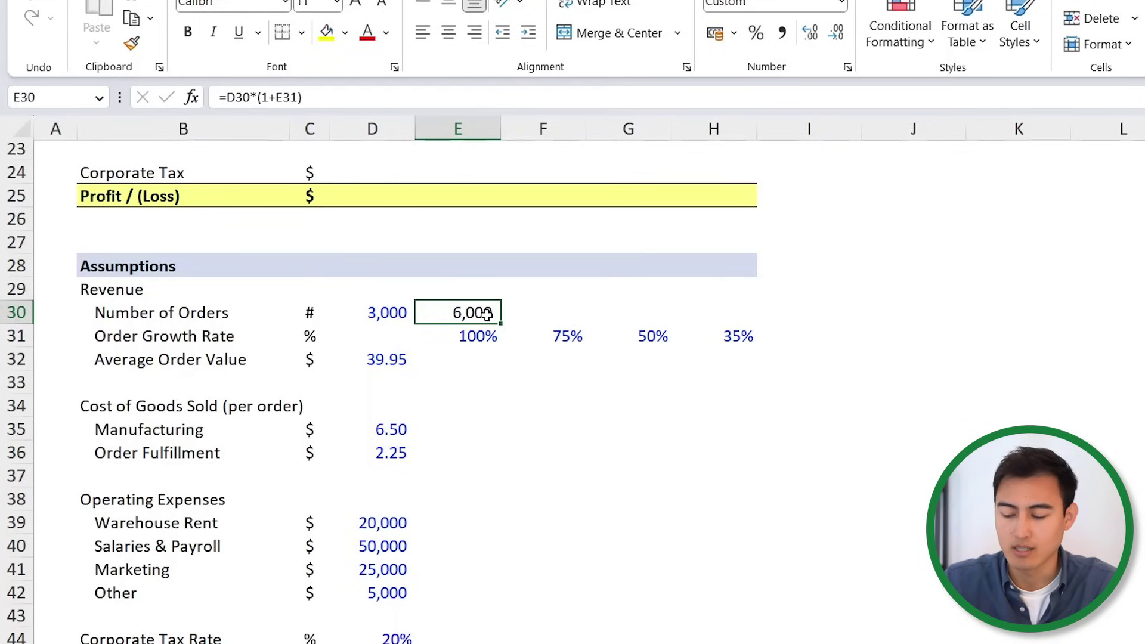
pyautogui.hotkey('shift', 'Right')
pyautogui.hotkey('shift', 'Right')
pyautogui.hotkey('shift', 'Right')
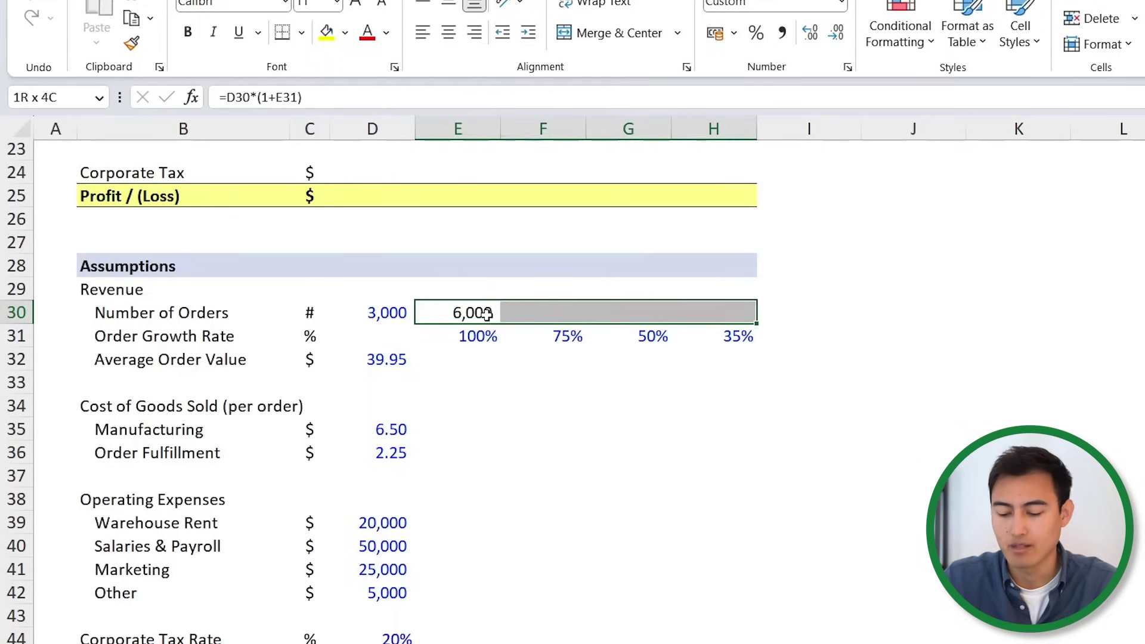
pyautogui.hotkey('ctrl', 'r')
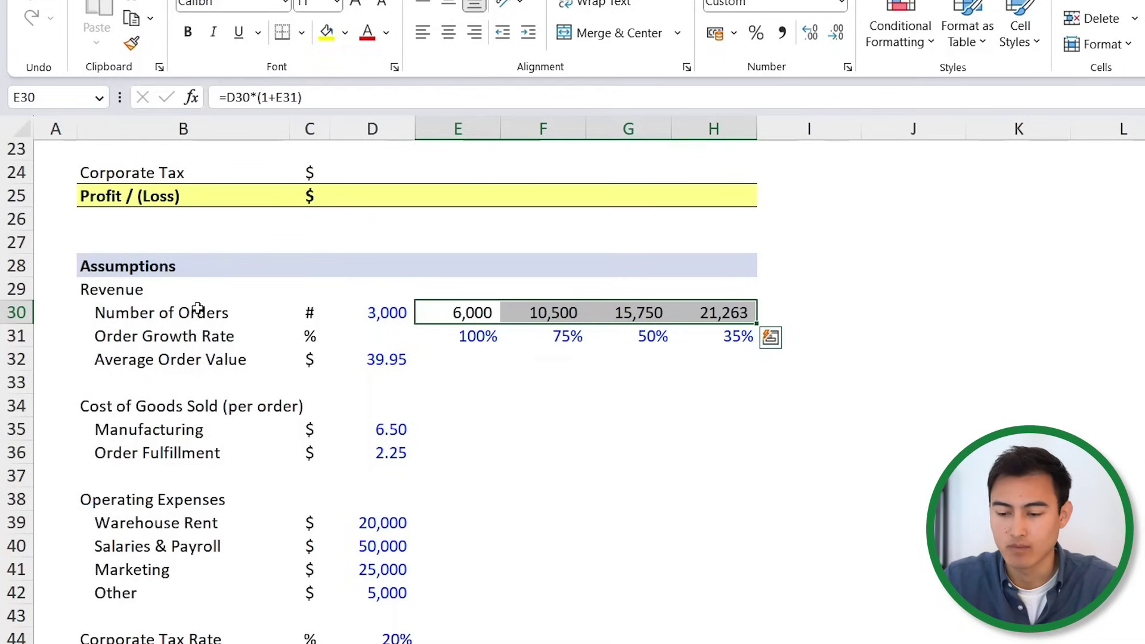
pyautogui.click(386, 329)
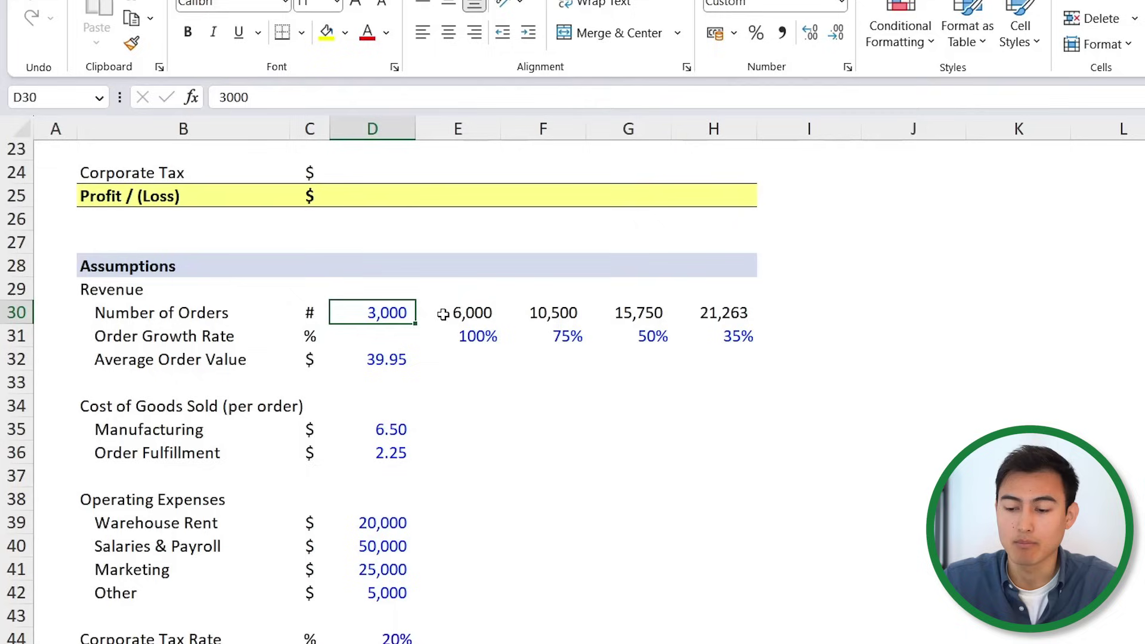
pyautogui.click(474, 316)
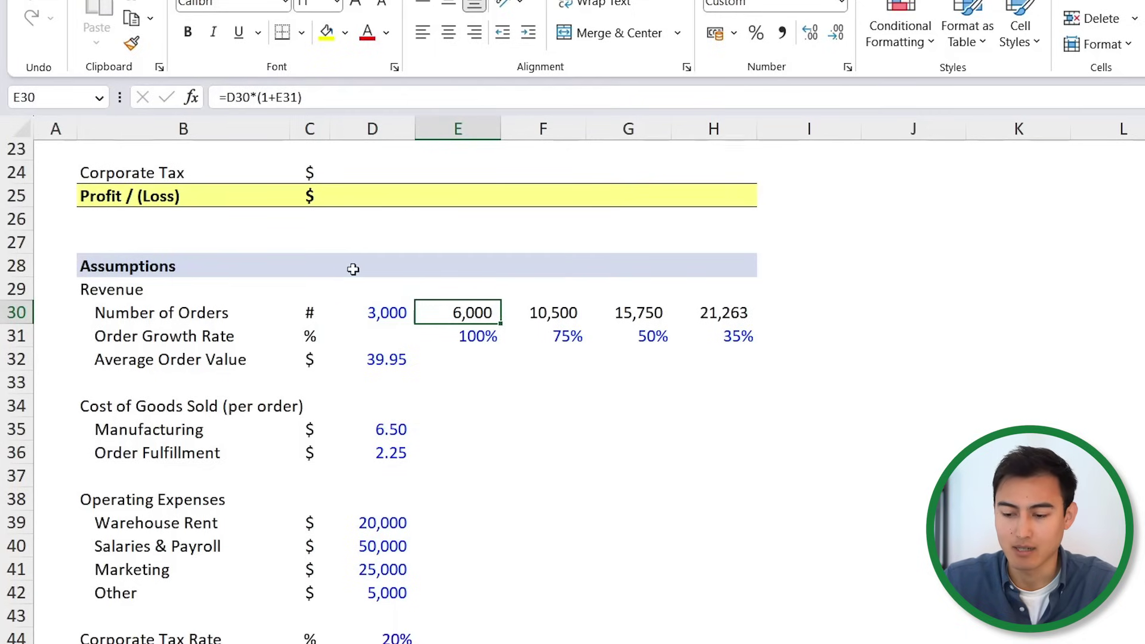
pyautogui.click(376, 314)
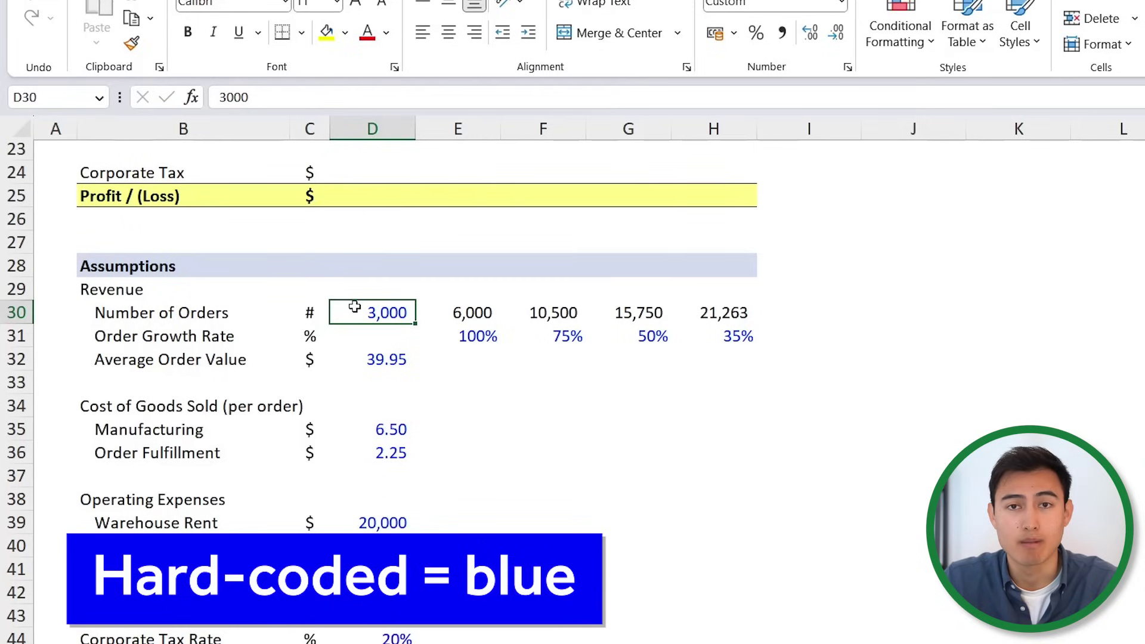
pyautogui.click(463, 315)
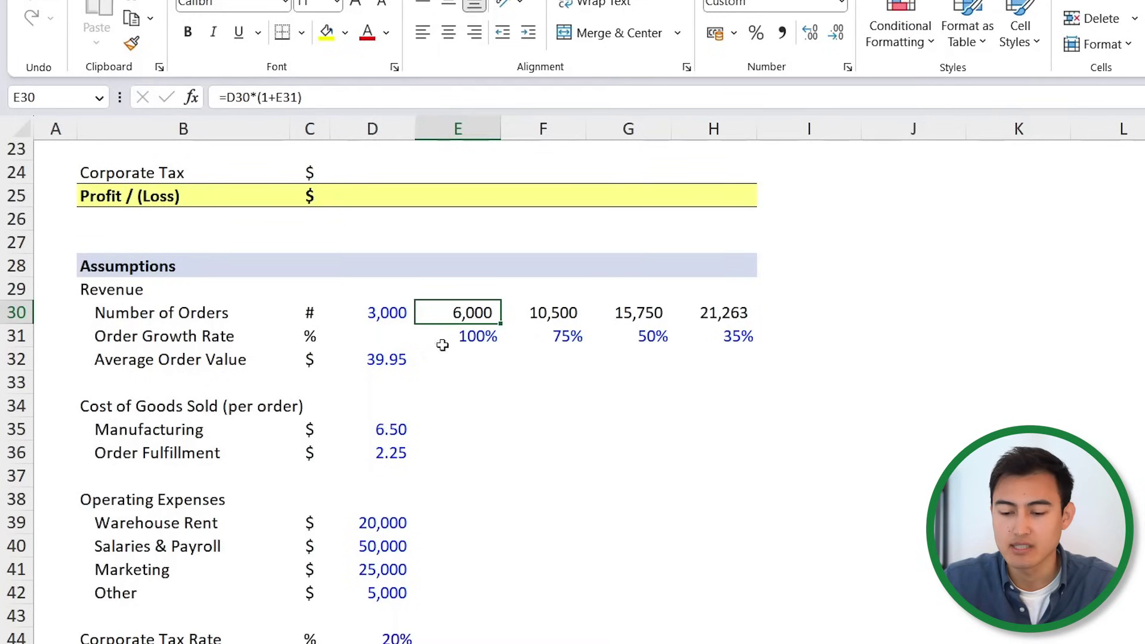
# Copy the Year 1 average order value of 39.95 across to Year 5 in row 32.
pyautogui.click(405, 359)
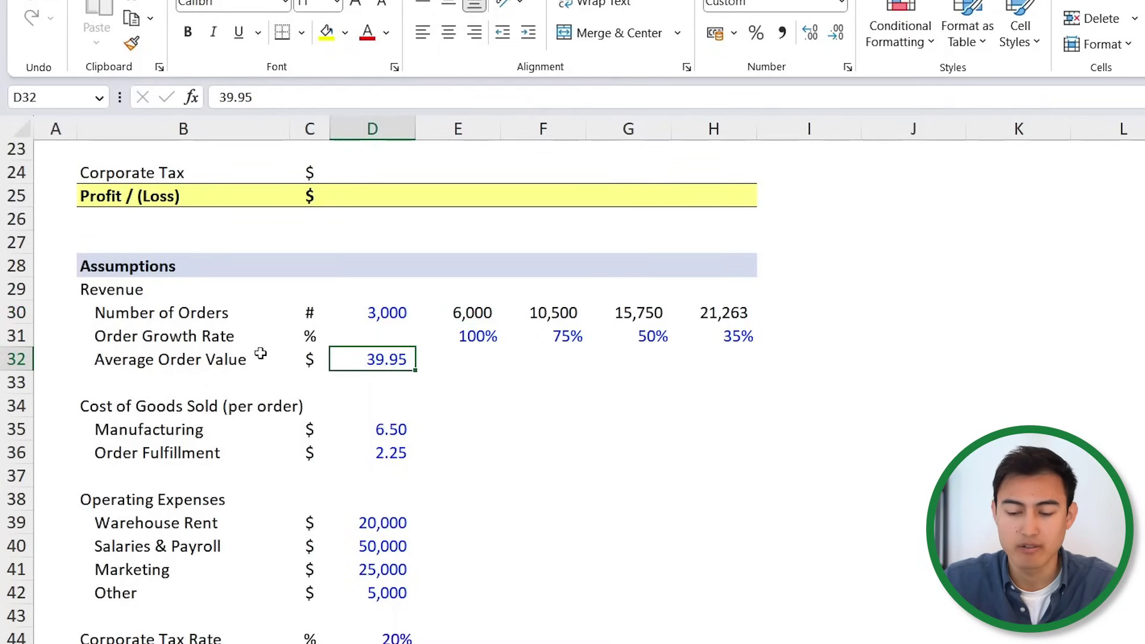
pyautogui.hotkey('ctrl', 'c')
pyautogui.hotkey('shift', 'Right')
pyautogui.hotkey('shift', 'Right')
pyautogui.hotkey('shift', 'Right')
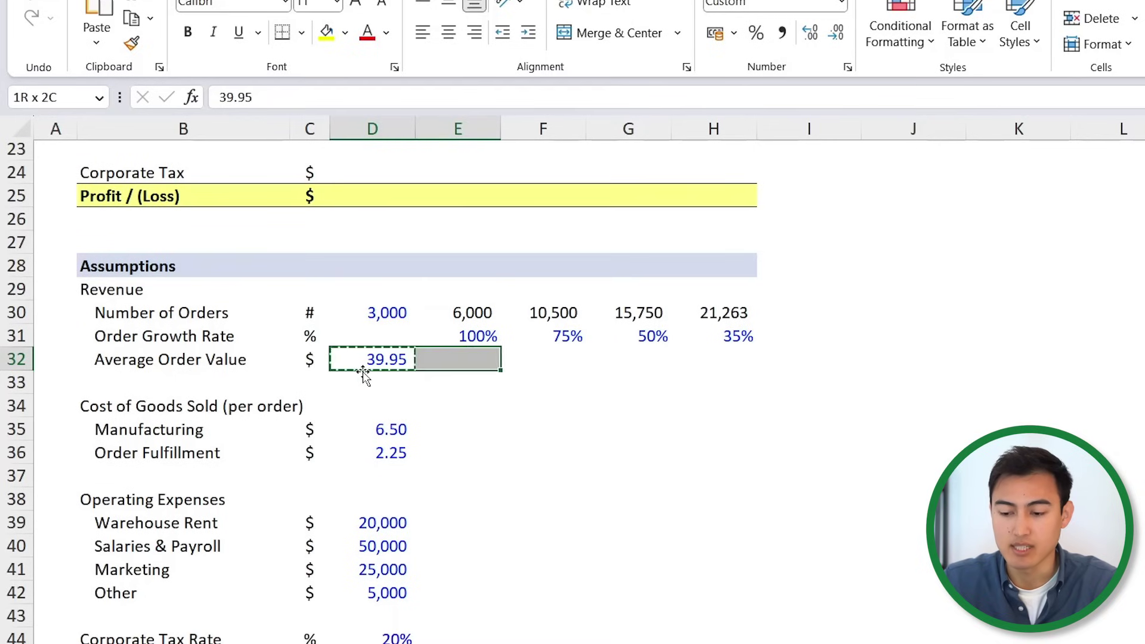
pyautogui.hotkey('shift', 'Right')
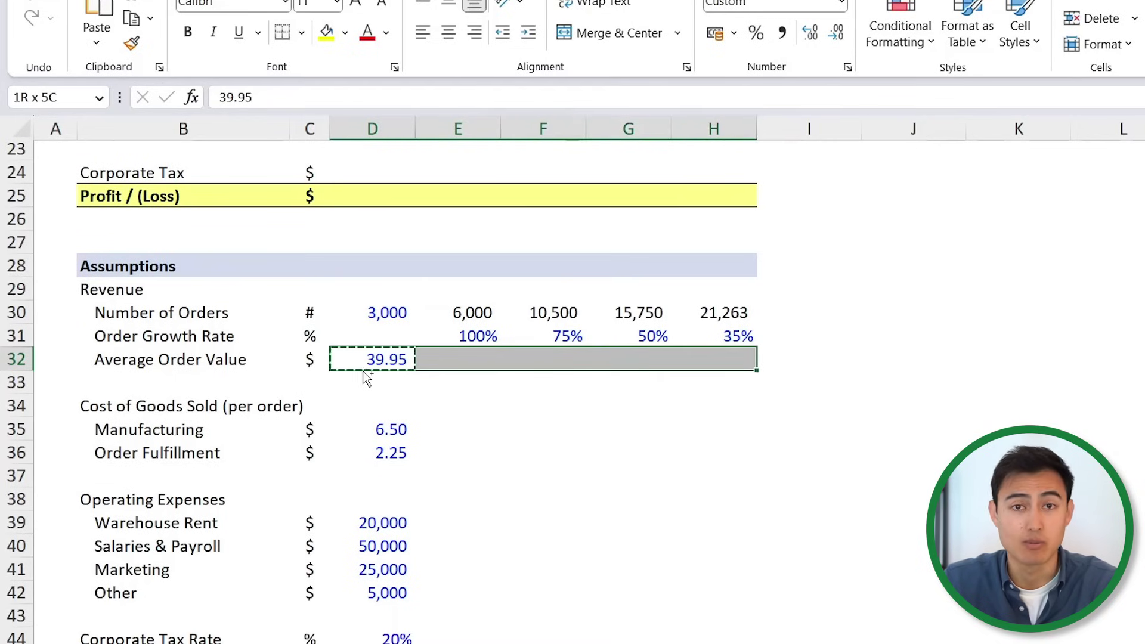
pyautogui.hotkey('ctrl', 'v')
# Calculate Year 1 revenue in D5 as number of orders times average order value, using =D30*D32.
pyautogui.scroll(8, 363, 374)
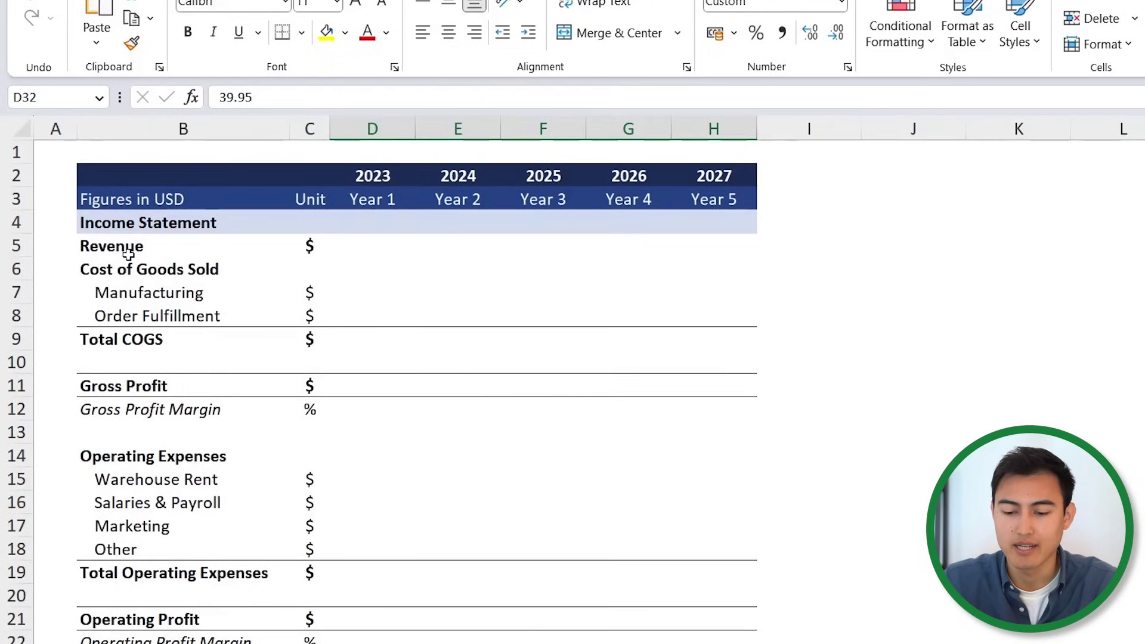
pyautogui.click(116, 245)
pyautogui.press('Right')
pyautogui.press('Right')
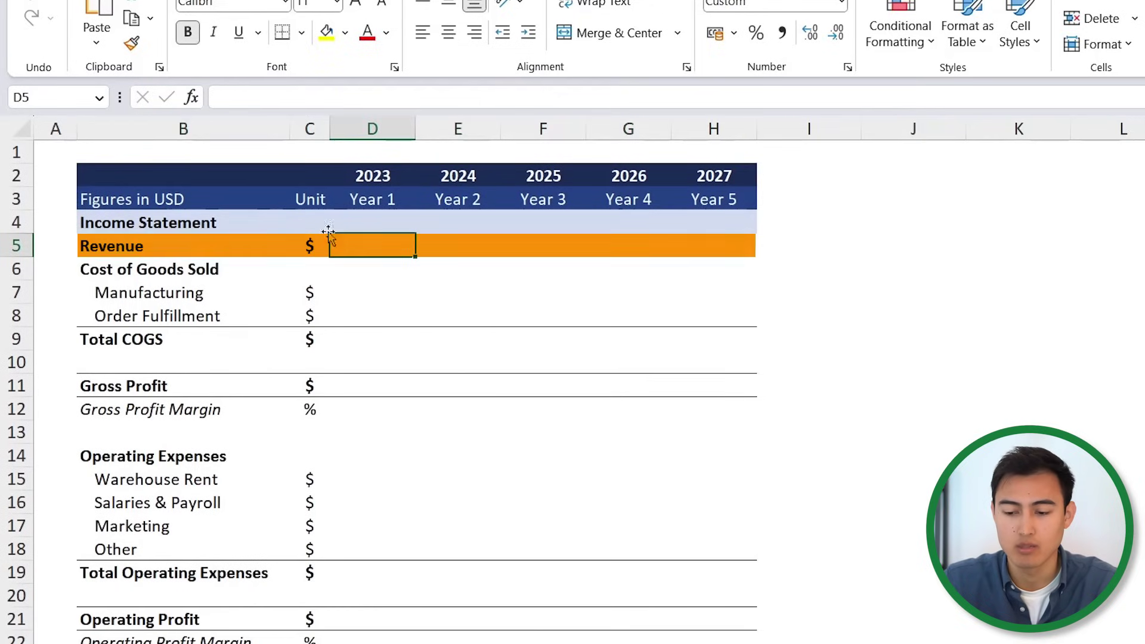
pyautogui.write('=')
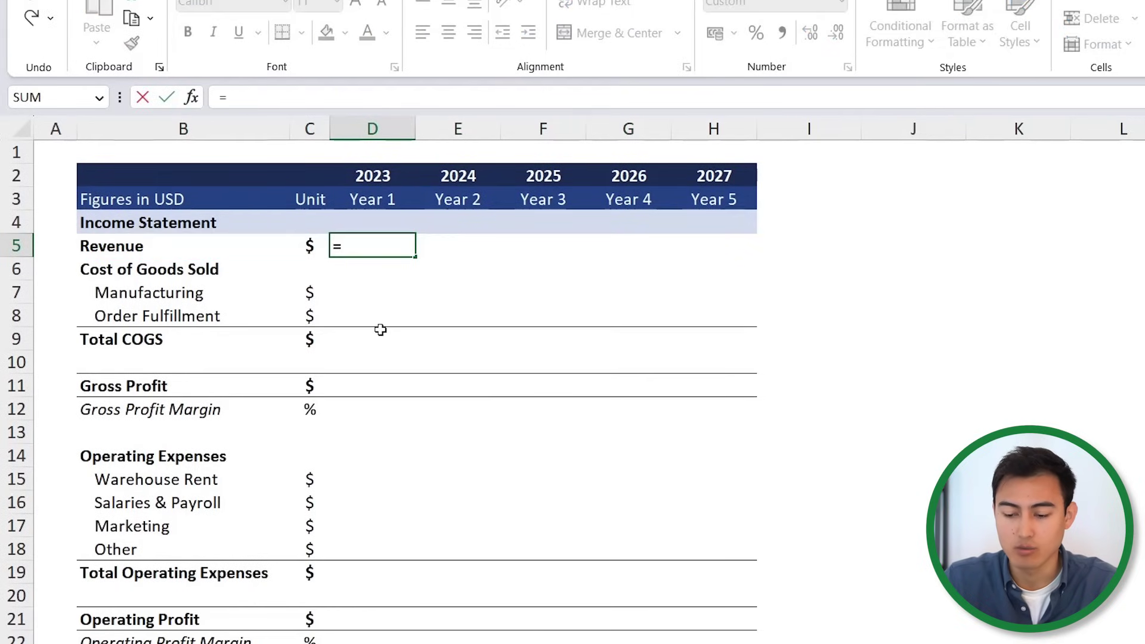
pyautogui.scroll(-7, 381, 330)
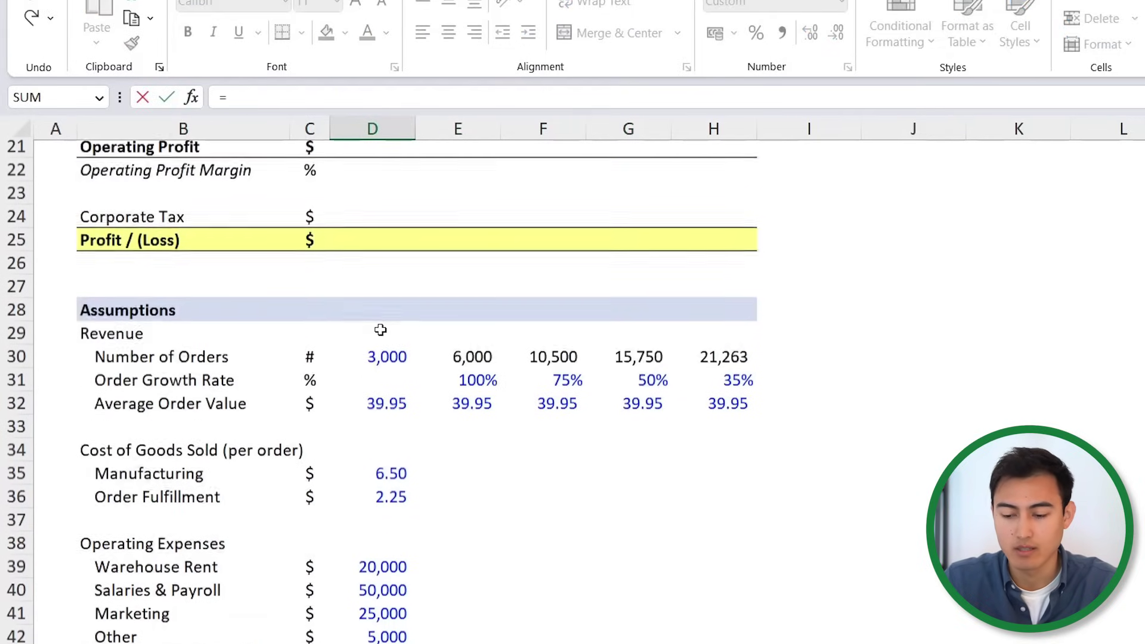
pyautogui.click(388, 361)
pyautogui.write('*')
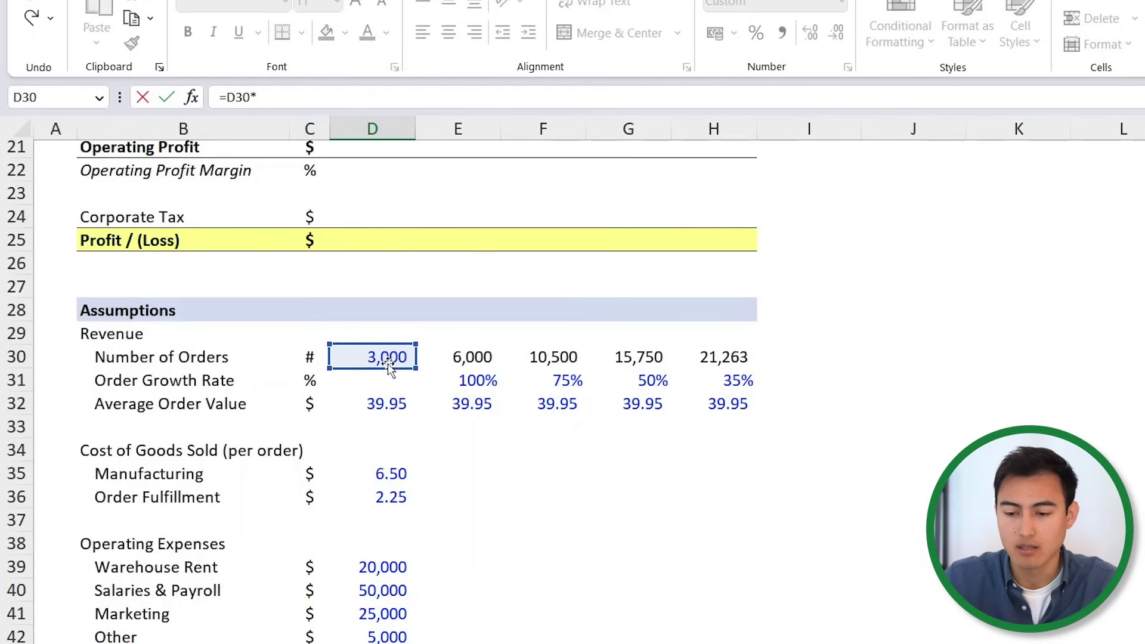
pyautogui.click(372, 404)
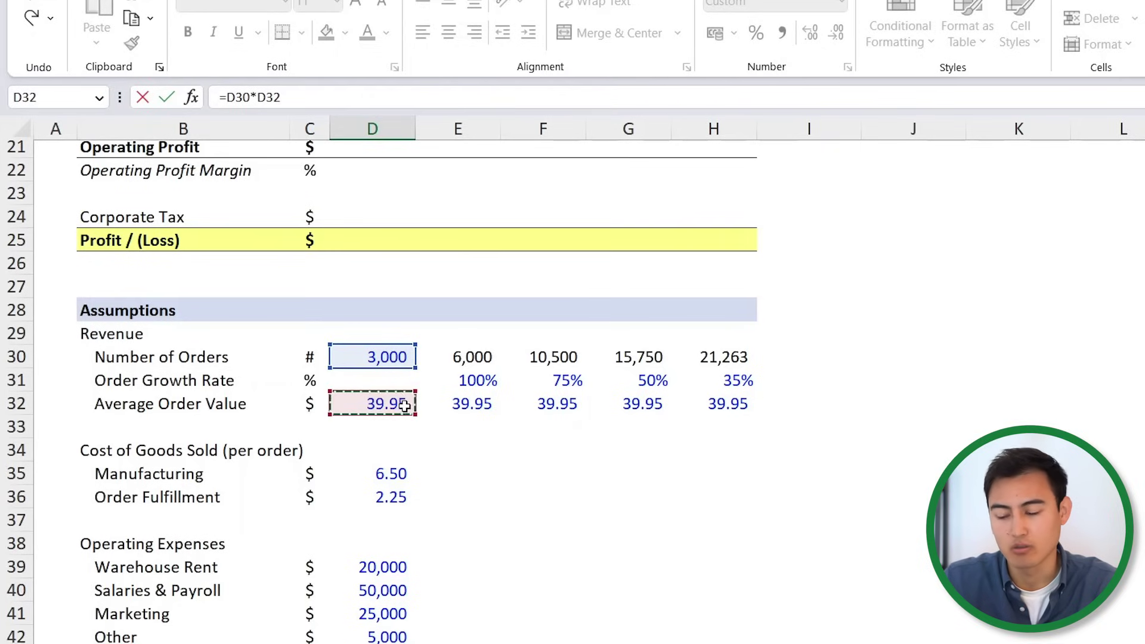
pyautogui.press('Return')
# Fill the Year 1 revenue formula across to Year 5, covering D5:H5.
pyautogui.press('Up')
pyautogui.press('Up')
pyautogui.press('Up')
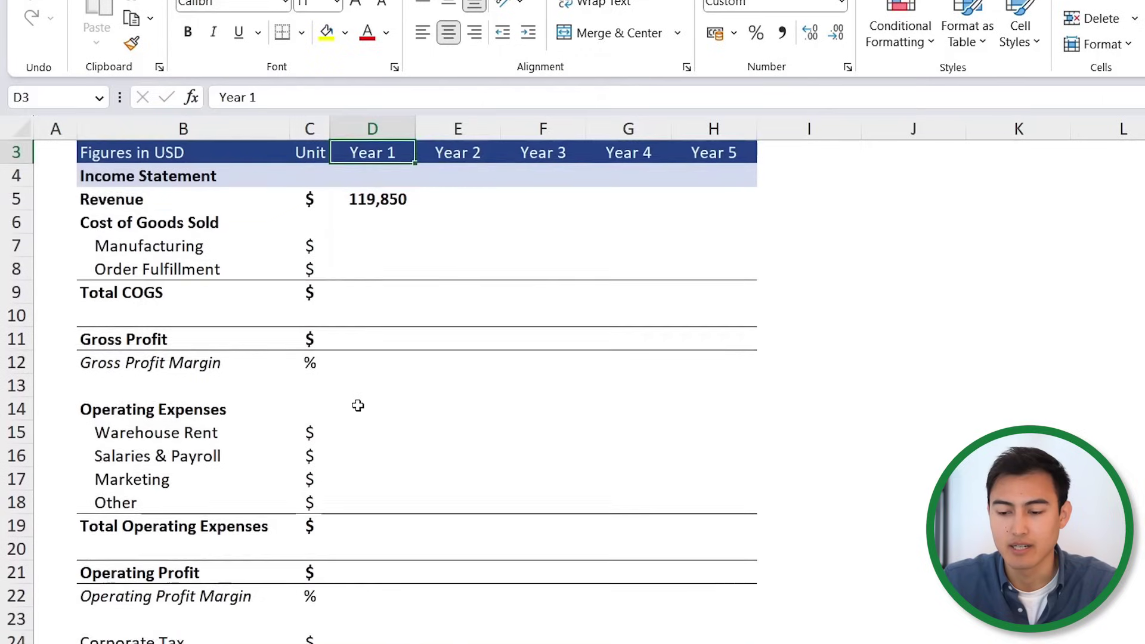
pyautogui.press('Down')
pyautogui.press('Down')
pyautogui.hotkey('shift', 'Right')
pyautogui.hotkey('shift', 'Right')
pyautogui.hotkey('shift', 'Right')
pyautogui.hotkey('shift', 'Right')
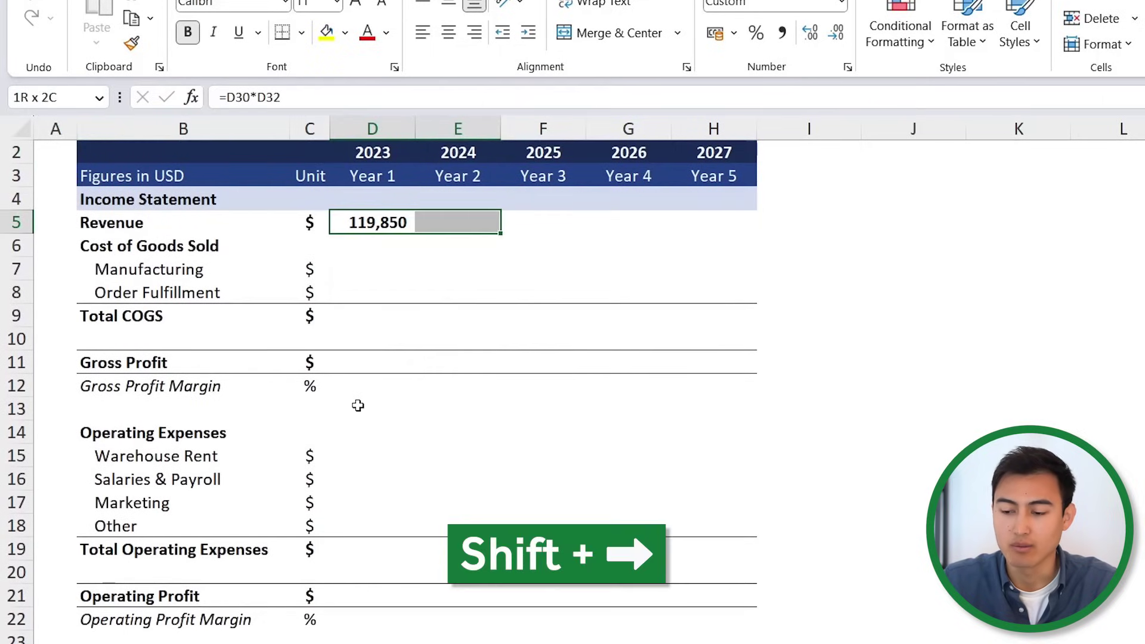
pyautogui.hotkey('ctrl', 'r')
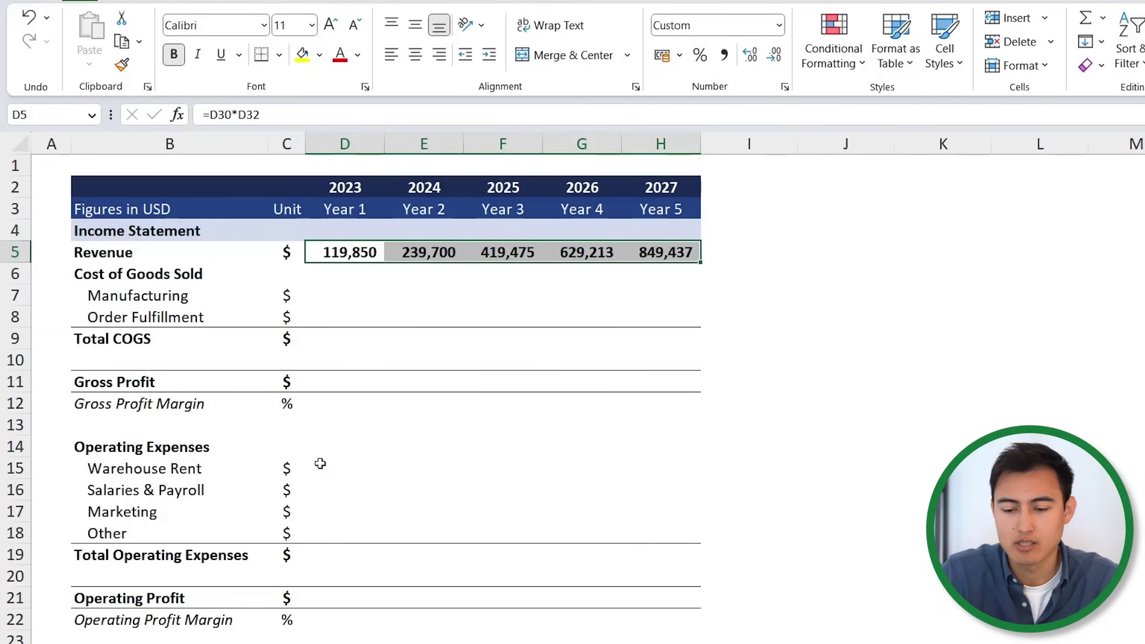
# Examine the line items under the Cost of Goods Sold (per order) and Operating Expenses assumptions.
pyautogui.scroll(-8, 320, 464)
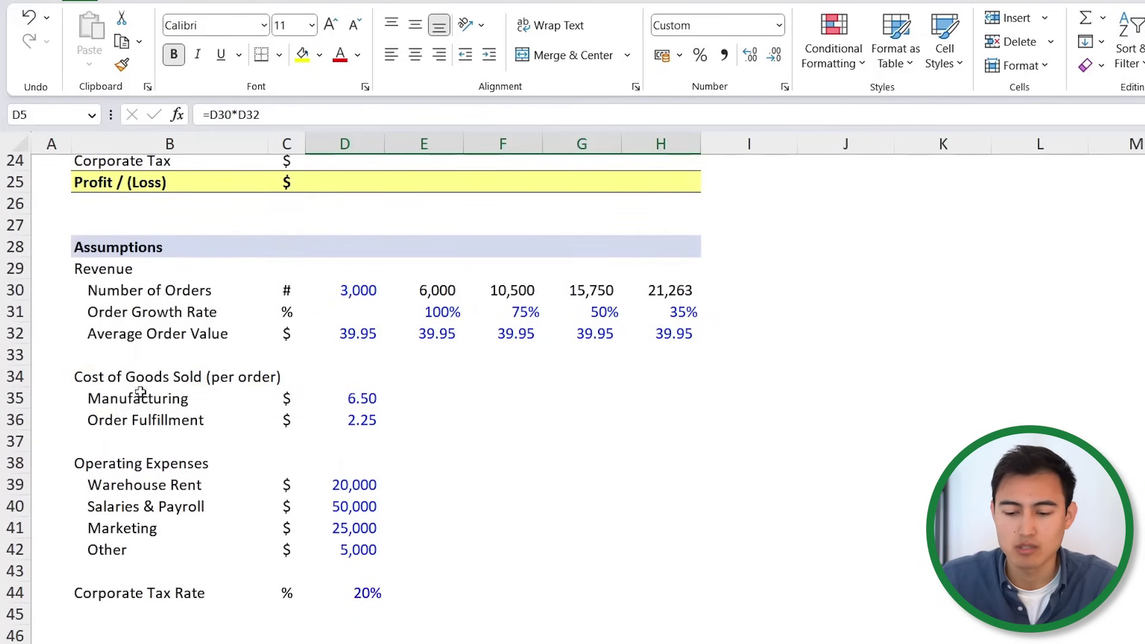
pyautogui.click(191, 376)
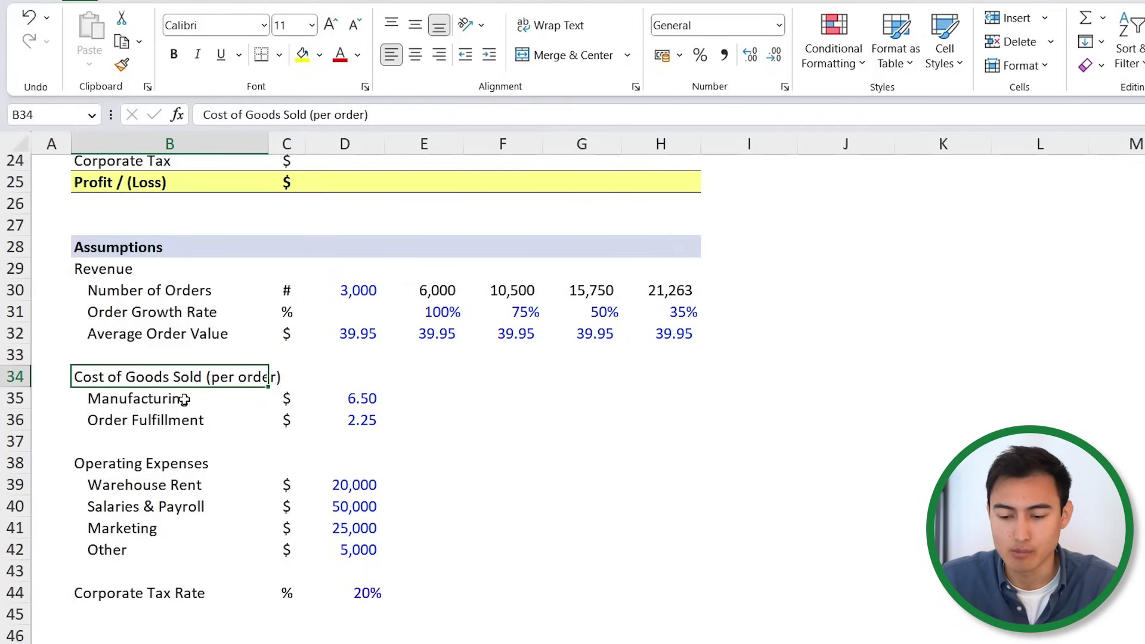
pyautogui.click(91, 471)
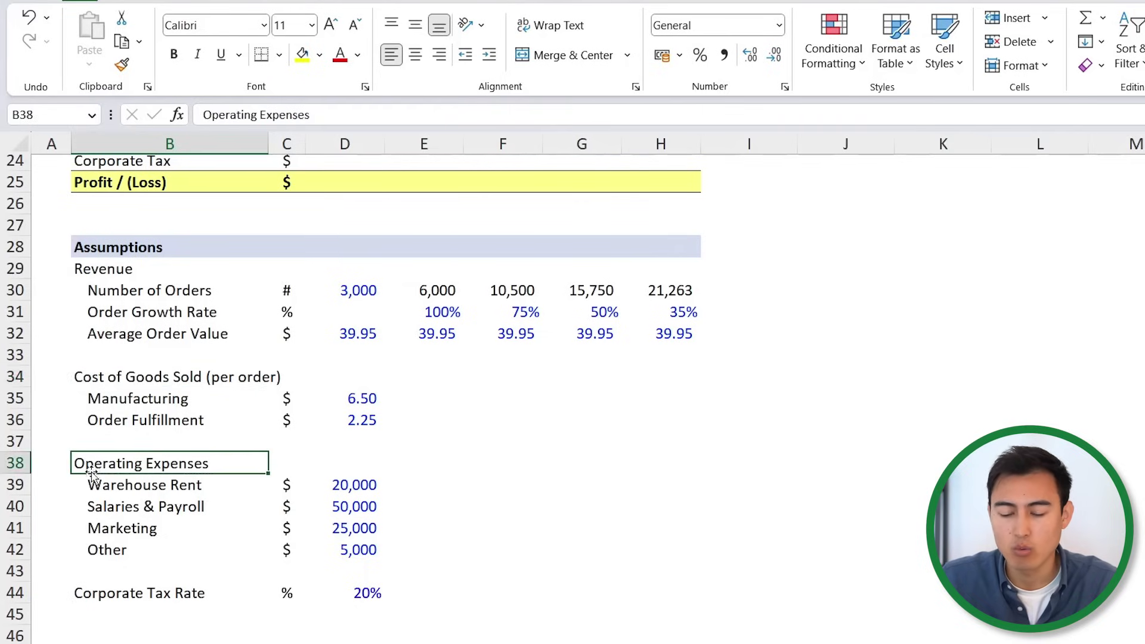
pyautogui.scroll(-1, 90, 472)
pyautogui.press('Down')
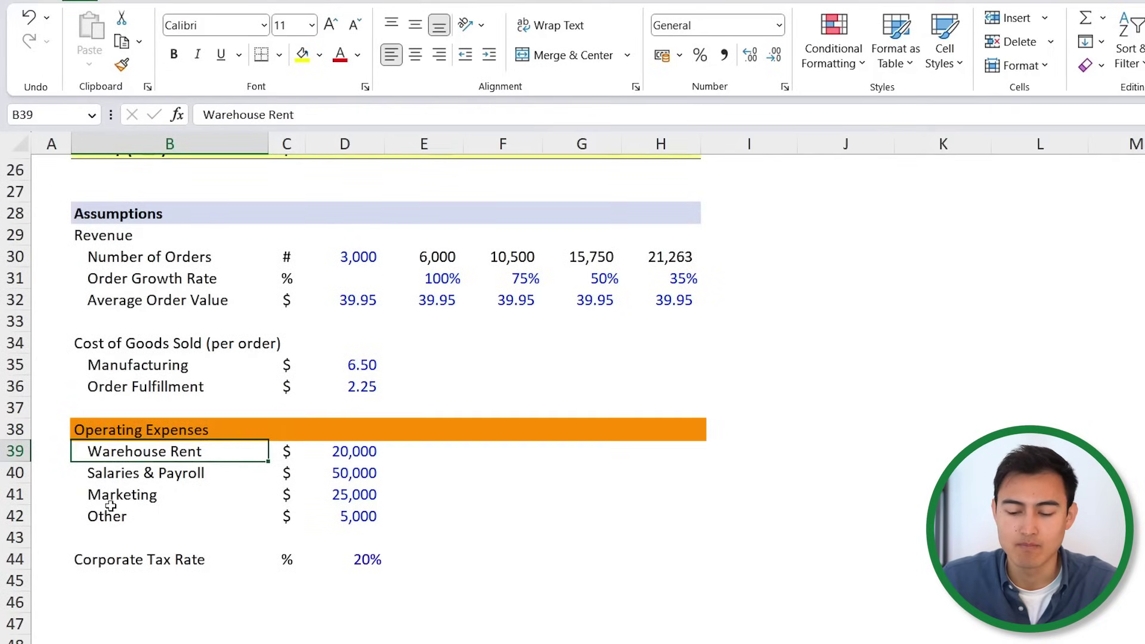
pyautogui.click(94, 476)
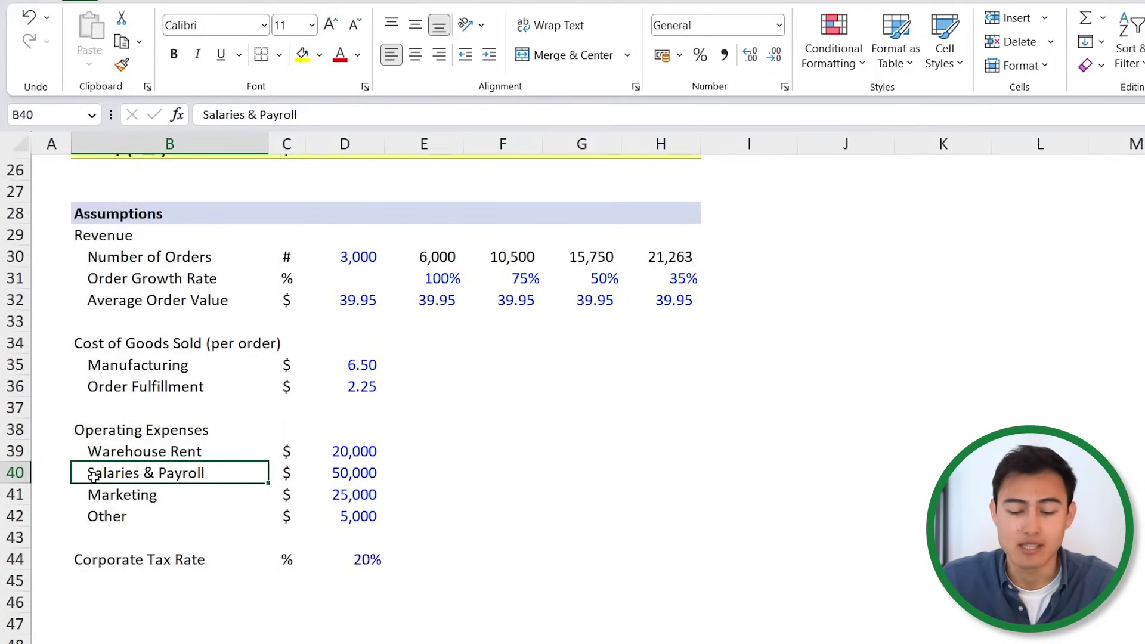
pyautogui.click(132, 496)
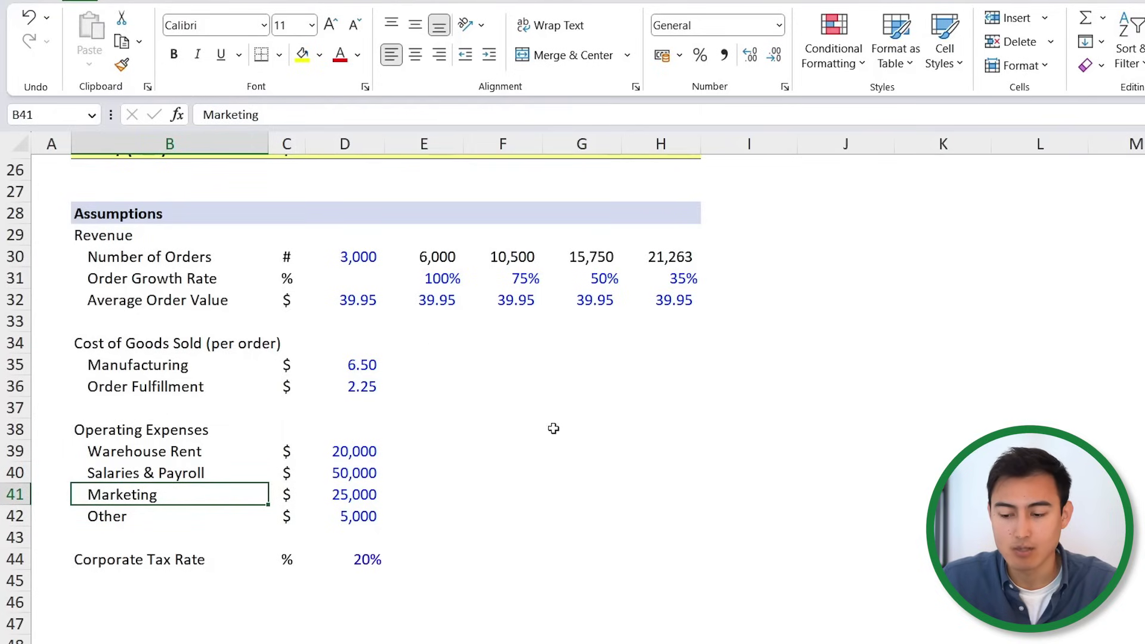
pyautogui.click(189, 356)
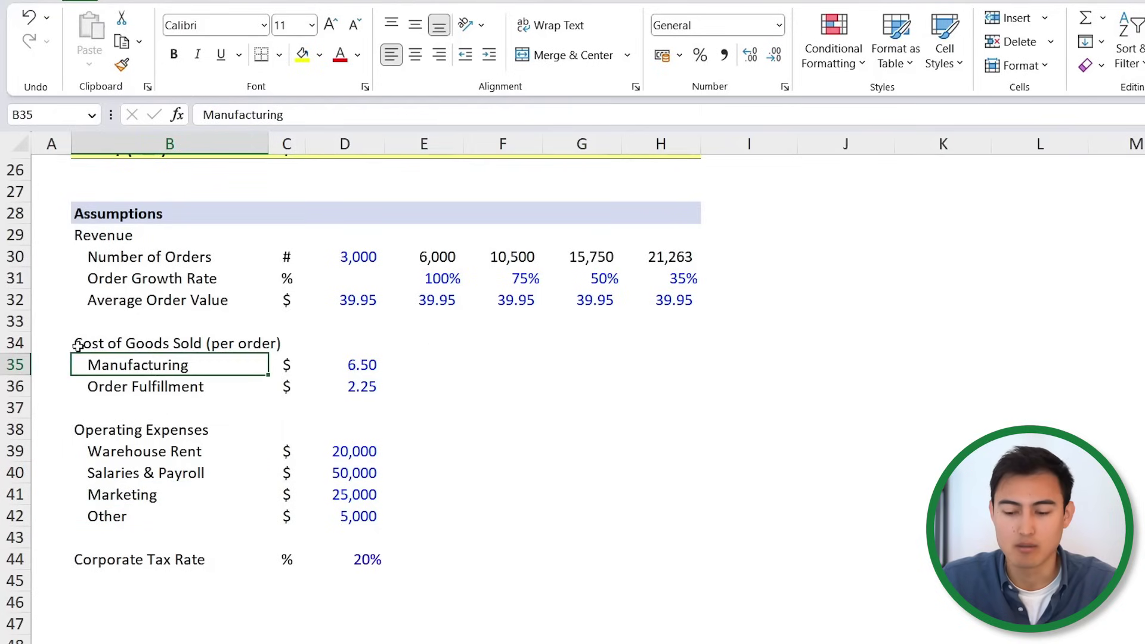
# Copy the Year 1 manufacturing cost per order of 6.50 across to Year 5 in row 35.
pyautogui.click(373, 369)
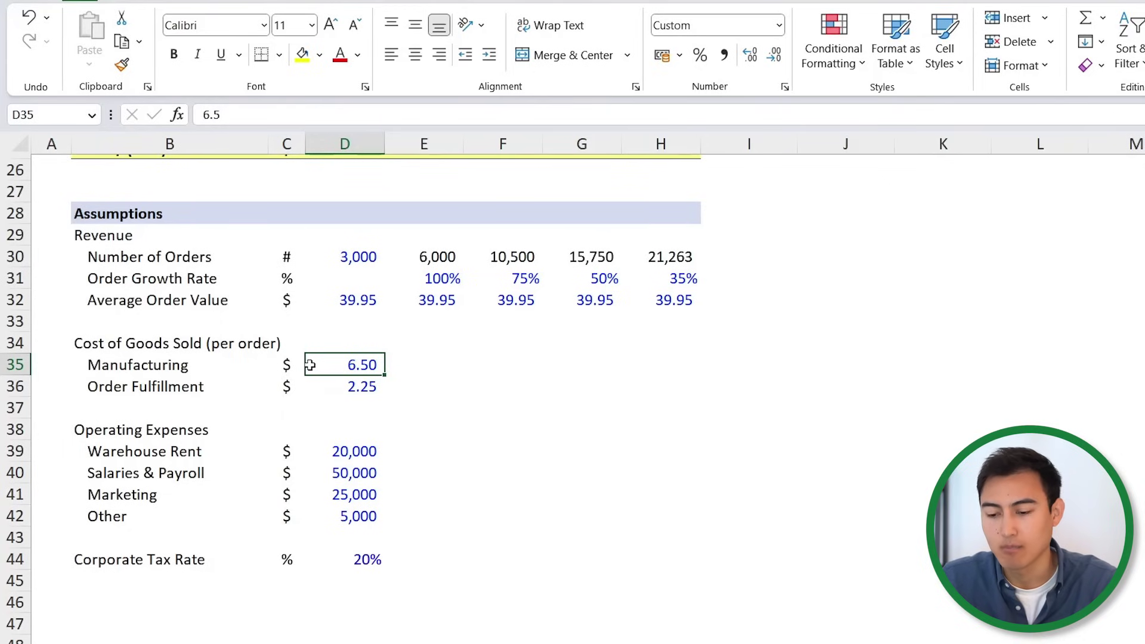
pyautogui.hotkey('shift', 'Right')
pyautogui.hotkey('shift', 'Right')
pyautogui.hotkey('shift', 'Right')
pyautogui.hotkey('shift', 'Right')
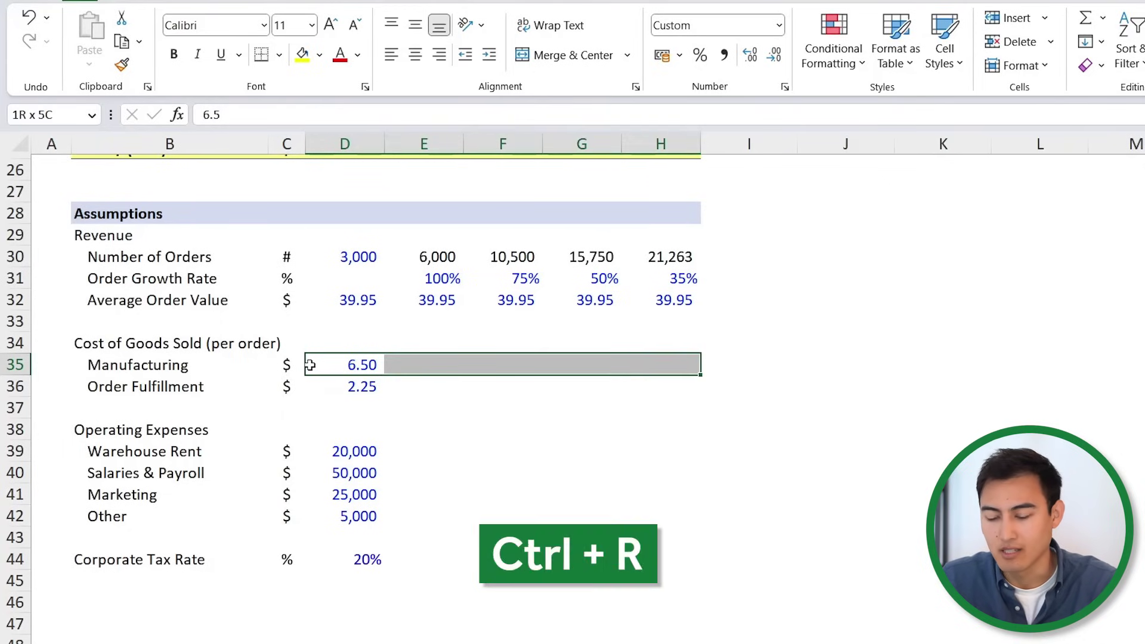
pyautogui.hotkey('ctrl', 'r')
pyautogui.click(310, 365)
# Copy the Year 1 order fulfillment cost of 2.25 across to Year 5 in row 36.
pyautogui.click(309, 384)
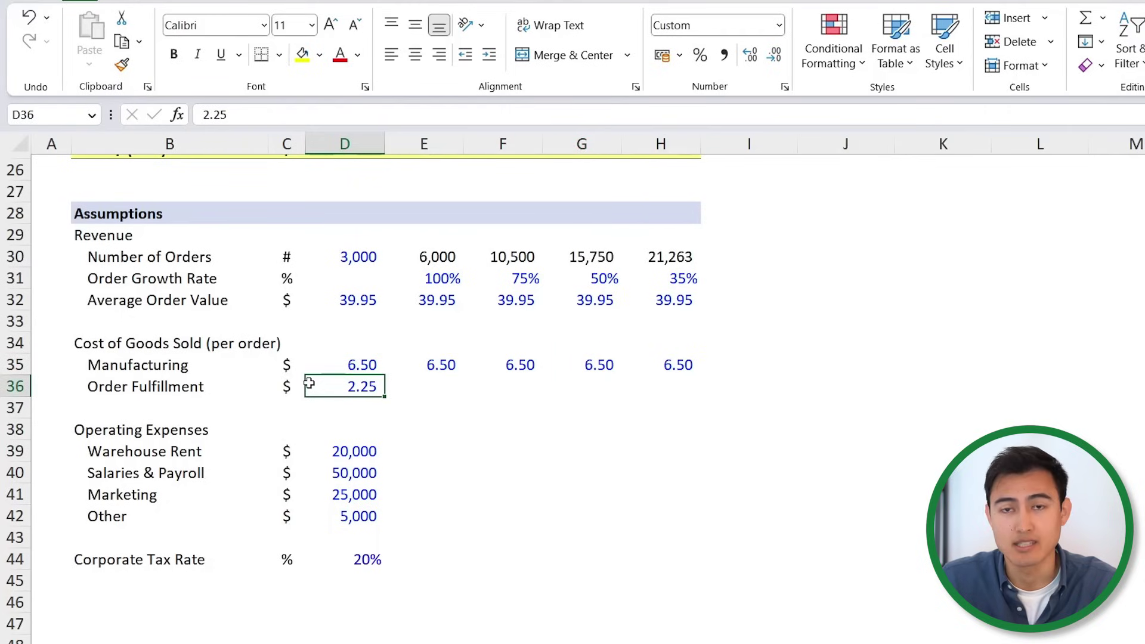
pyautogui.hotkey('shift', 'Right')
pyautogui.hotkey('shift', 'Right')
pyautogui.hotkey('shift', 'Right')
pyautogui.hotkey('shift', 'Right')
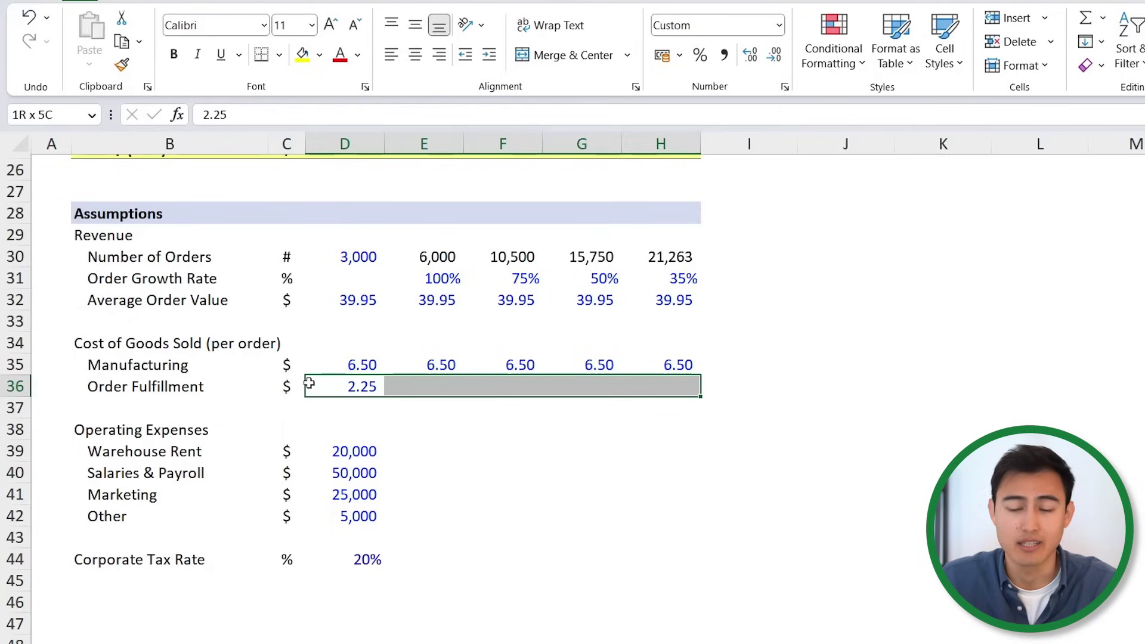
pyautogui.hotkey('ctrl', 'r')
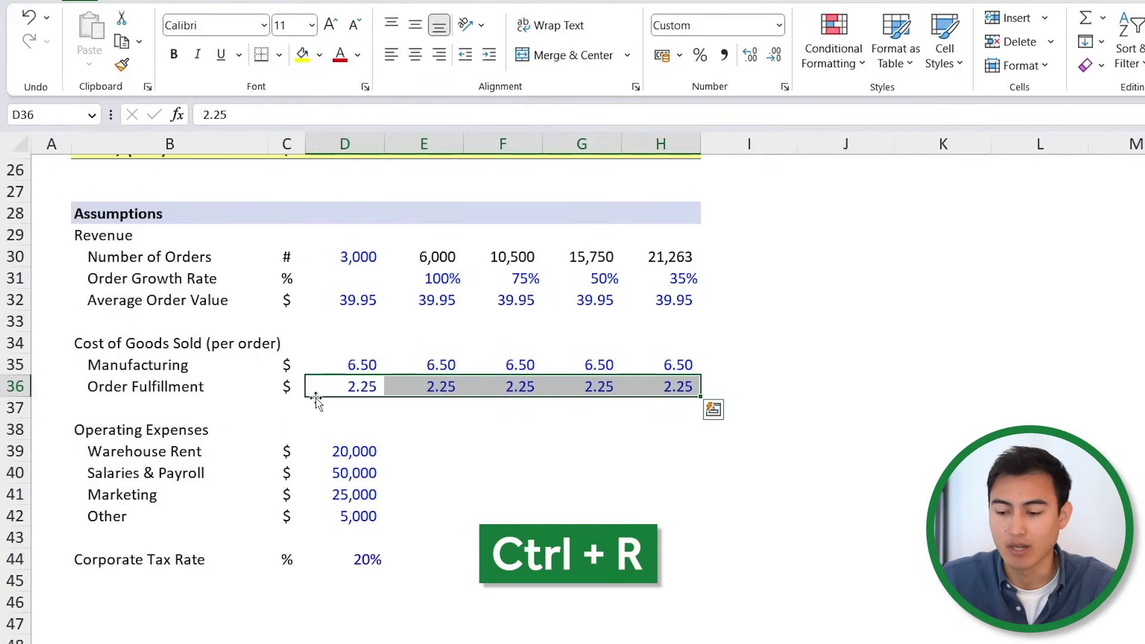
# Compare the manufacturing cost per order with the order volumes, particularly for Years 3 to 5.
pyautogui.press('Up')
pyautogui.press('Left')
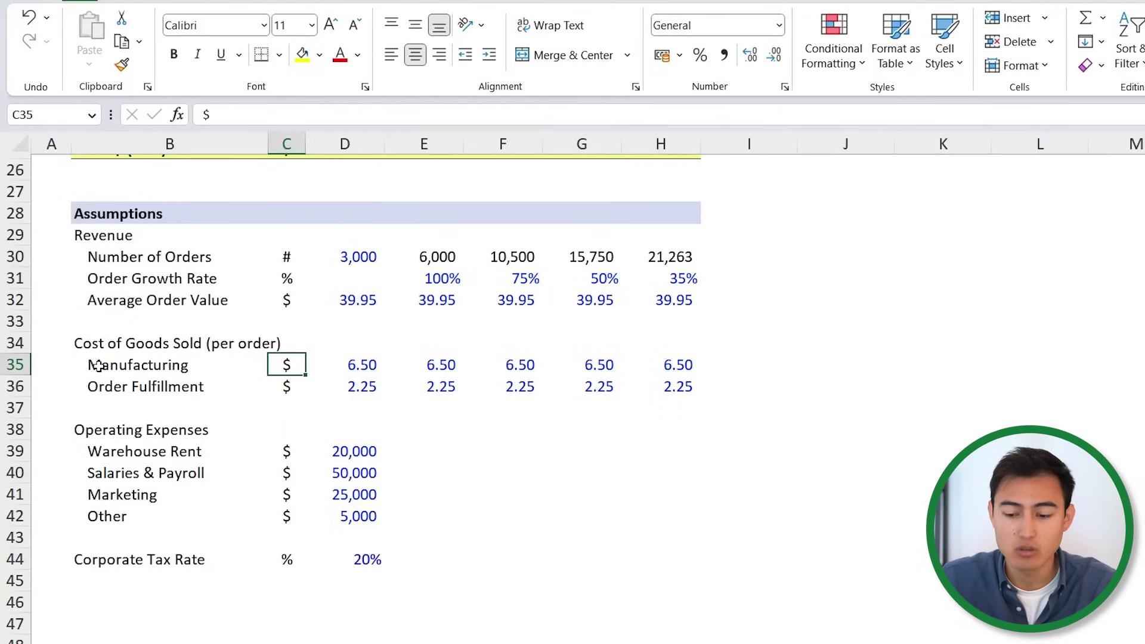
pyautogui.press('Right')
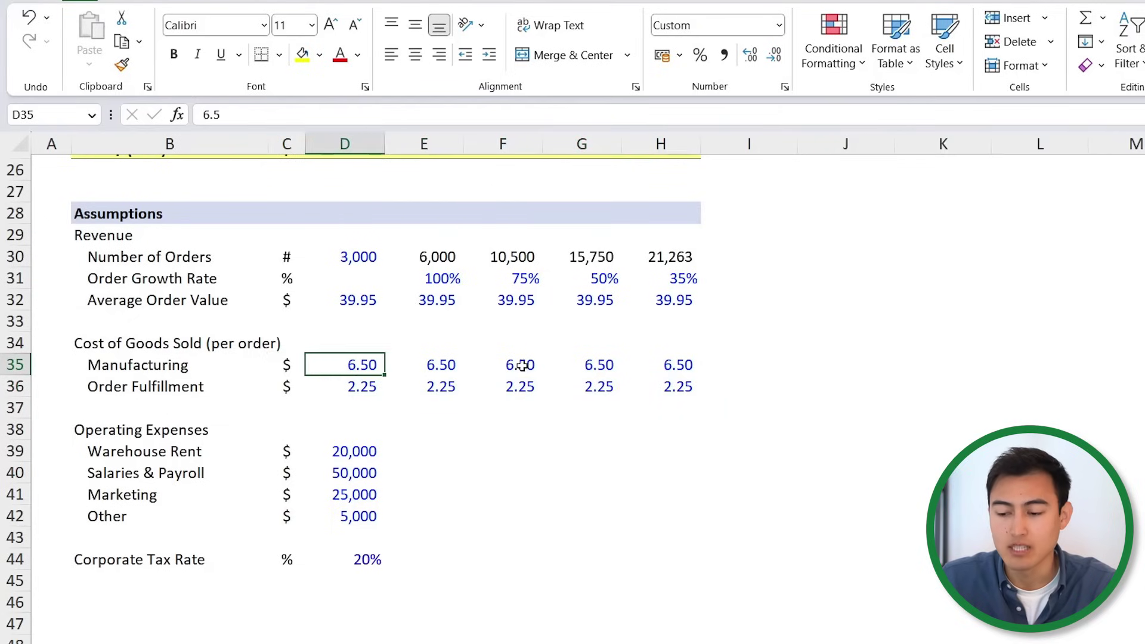
pyautogui.click(511, 264)
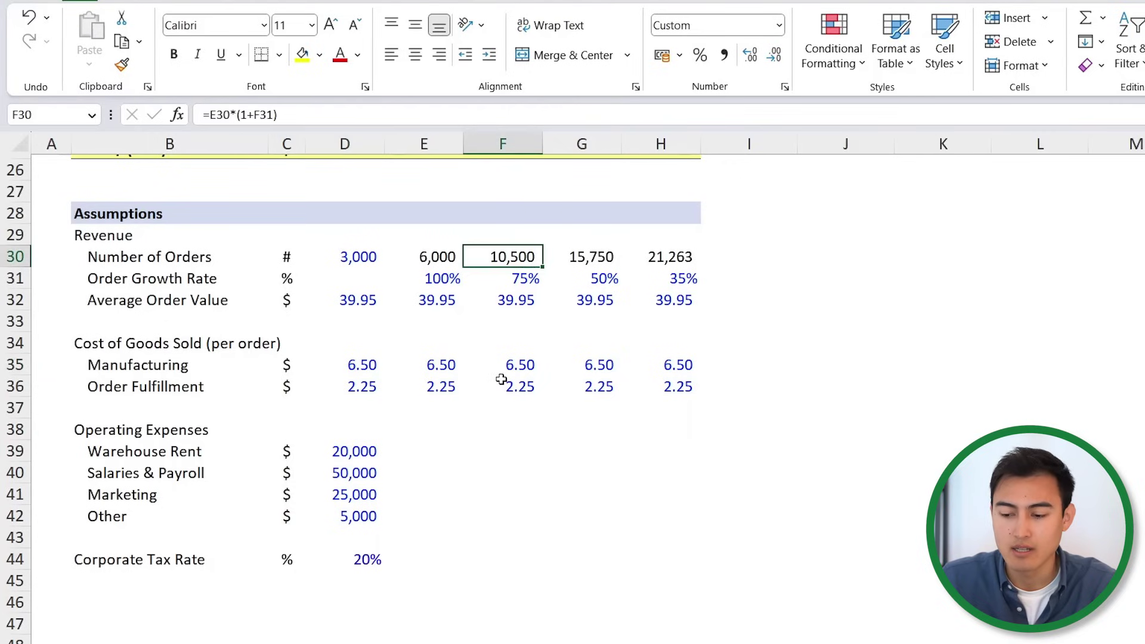
pyautogui.click(513, 365)
pyautogui.hotkey('shift', 'Right')
pyautogui.hotkey('shift', 'Right')
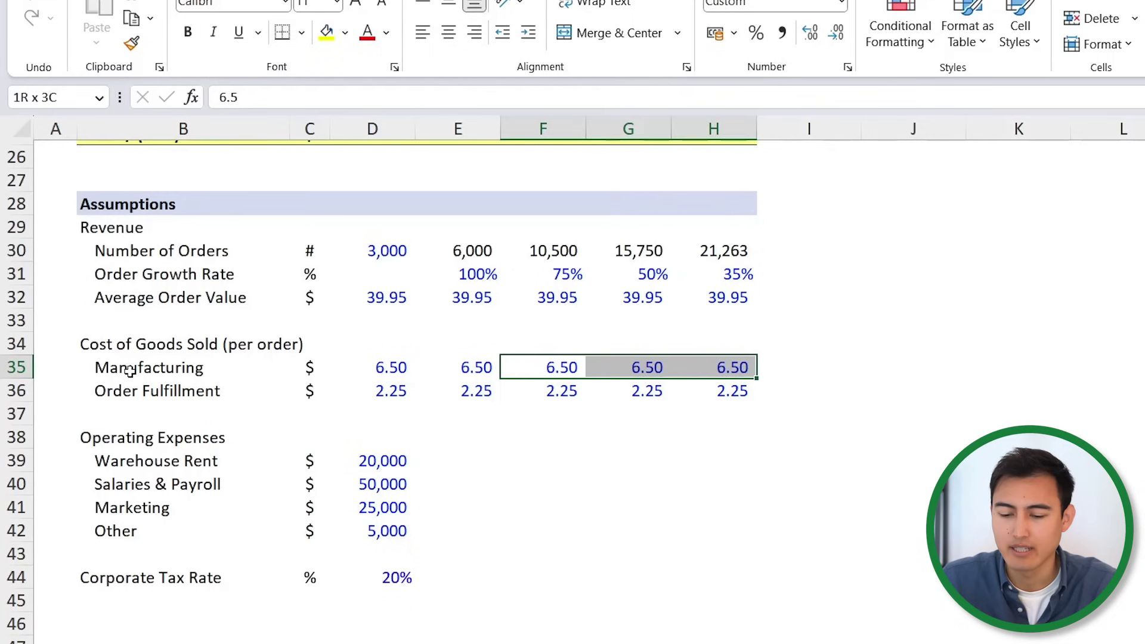
# Review the Year 1 operating expense assumptions from Warehouse Rent down to Other.
pyautogui.scroll(-1, 119, 438)
pyautogui.click(103, 440)
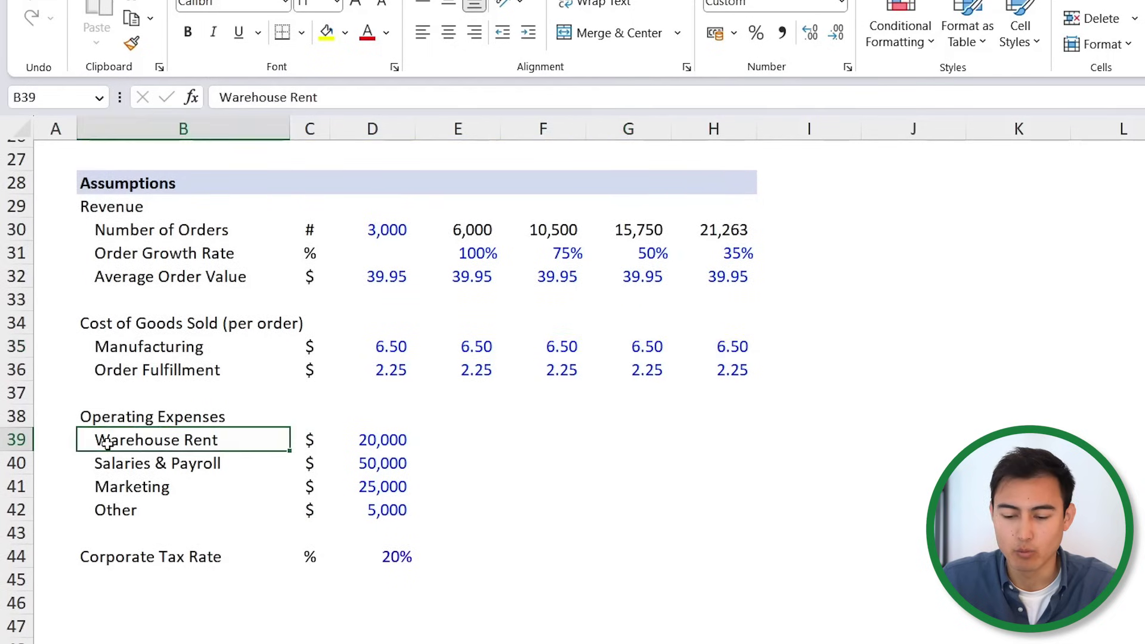
pyautogui.press('Right')
pyautogui.press('Right')
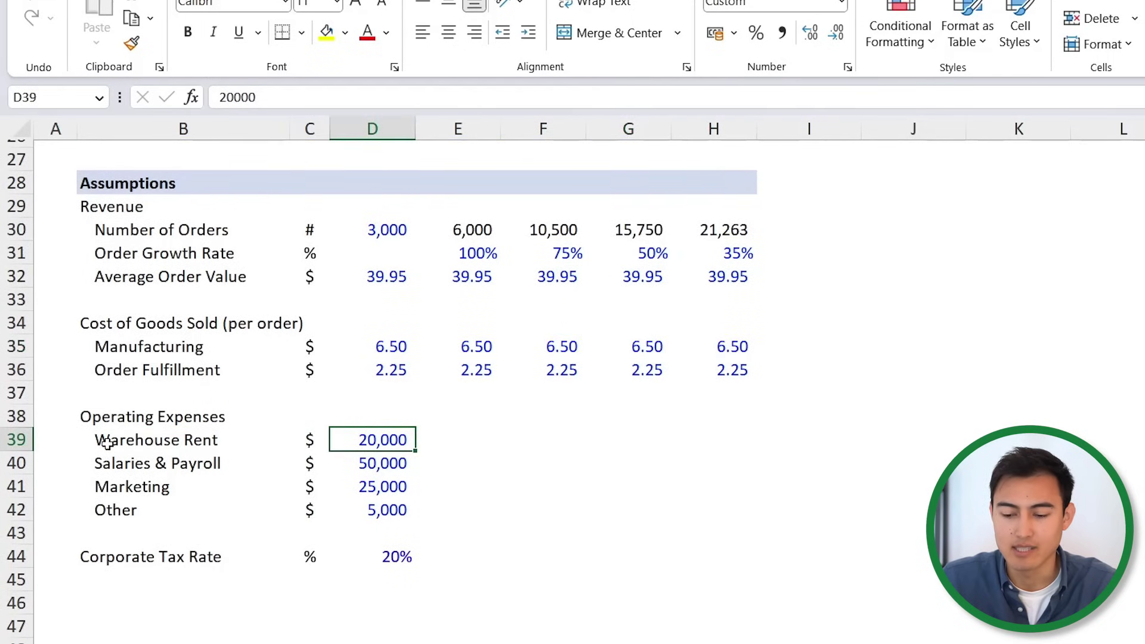
pyautogui.press('Down')
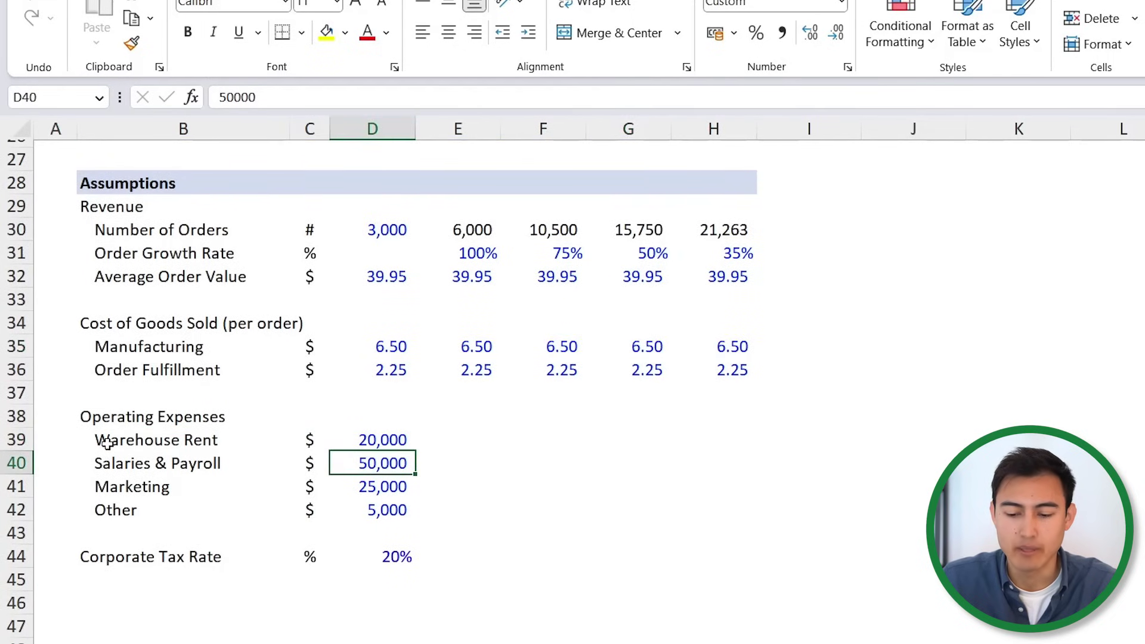
pyautogui.press('Down')
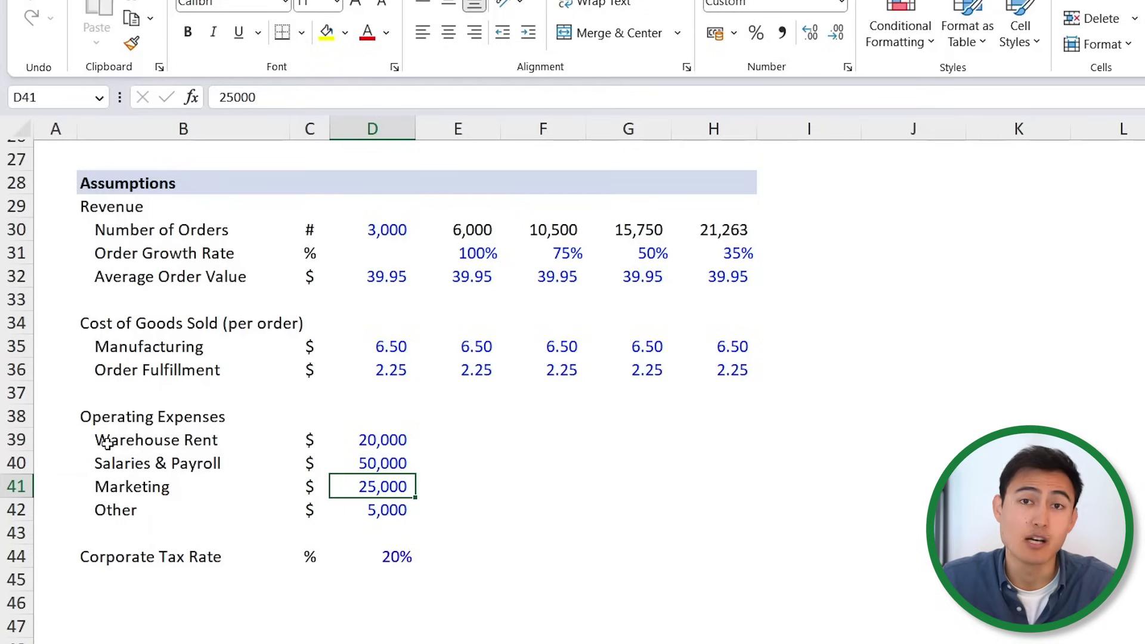
pyautogui.press('Down')
pyautogui.press('Up')
pyautogui.press('Up')
pyautogui.press('Down')
pyautogui.press('Down')
pyautogui.press('Down')
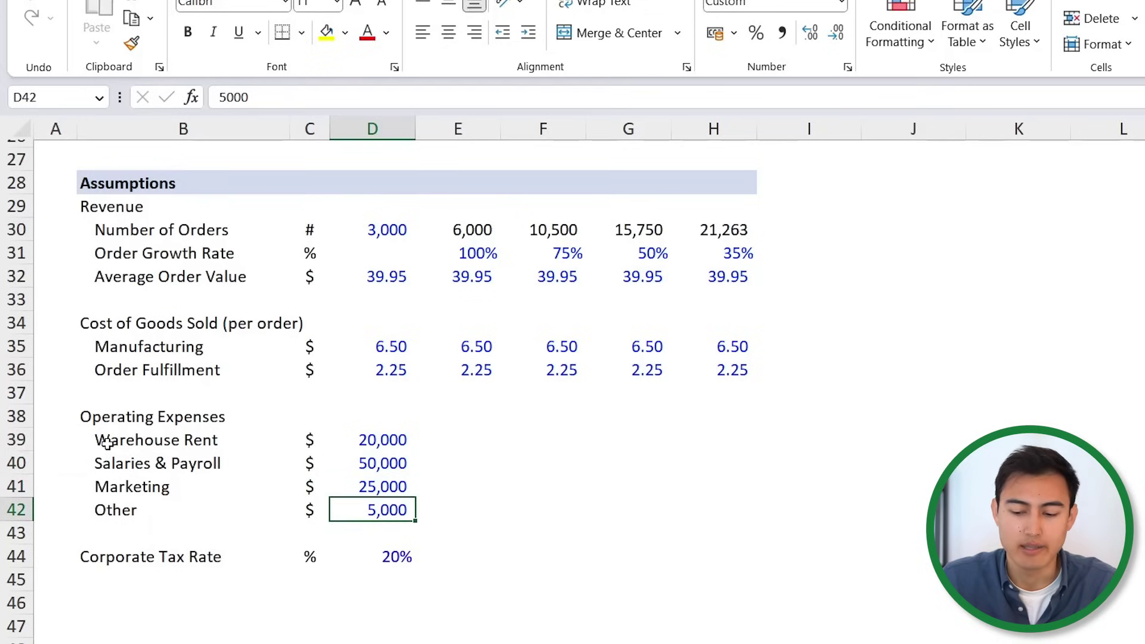
# Fill all four Year 1 operating expense assumptions across to Year 5, covering D39:H42.
pyautogui.press('Up')
pyautogui.press('Up')
pyautogui.press('Up')
pyautogui.press('Up')
pyautogui.press('Down')
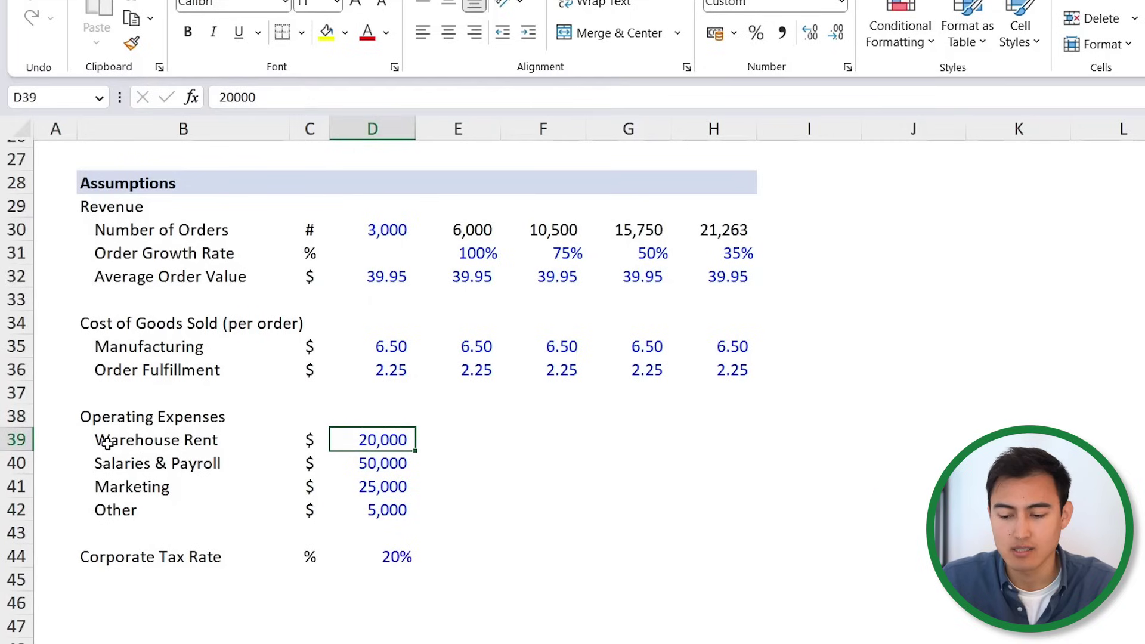
pyautogui.hotkey('shift', 'Down')
pyautogui.hotkey('shift', 'Down')
pyautogui.hotkey('shift', 'Down')
pyautogui.hotkey('shift', 'Right')
pyautogui.hotkey('shift', 'Right')
pyautogui.hotkey('shift', 'Right')
pyautogui.hotkey('shift', 'Right')
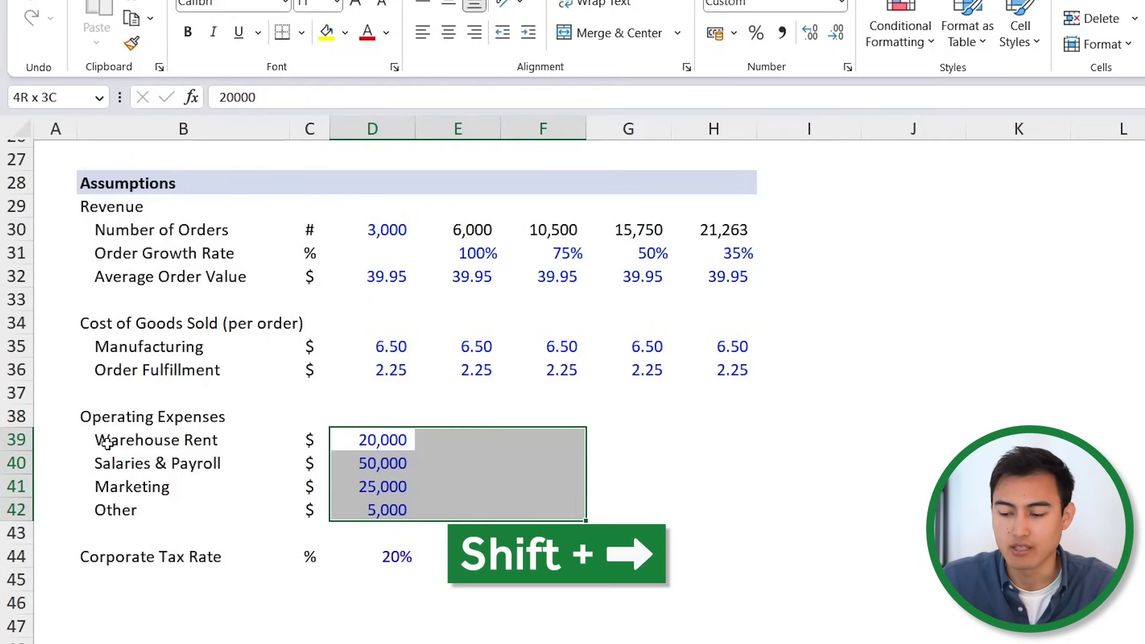
pyautogui.hotkey('ctrl', 'r')
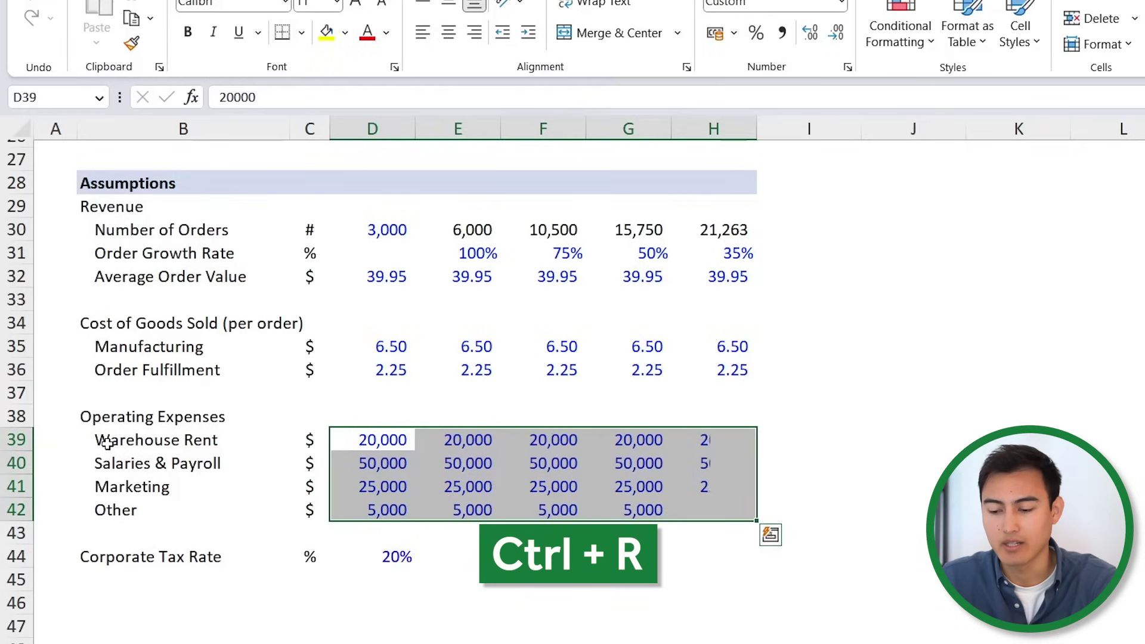
pyautogui.press('Left')
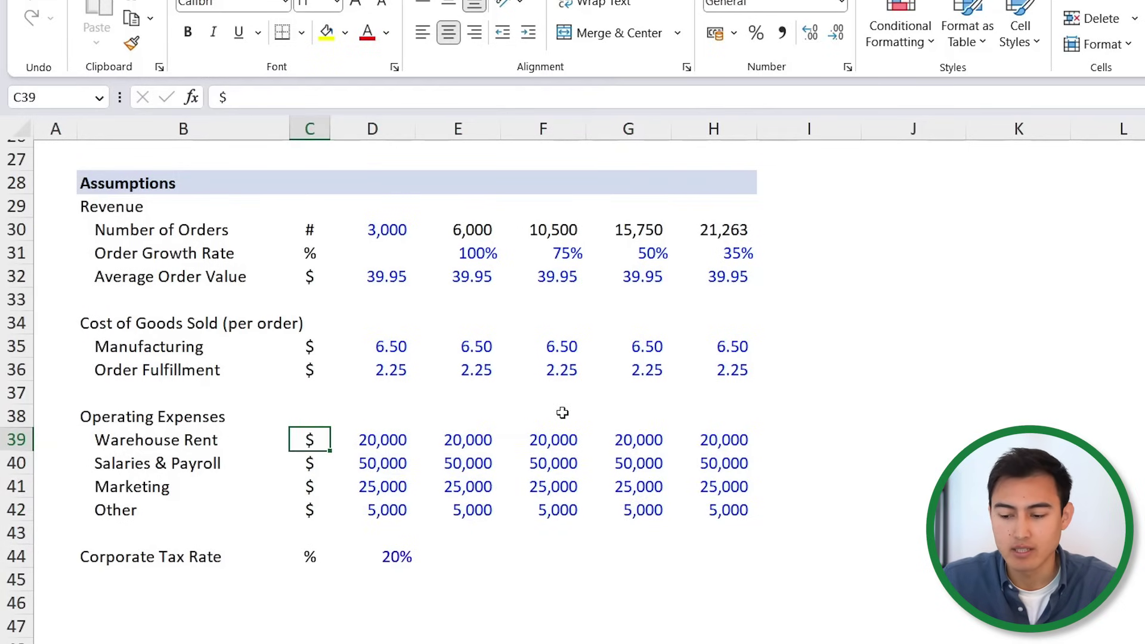
# Set the Year 3 Warehouse Rent in F39 to 30,000 and fill it across to Year 5.
pyautogui.click(553, 445)
pyautogui.write('3')
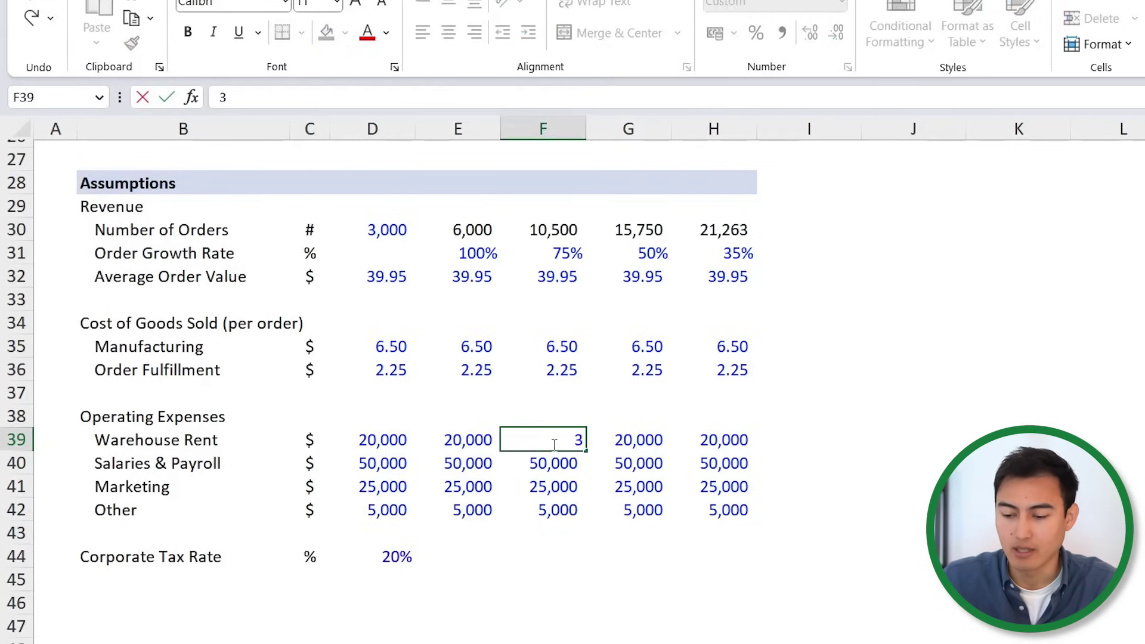
pyautogui.write('0000')
pyautogui.press('Return')
pyautogui.click(553, 443)
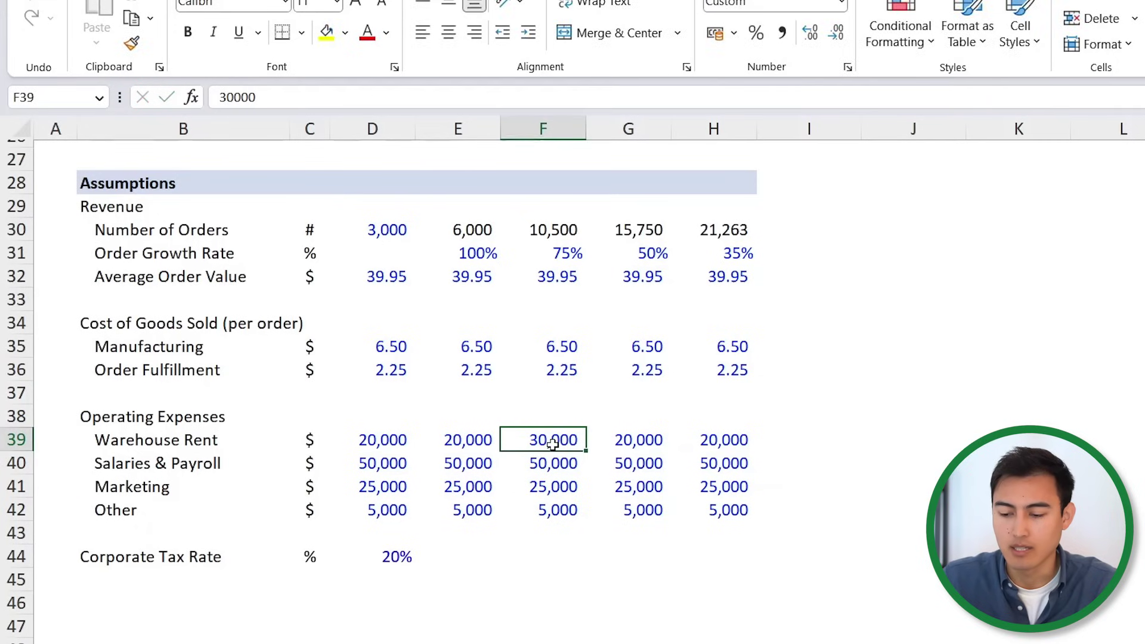
pyautogui.hotkey('shift', 'Right')
pyautogui.hotkey('shift', 'Right')
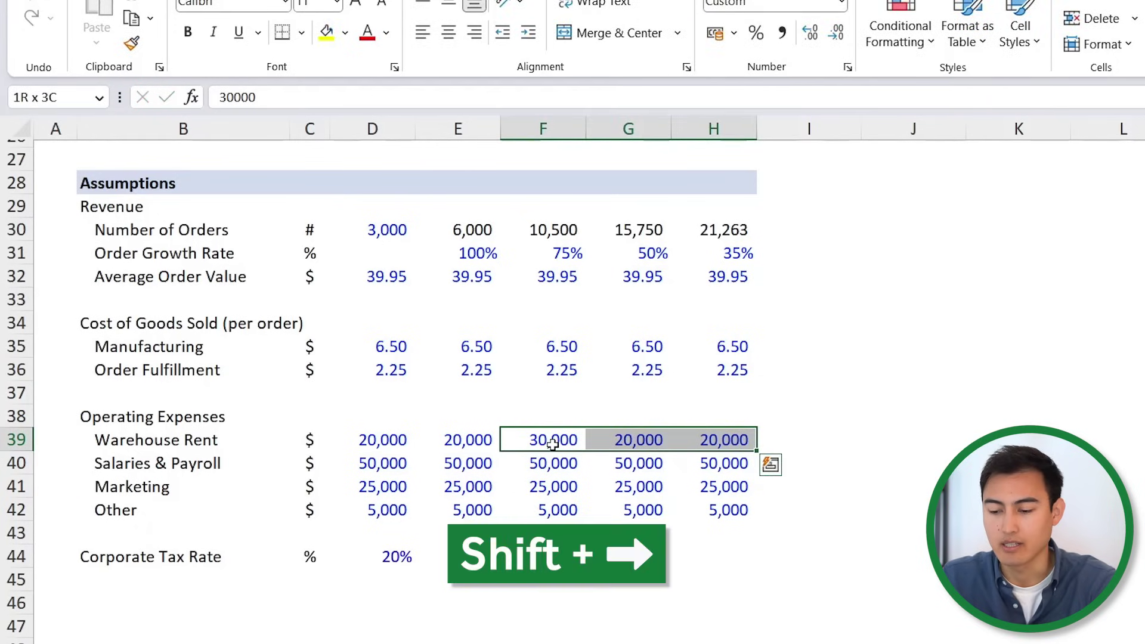
pyautogui.hotkey('ctrl', 'r')
# Set the Year 3 Salaries & Payroll in F40 to 100,000 and copy it across to Year 5.
pyautogui.press('Down')
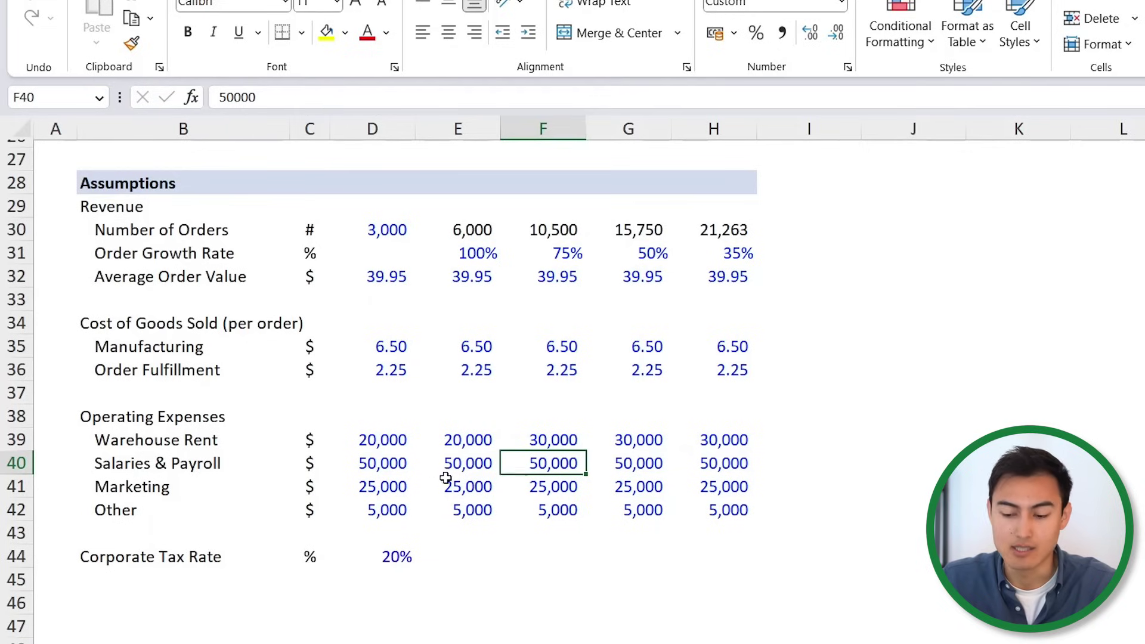
pyautogui.write('100000')
pyautogui.hotkey('ctrl', 'Return')
pyautogui.press('Down')
pyautogui.press('Up')
pyautogui.hotkey('ctrl', 'c')
pyautogui.hotkey('shift', 'Right')
pyautogui.hotkey('shift', 'Right')
pyautogui.hotkey('ctrl', 'v')
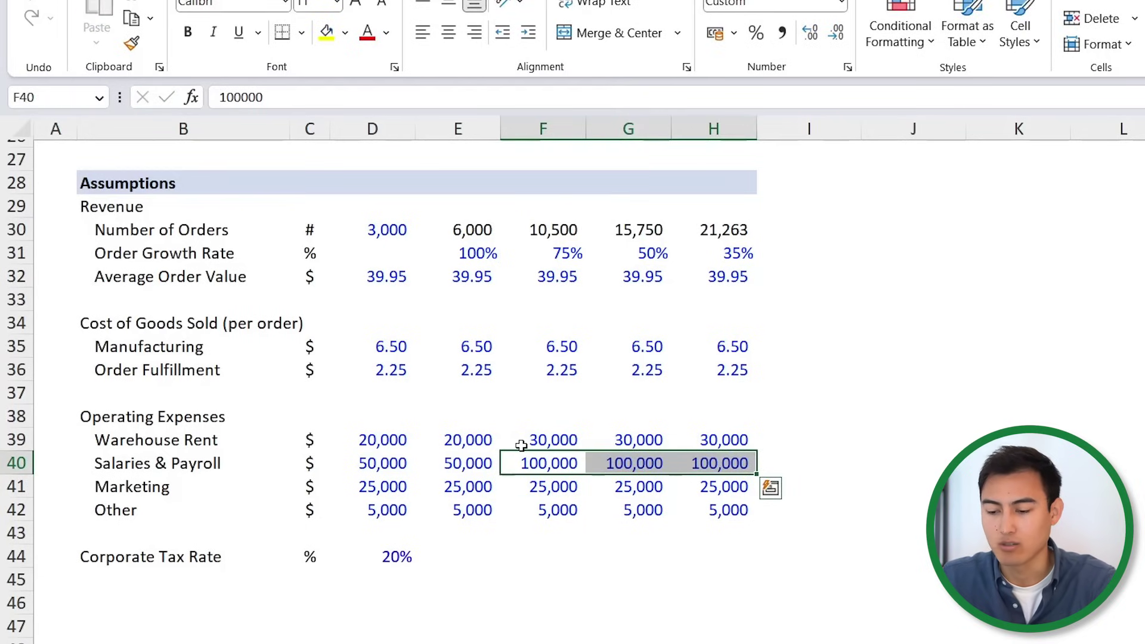
# Set the Year 3 Marketing assumption in F41 to 50,000.
pyautogui.press('Down')
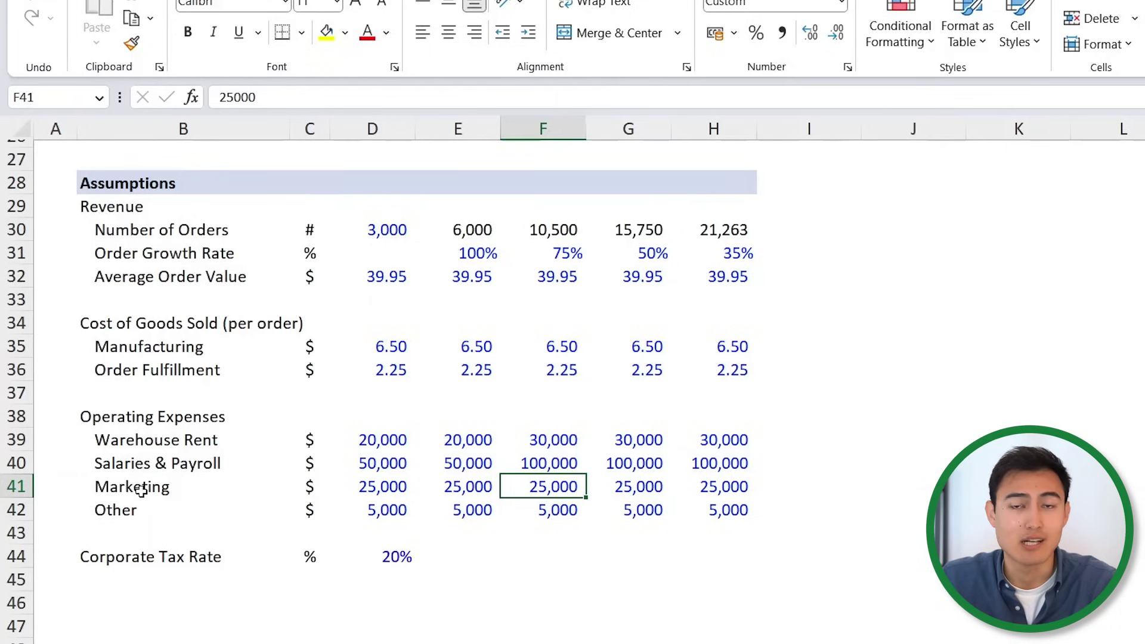
pyautogui.press('Left')
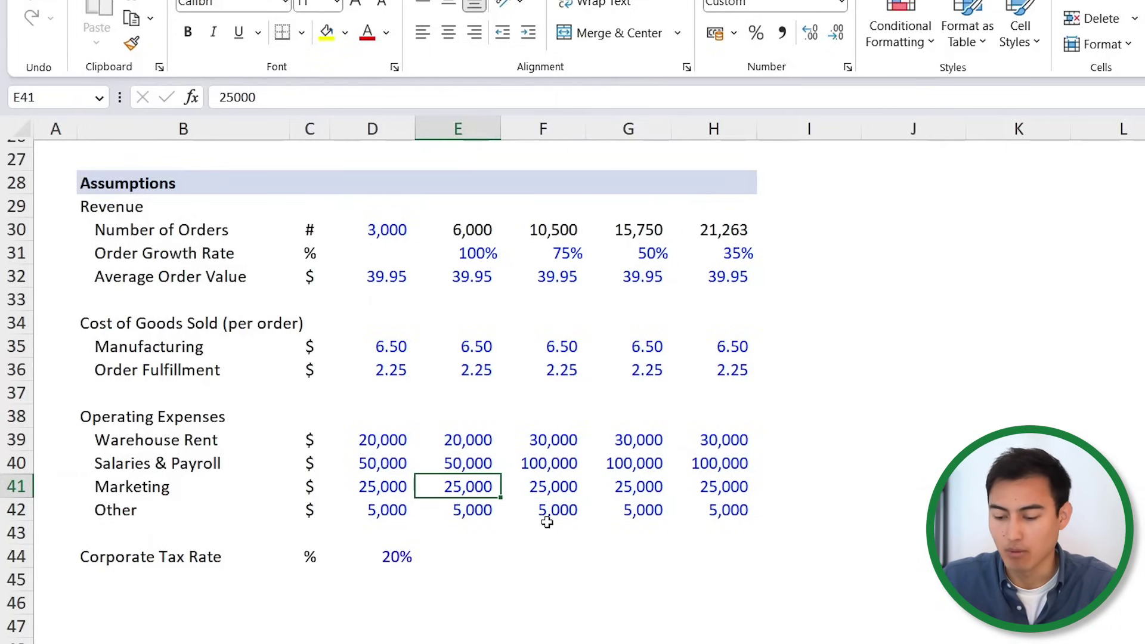
pyautogui.press('Right')
pyautogui.press('F2')
pyautogui.press('BackSpace')
pyautogui.press('BackSpace')
pyautogui.press('BackSpace')
pyautogui.press('BackSpace')
pyautogui.press('BackSpace')
pyautogui.write('500')
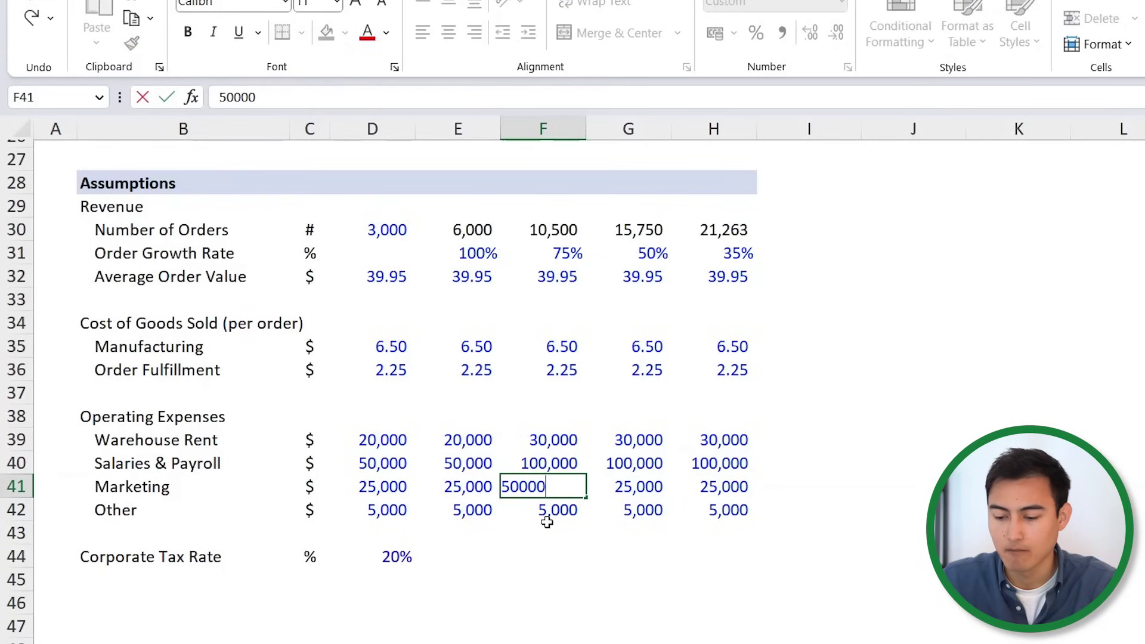
pyautogui.press('Tab')
# Set the Year 4 Marketing assumption in G41 to 100,000 and copy it to Year 5 in H41.
pyautogui.write('1000')
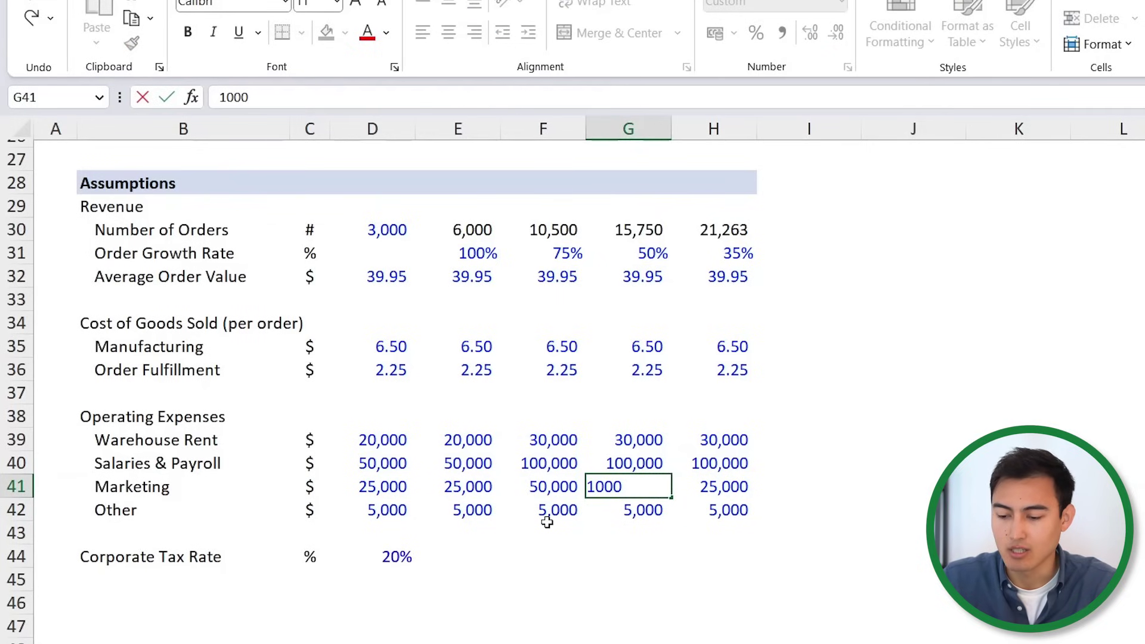
pyautogui.press('Tab')
pyautogui.press('Left')
pyautogui.hotkey('ctrl', 'c')
pyautogui.press('Right')
pyautogui.hotkey('ctrl', 'v')
pyautogui.press('Escape')
pyautogui.press('Escape')
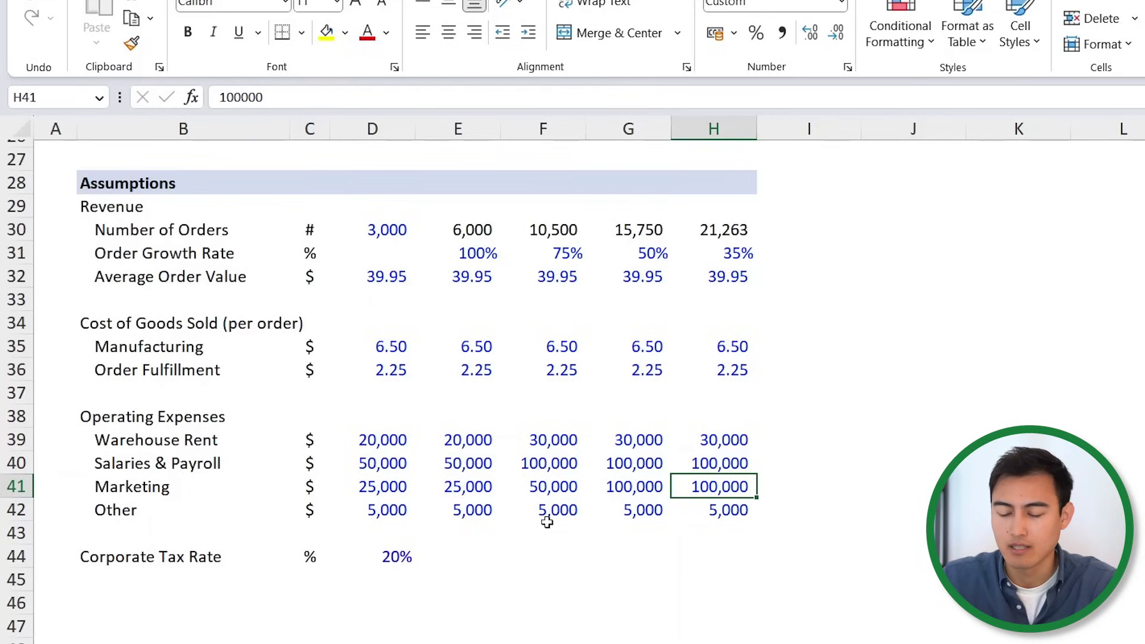
# Review the Other operating expense across all five years and look over the whole assumptions block.
pyautogui.press('Down')
pyautogui.press('Left')
pyautogui.press('Left')
pyautogui.press('Left')
pyautogui.press('Left')
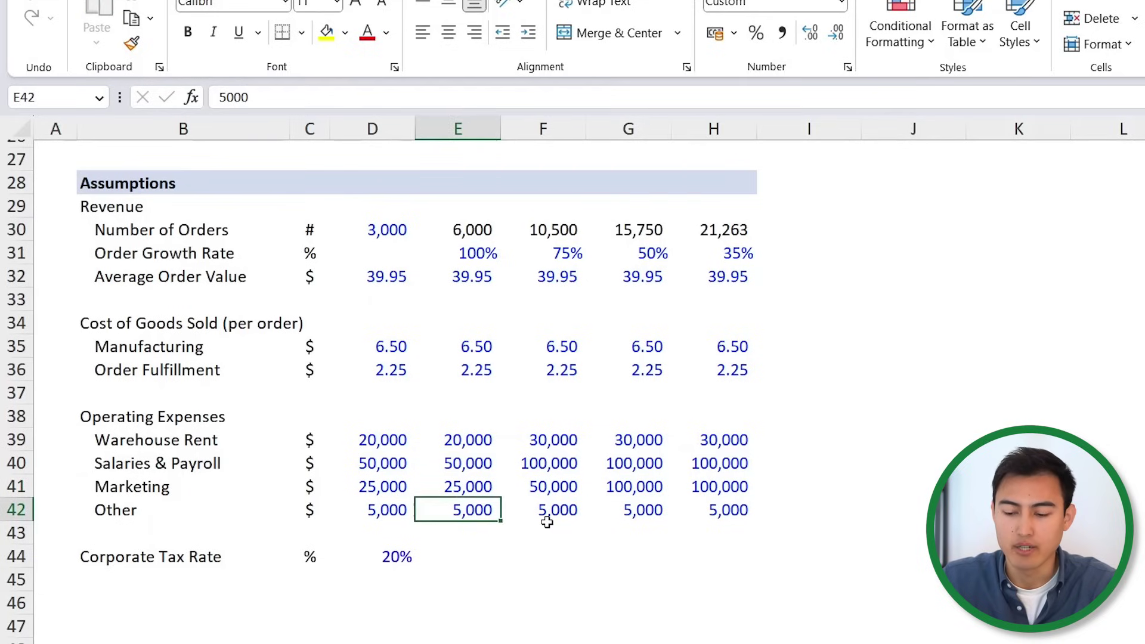
pyautogui.press('Right')
pyautogui.press('Right')
pyautogui.press('Right')
pyautogui.click(373, 509)
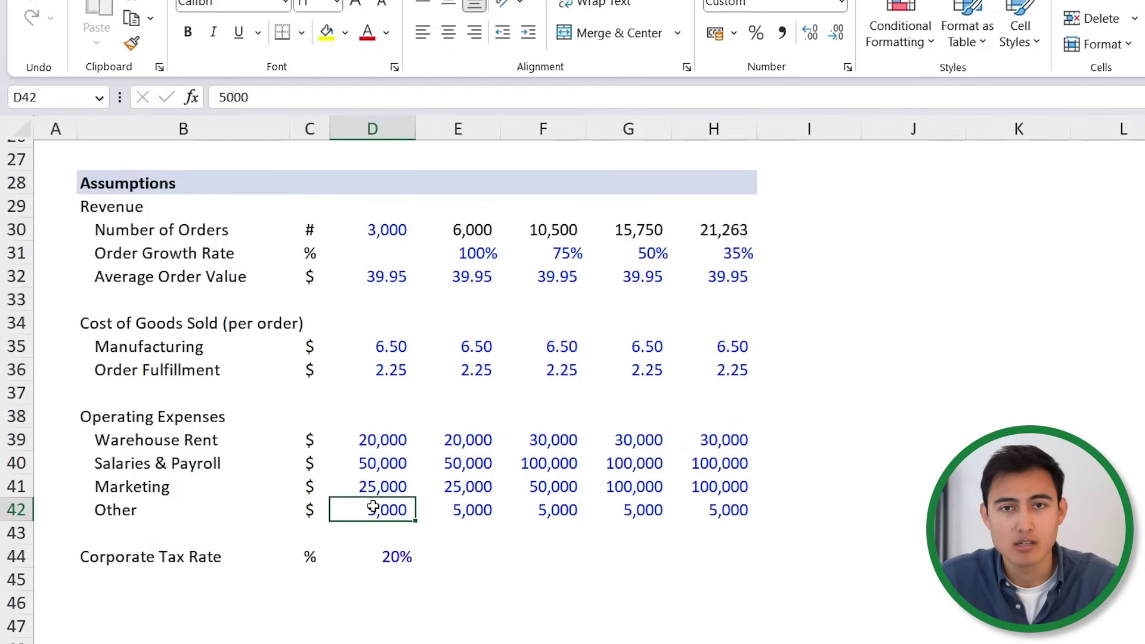
pyautogui.moveTo(136, 191); pyautogui.dragTo(708, 537)
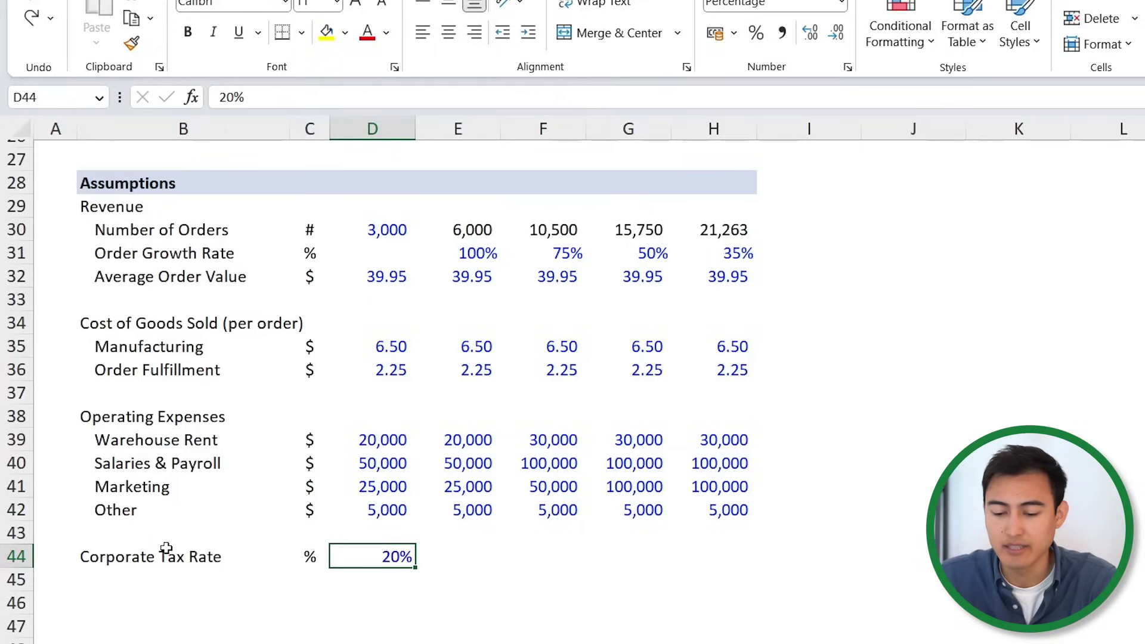
# Fill the Year 1 Corporate Tax Rate in D44 across to Year 5 in H44.
pyautogui.hotkey('shift', 'Right')
pyautogui.hotkey('shift', 'Right')
pyautogui.hotkey('shift', 'Right')
pyautogui.hotkey('shift', 'Right')
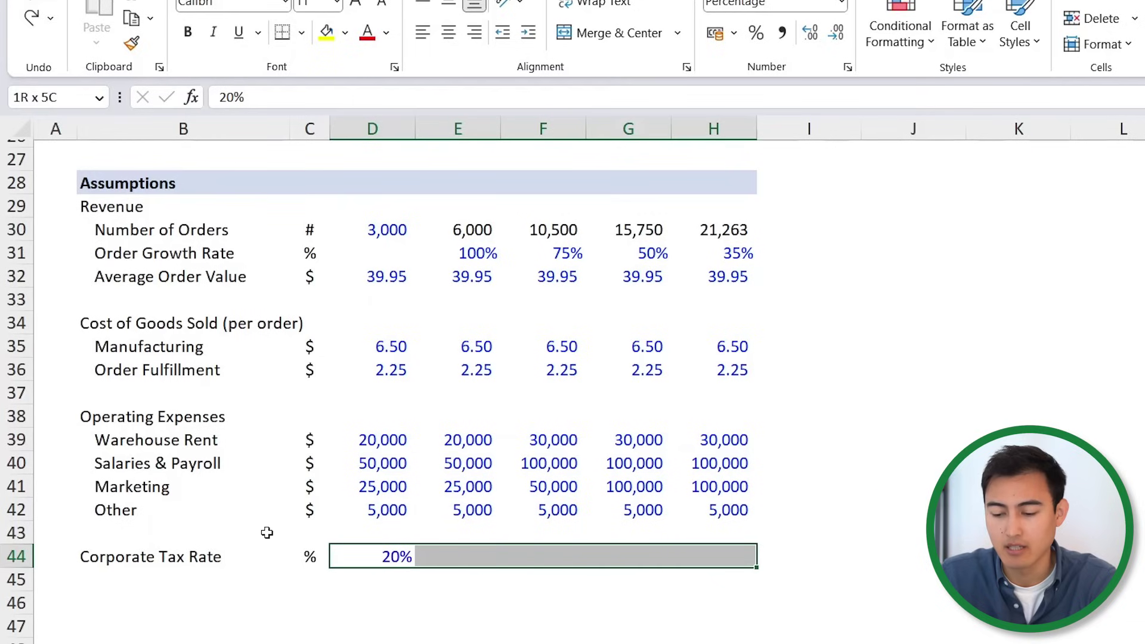
pyautogui.hotkey('ctrl', 'r')
pyautogui.press('Left')
pyautogui.press('Left')
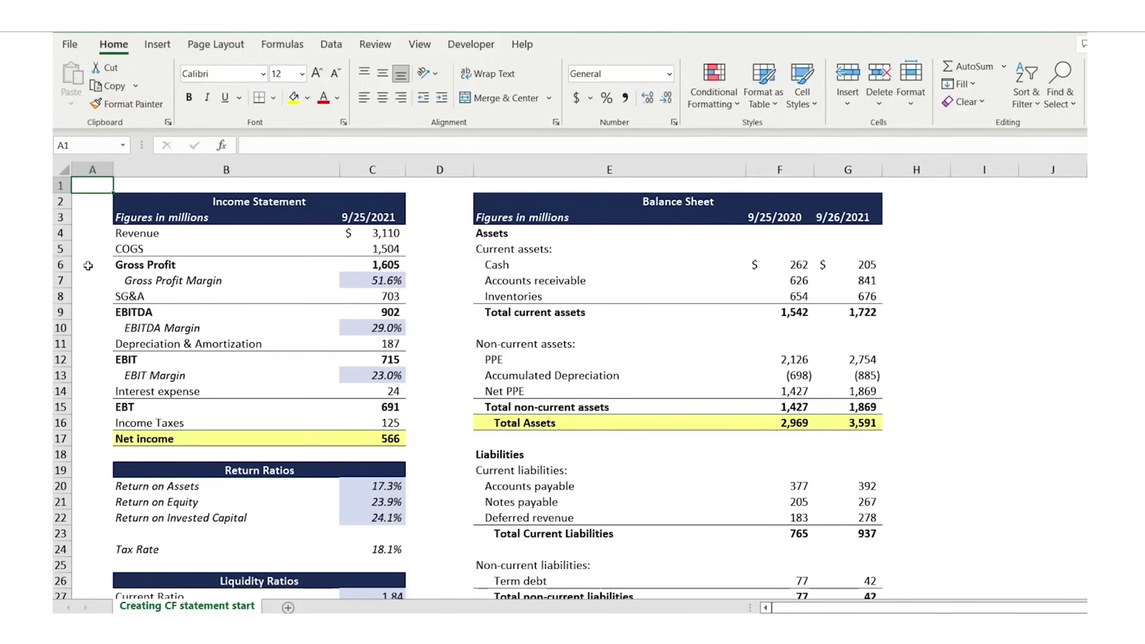
# Read down the Creating CF statement start sheet from the Income Statement and Balance Sheet to the Leverage Ratios.
pyautogui.press('Down')
pyautogui.press('Down')
pyautogui.press('Down')
pyautogui.press('Down')
pyautogui.press('Down')
pyautogui.press('Down')
pyautogui.press('Down')
pyautogui.press('Down')
pyautogui.press('Down')
pyautogui.press('Down')
pyautogui.press('Down')
pyautogui.press('Down')
pyautogui.press('Down')
pyautogui.press('Down')
pyautogui.press('Down')
pyautogui.press('Down')
pyautogui.press('Down')
pyautogui.press('Down')
pyautogui.press('Down')
pyautogui.press('Down')
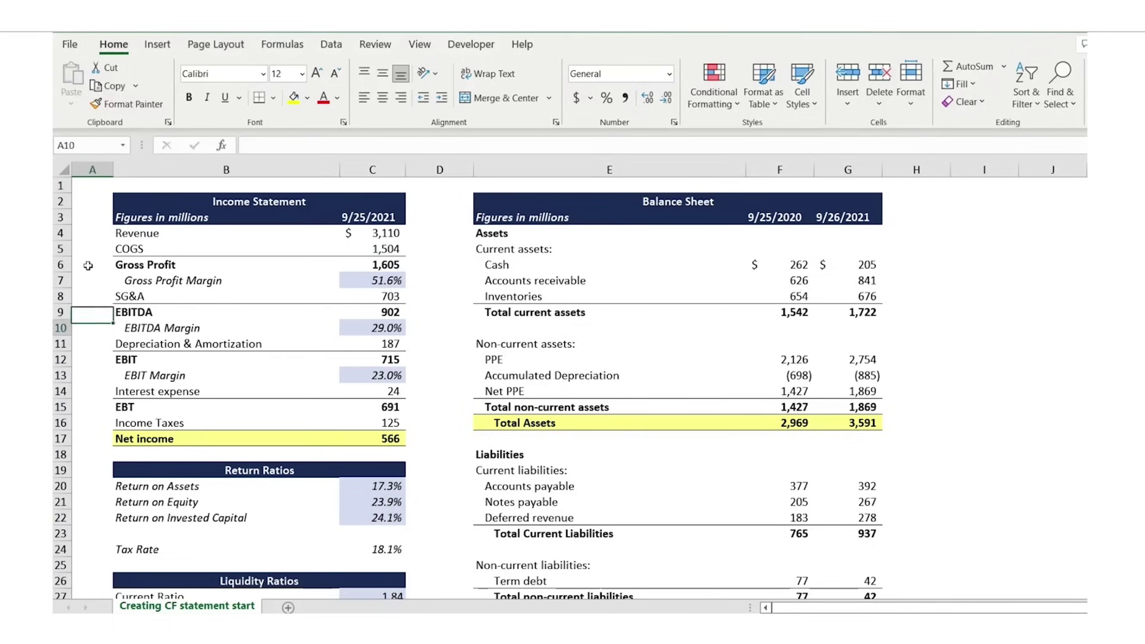
pyautogui.press('Down')
pyautogui.press('Down')
pyautogui.press('Down')
pyautogui.press('Down')
pyautogui.press('Down')
pyautogui.press('Down')
pyautogui.press('Down')
pyautogui.press('Down')
pyautogui.press('Down')
pyautogui.press('Down')
pyautogui.press('Down')
pyautogui.press('Down')
pyautogui.press('Down')
pyautogui.press('Down')
pyautogui.press('Down')
pyautogui.press('Down')
pyautogui.press('Down')
pyautogui.press('Down')
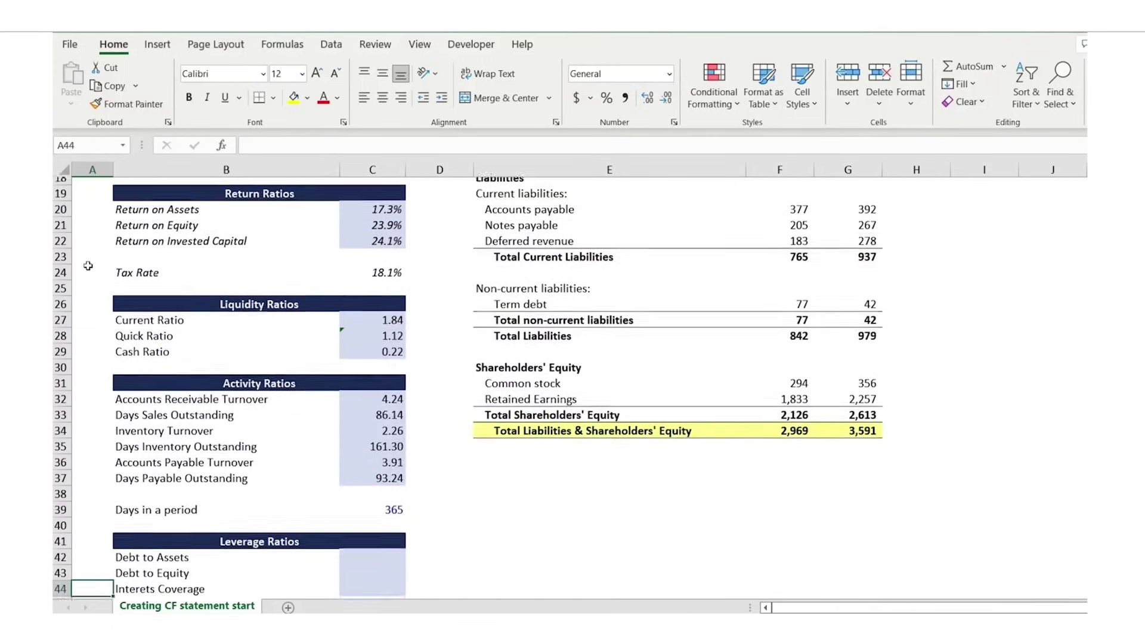
pyautogui.press('Right')
pyautogui.press('Right')
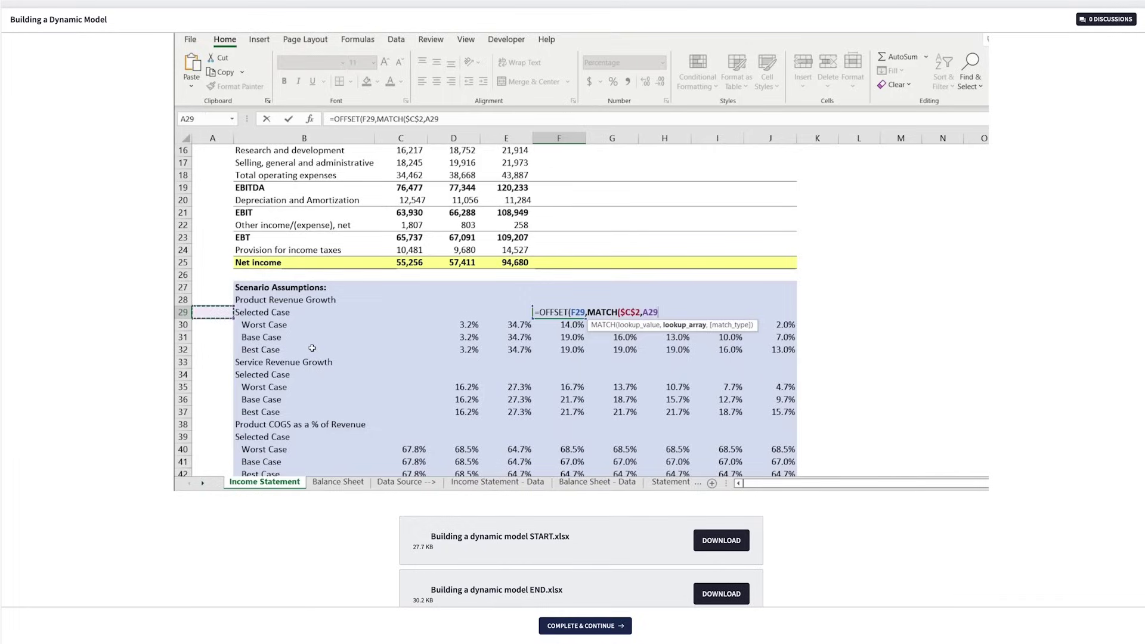
# Set the MATCH lookup array in the F29 OFFSET formula to the Worst, Base and Best Case labels B30:B32, locked as an absolute reference.
pyautogui.moveTo(295, 324); pyautogui.dragTo(312, 348)
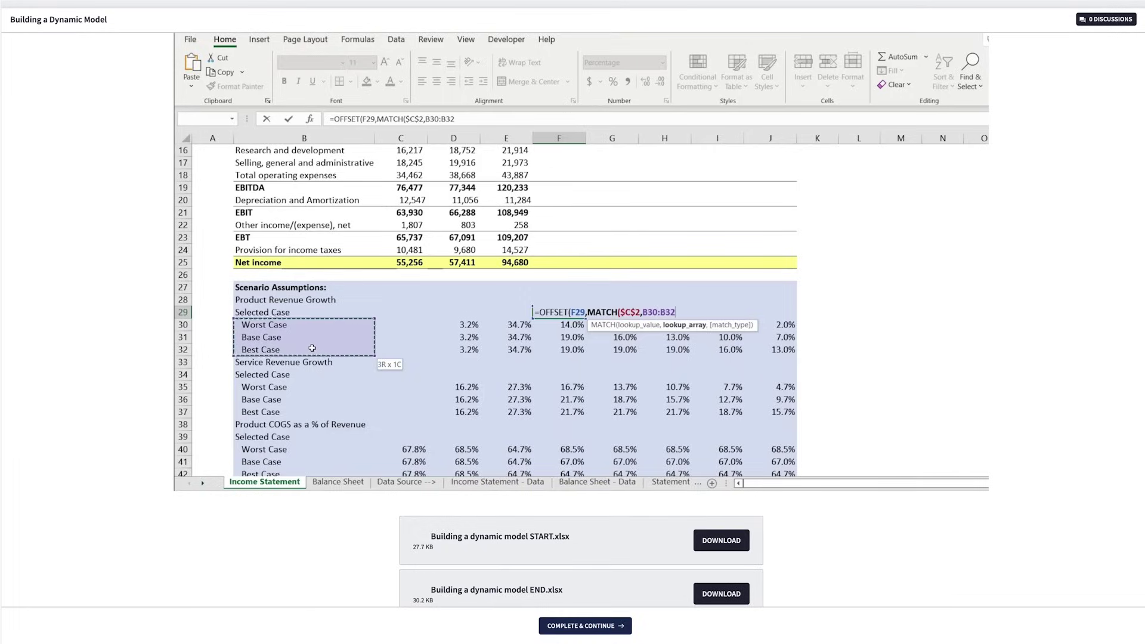
pyautogui.press('F4')
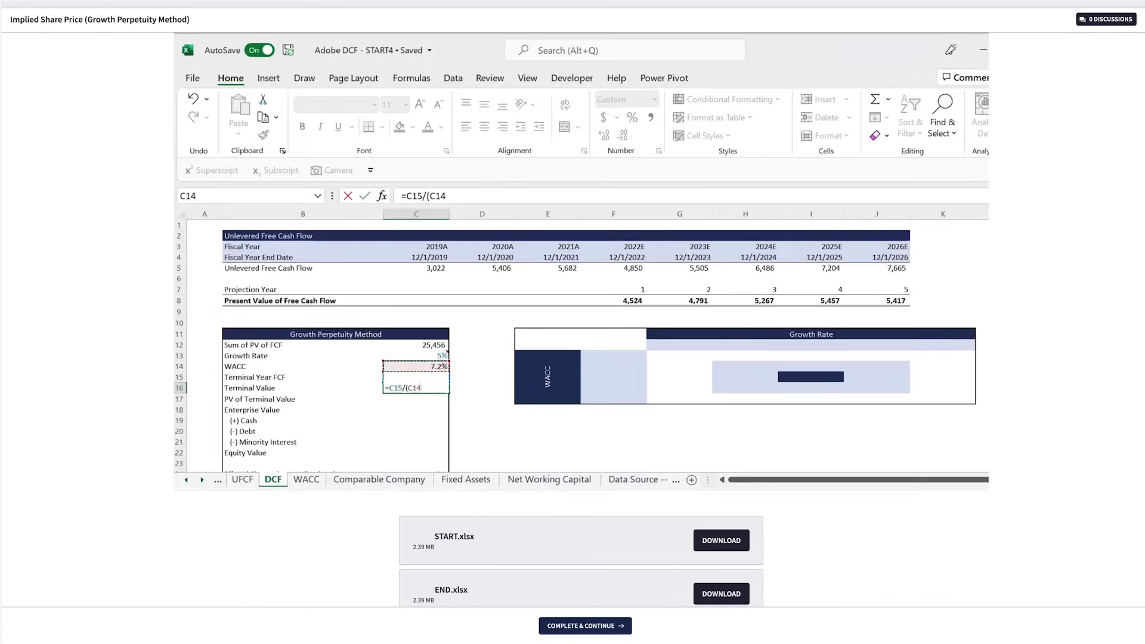
# Extend the Terminal Value formula in C16 of the DCF sheet by subtracting the Growth Rate in C13 from the WACC.
pyautogui.write('-')
pyautogui.click(416, 356)
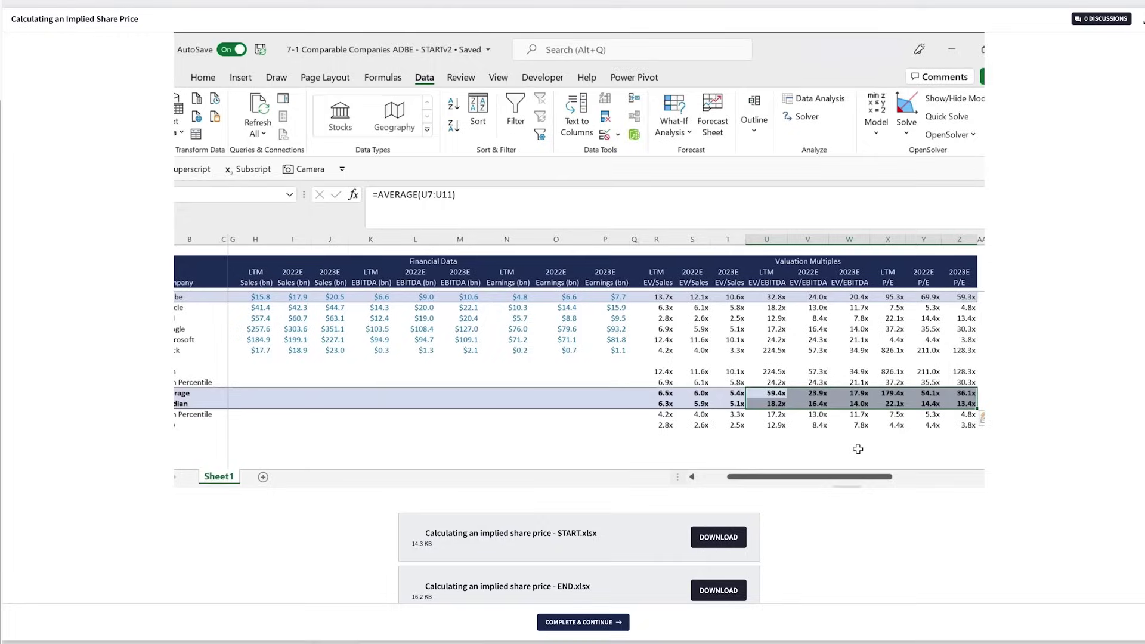
# Clear the selection in the comparable companies table and view the UFCF sheet of the Adobe DCF workbook.
pyautogui.click(858, 449)
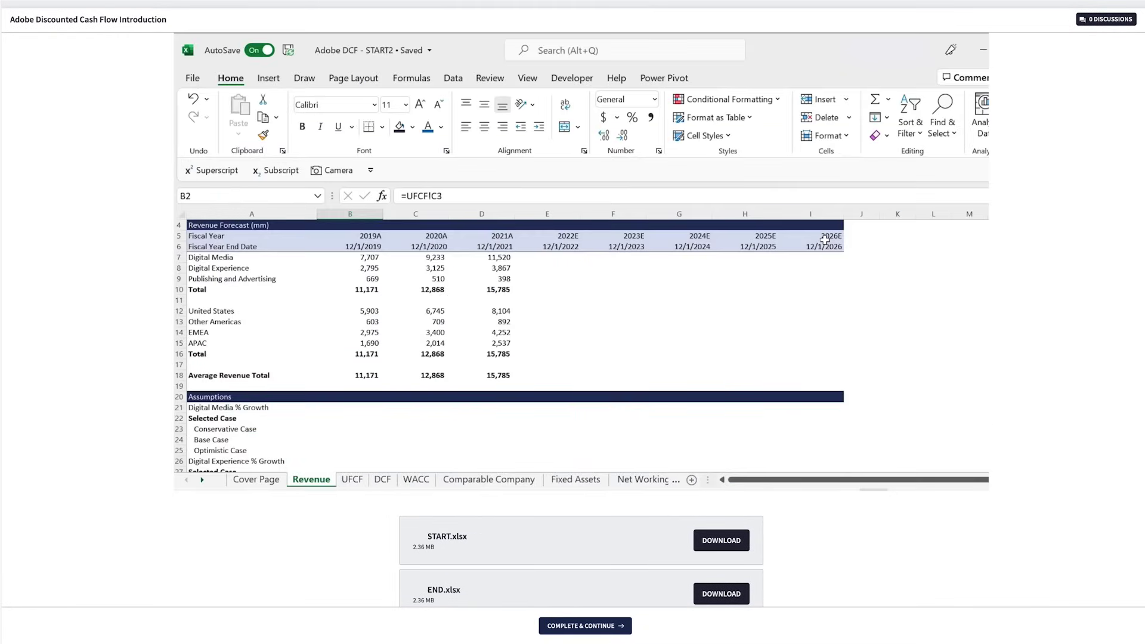
pyautogui.hotkey('ctrl', 'pagedown')
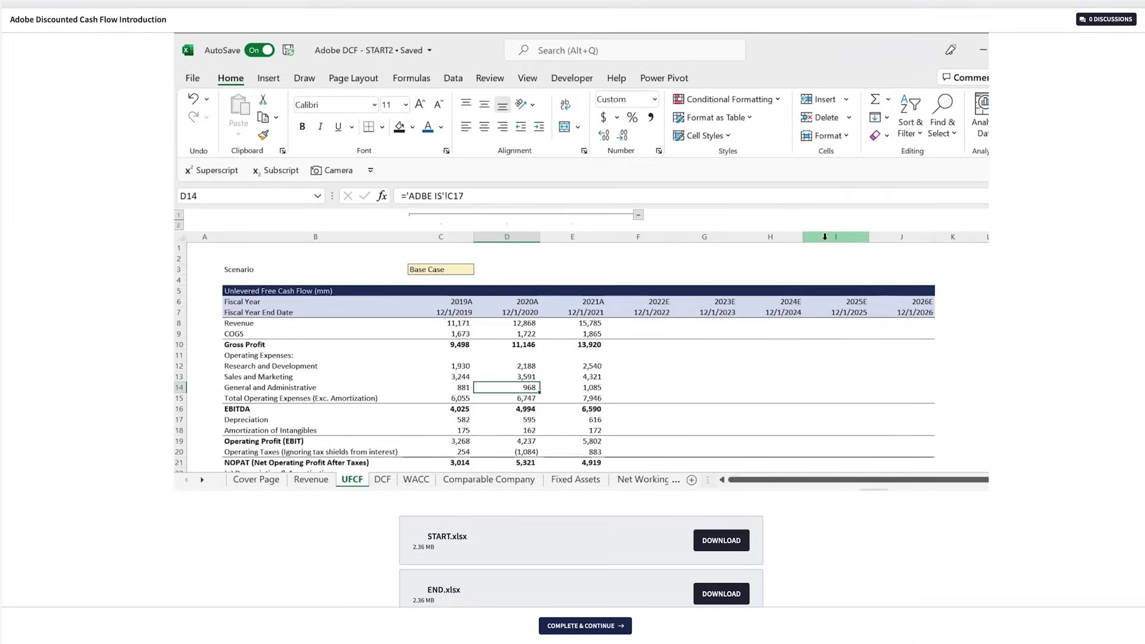
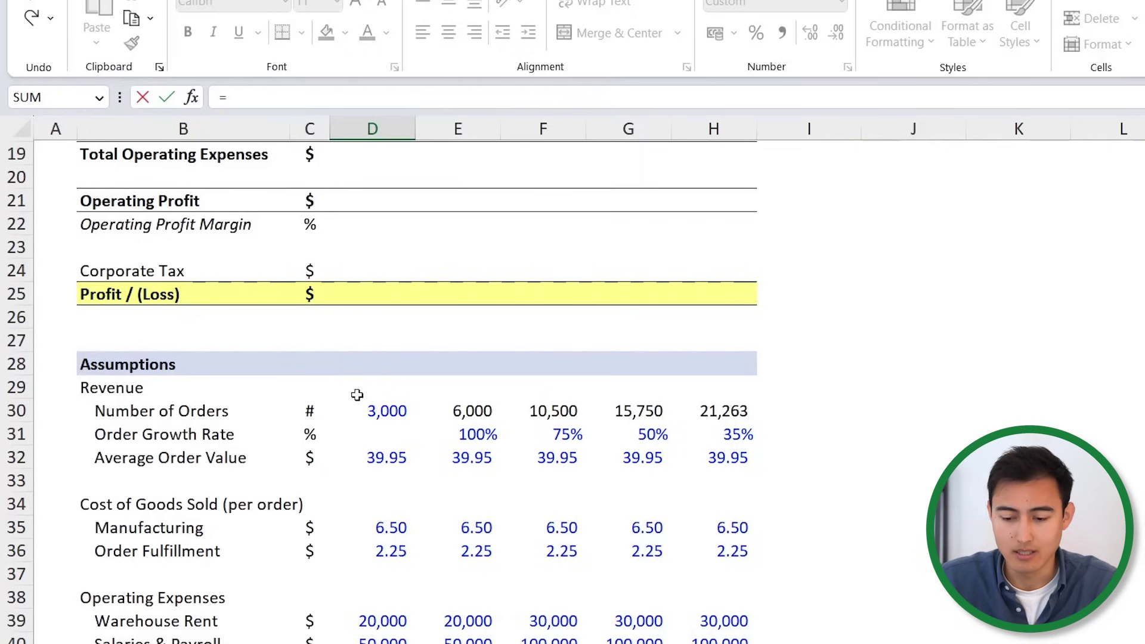
# Calculate Year 1 Manufacturing cost in D7 as orders times unit cost with a row-locked orders reference, =D$30*D35.
pyautogui.click(365, 417)
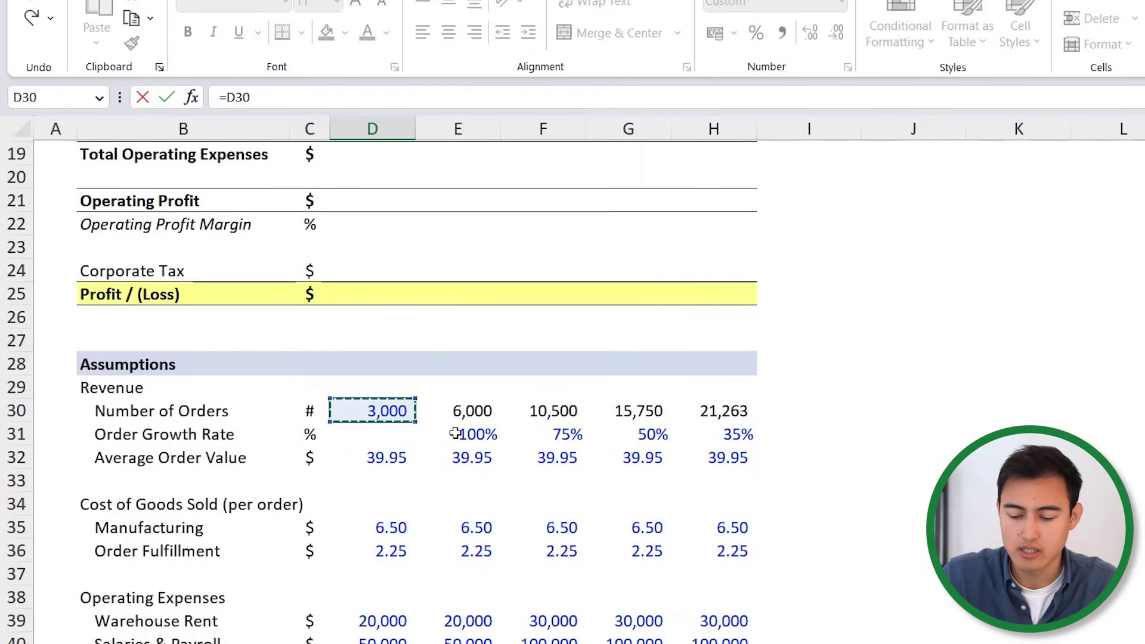
pyautogui.press('F4')
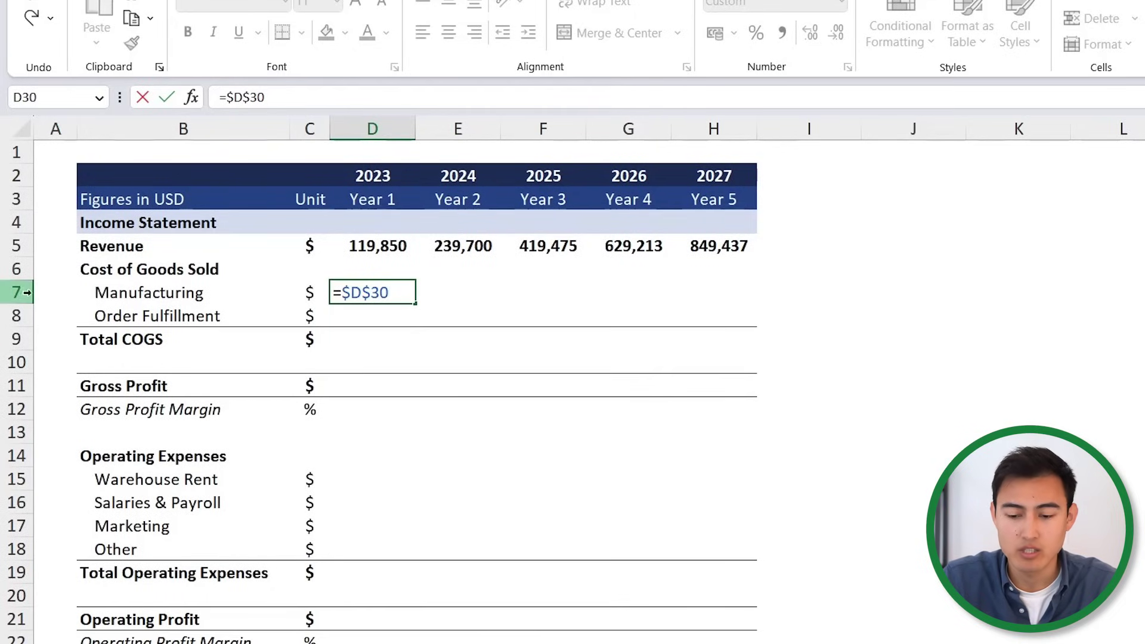
pyautogui.press('F4')
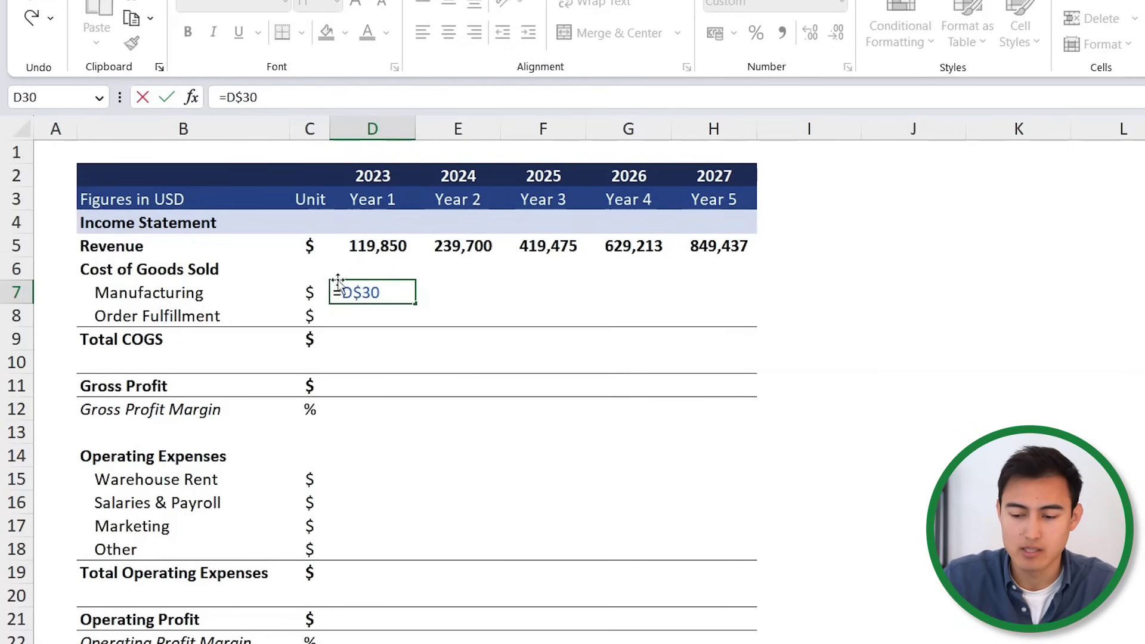
pyautogui.scroll(-5, 397, 417)
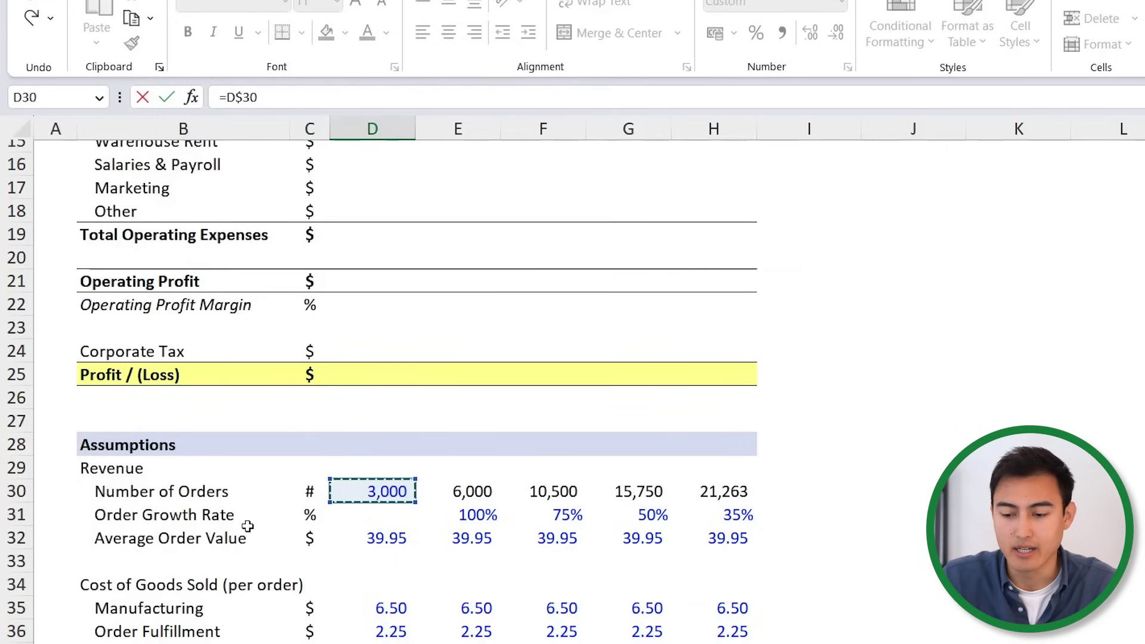
pyautogui.scroll(5, 242, 520)
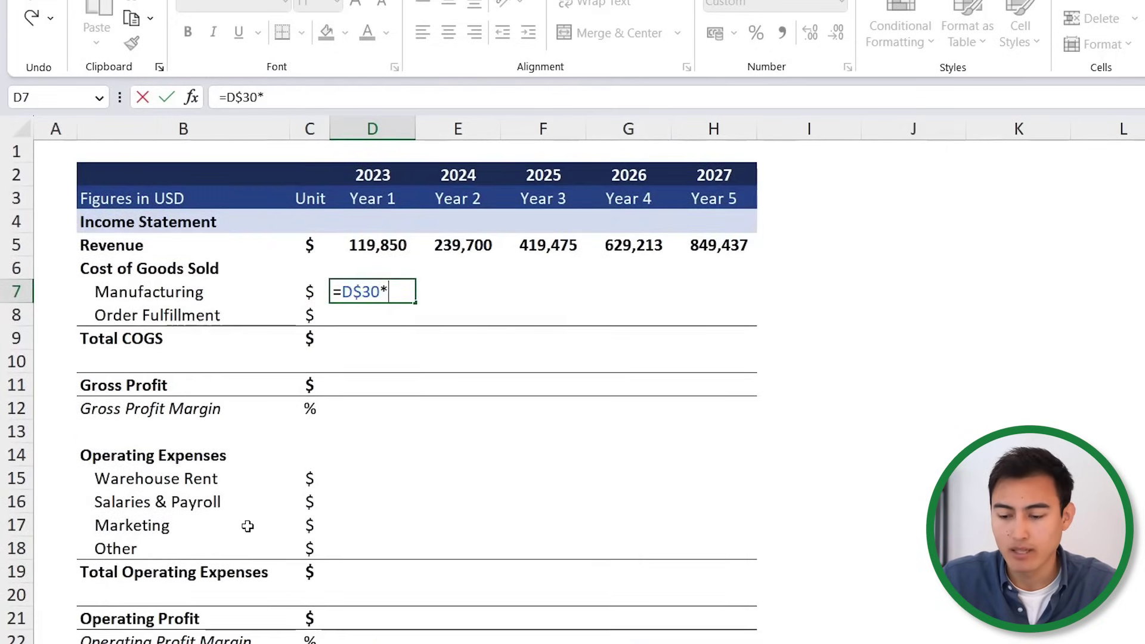
pyautogui.scroll(-6, 246, 525)
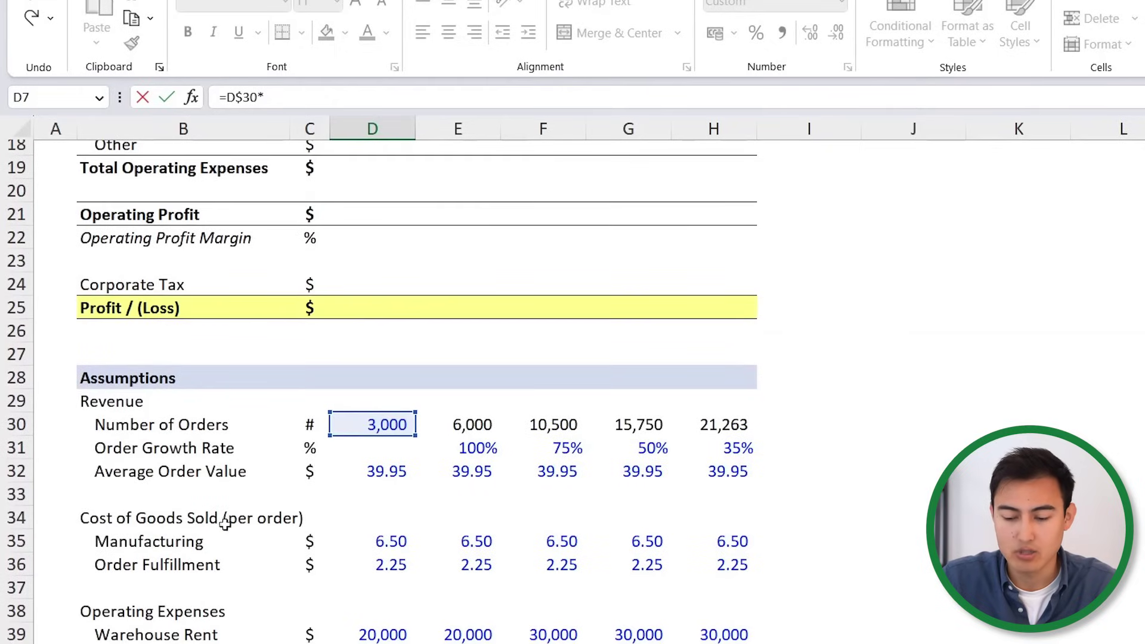
pyautogui.click(384, 547)
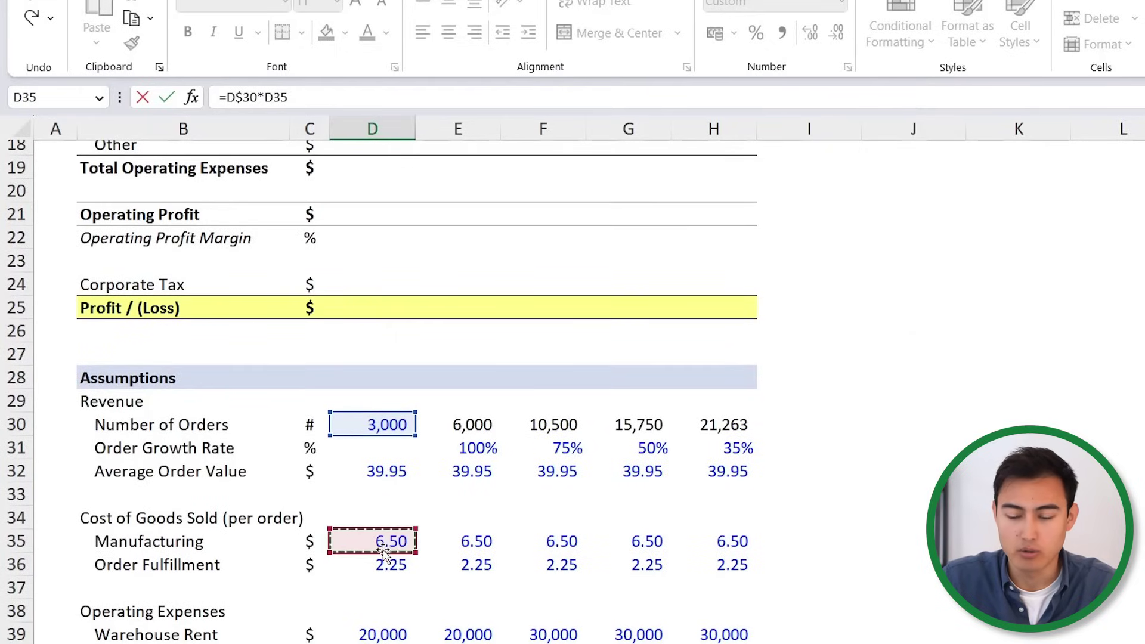
pyautogui.press('Return')
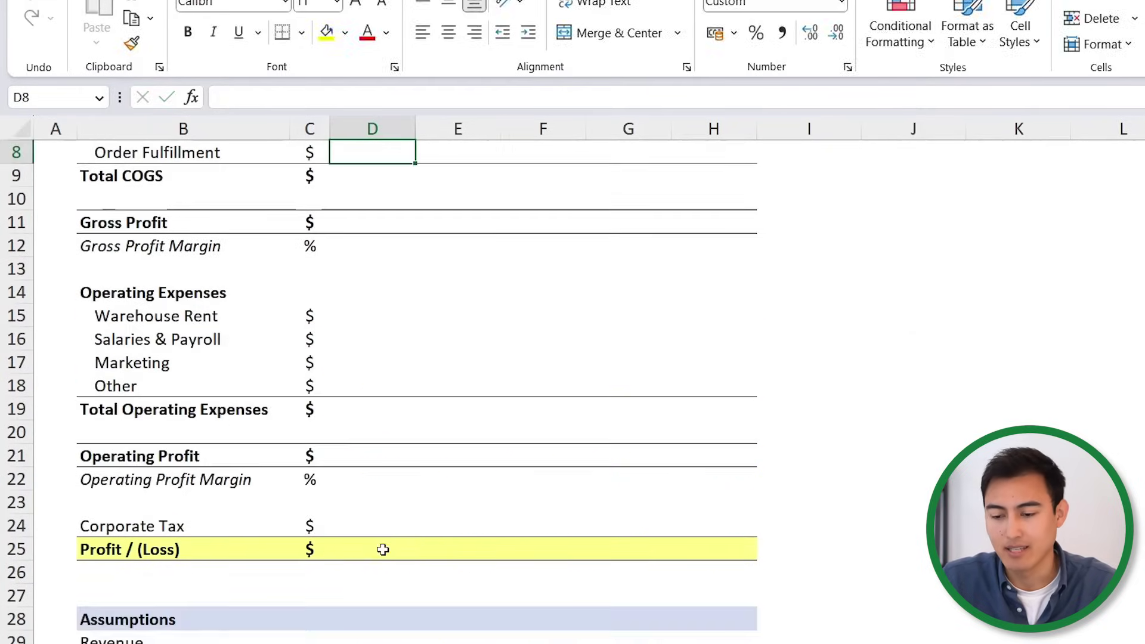
# Fill the Year 1 Manufacturing formula down to Order Fulfillment in D8 and check the cells it references.
pyautogui.press('Up')
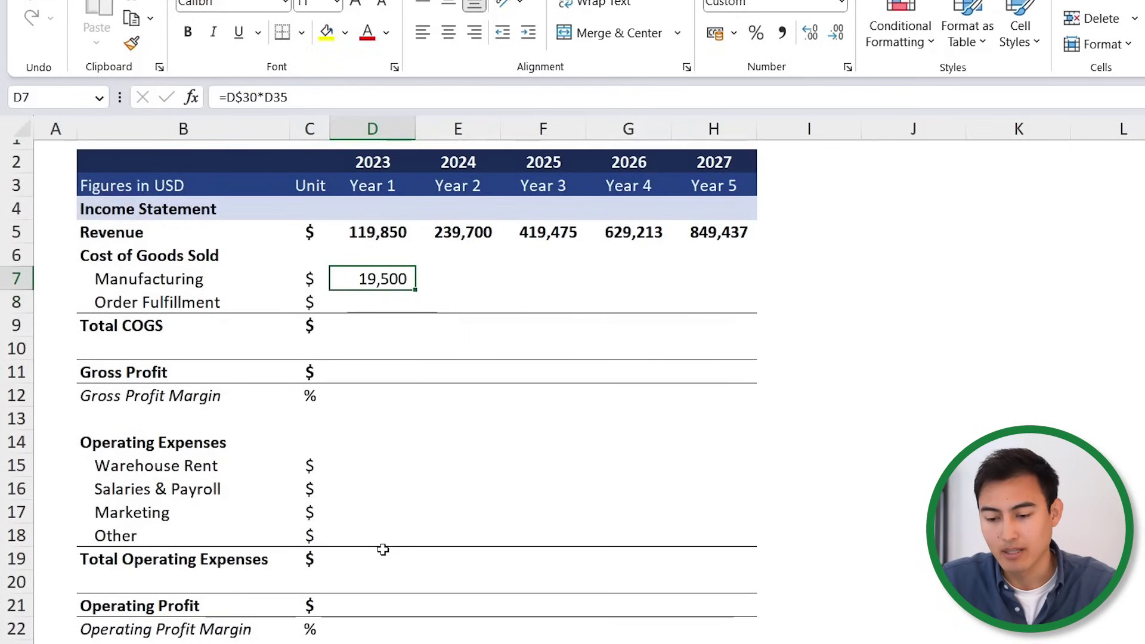
pyautogui.hotkey('shift', 'Down')
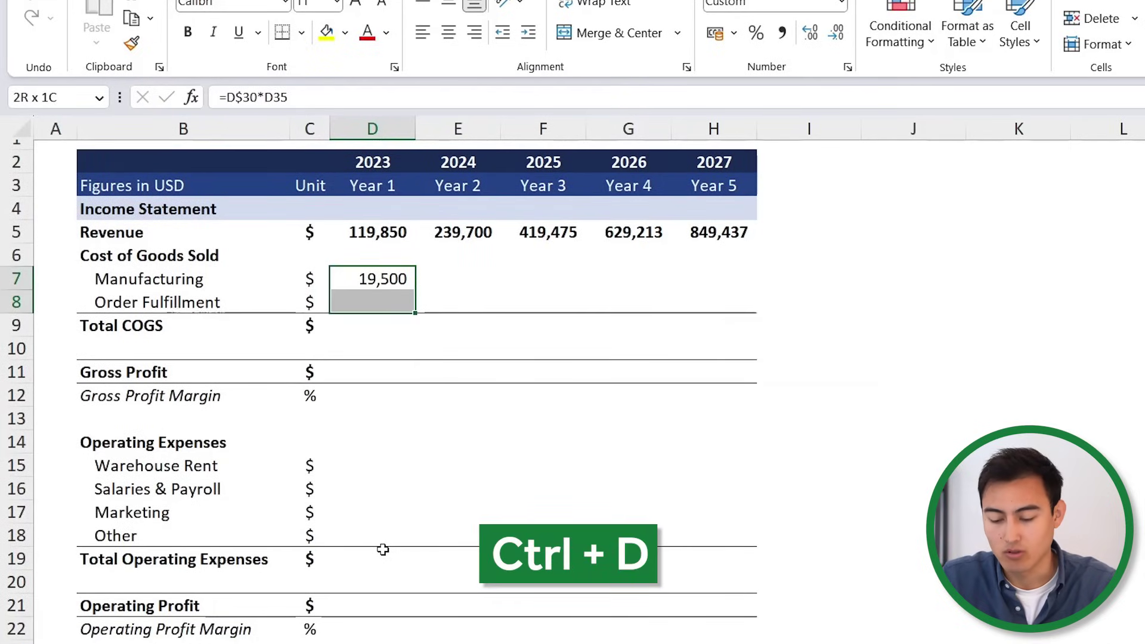
pyautogui.hotkey('ctrl', 'd')
pyautogui.click(395, 310)
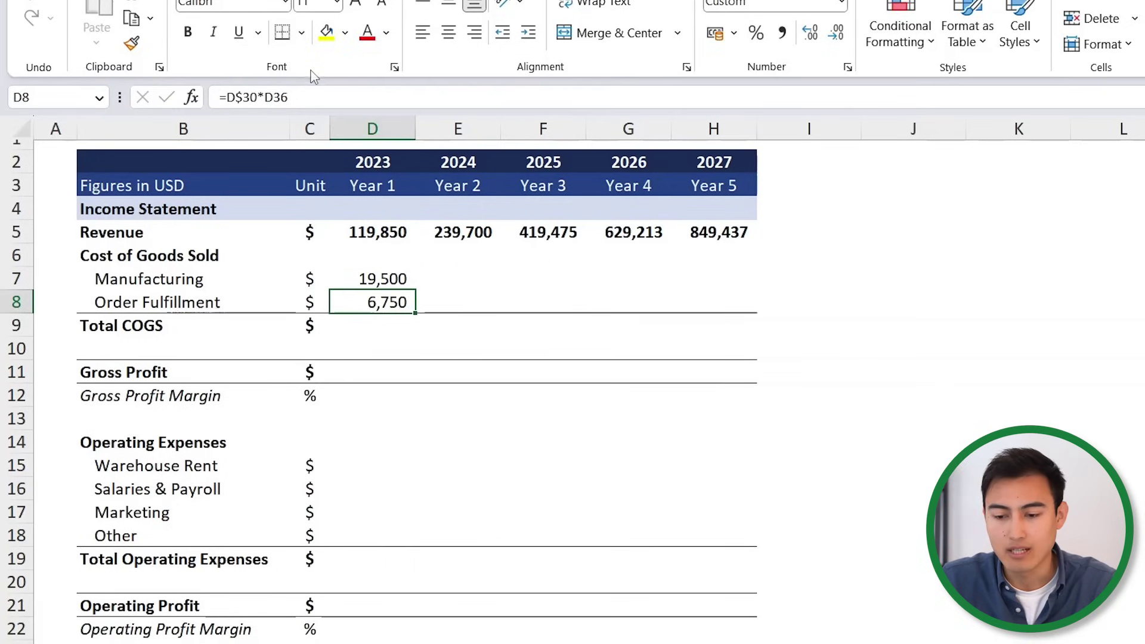
pyautogui.click(305, 92)
pyautogui.scroll(-7, 439, 454)
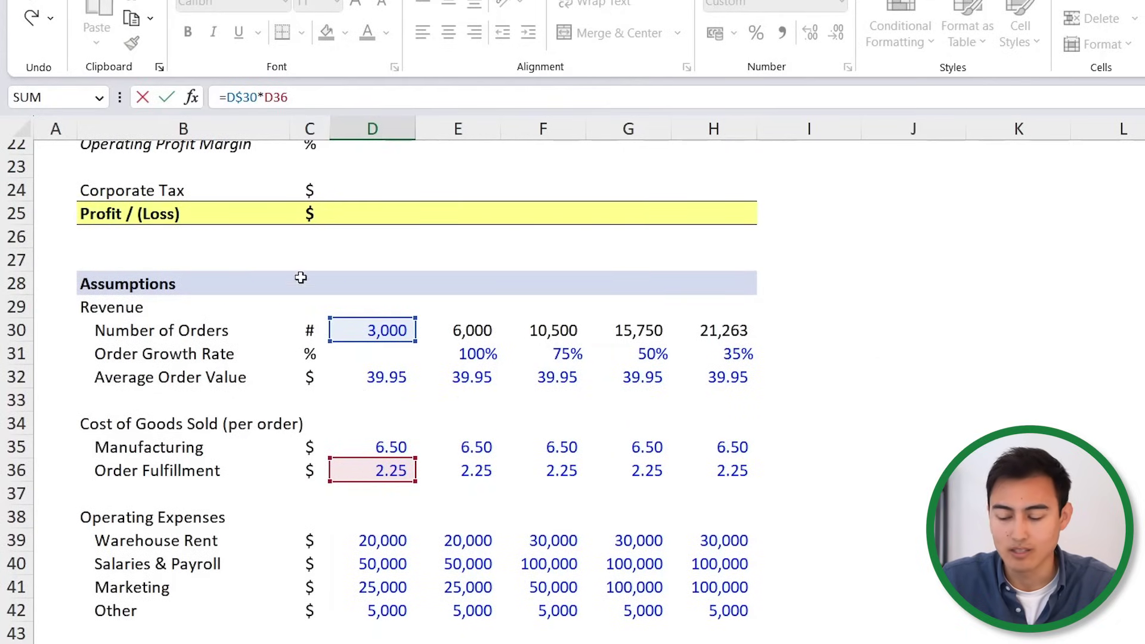
pyautogui.press('Return')
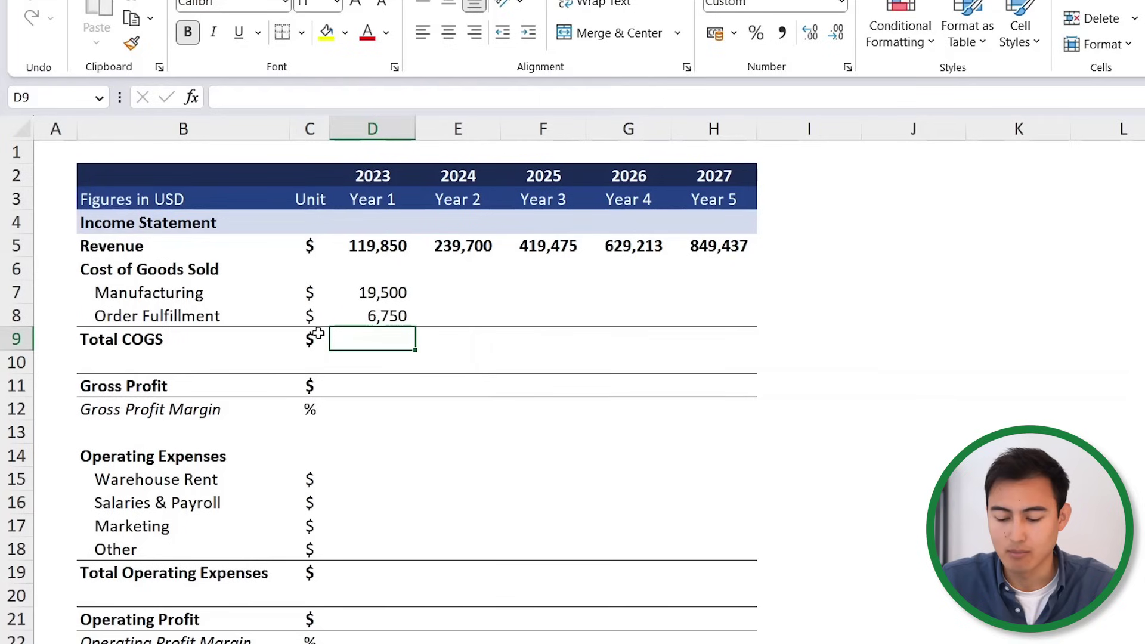
# Total the Year 1 cost of goods sold in D9 with =SUM(D7:D8).
pyautogui.hotkey('alt', '=')
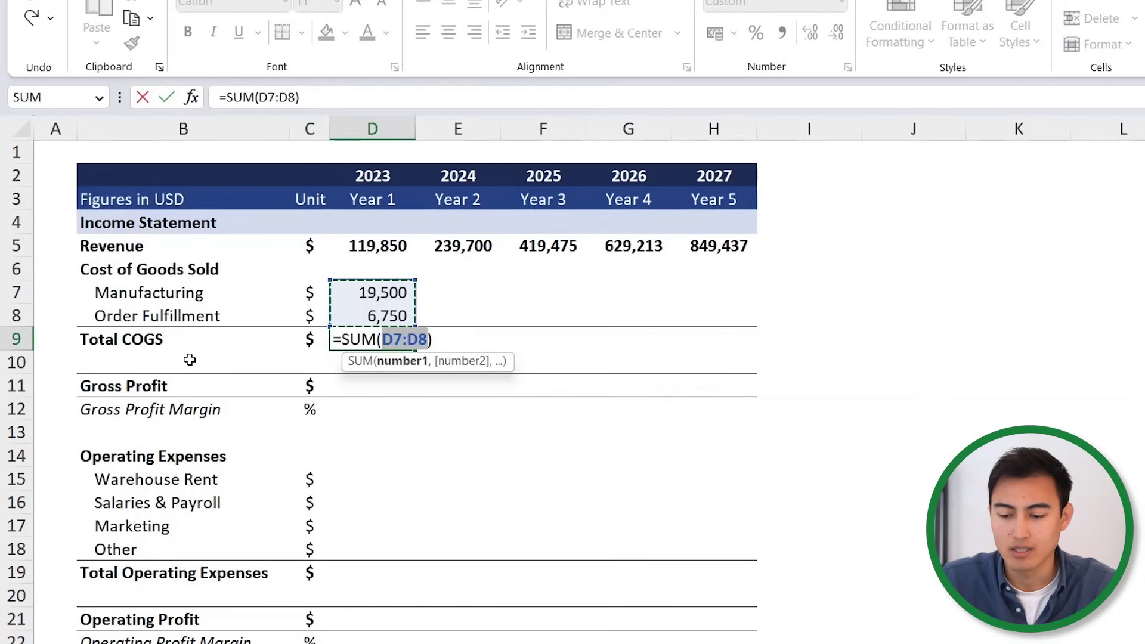
pyautogui.press('Return')
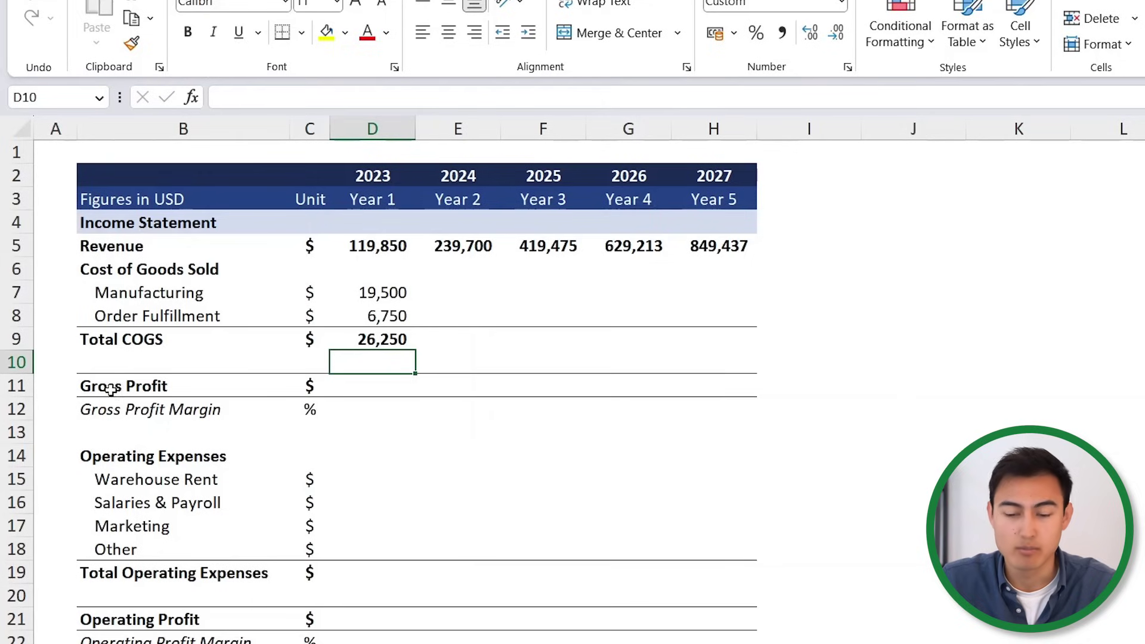
pyautogui.press('Down')
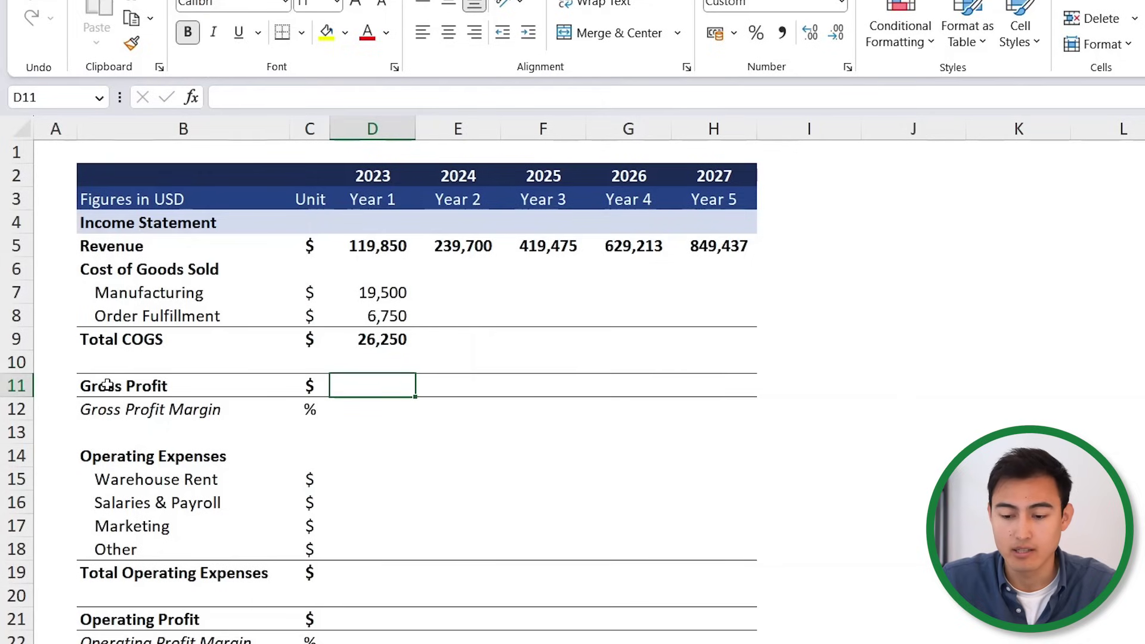
# Calculate Year 1 Gross Profit in D11 as revenue minus total COGS, =D5-D9.
pyautogui.write('=')
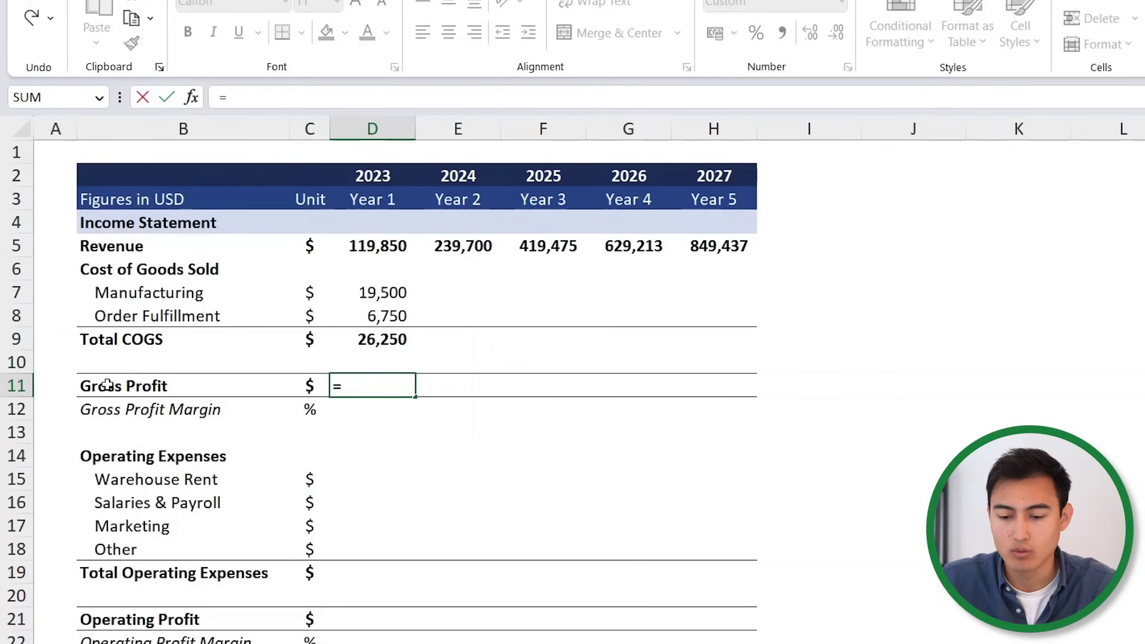
pyautogui.press('Up')
pyautogui.press('Up')
pyautogui.press('Up')
pyautogui.press('Up')
pyautogui.press('Up')
pyautogui.press('Up')
pyautogui.write('-')
pyautogui.press('Up')
pyautogui.press('Up')
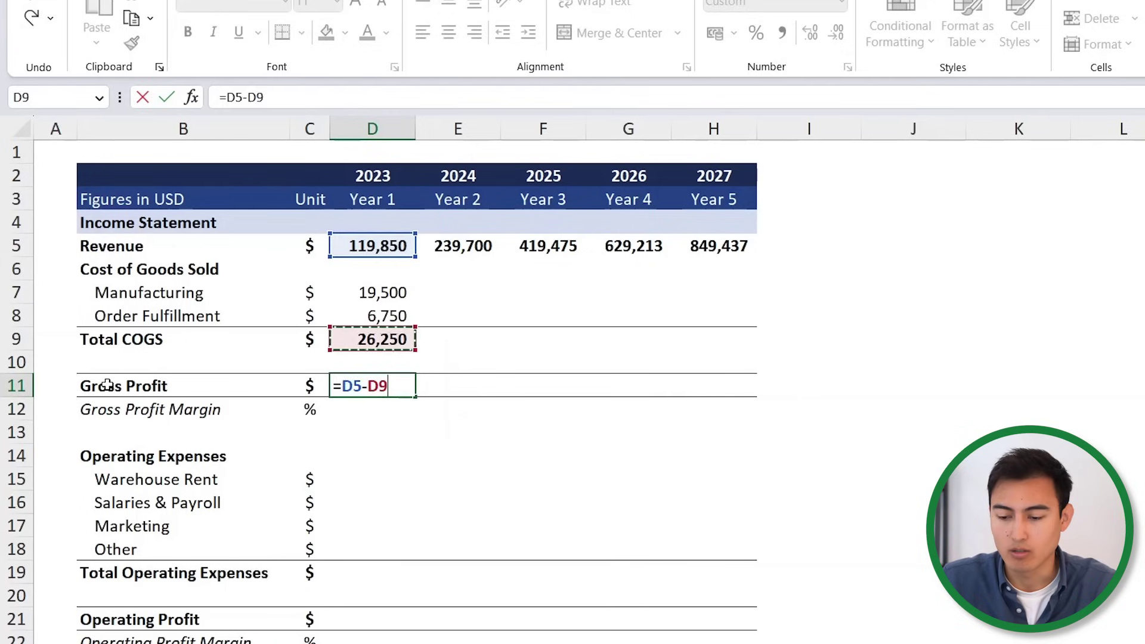
pyautogui.press('Return')
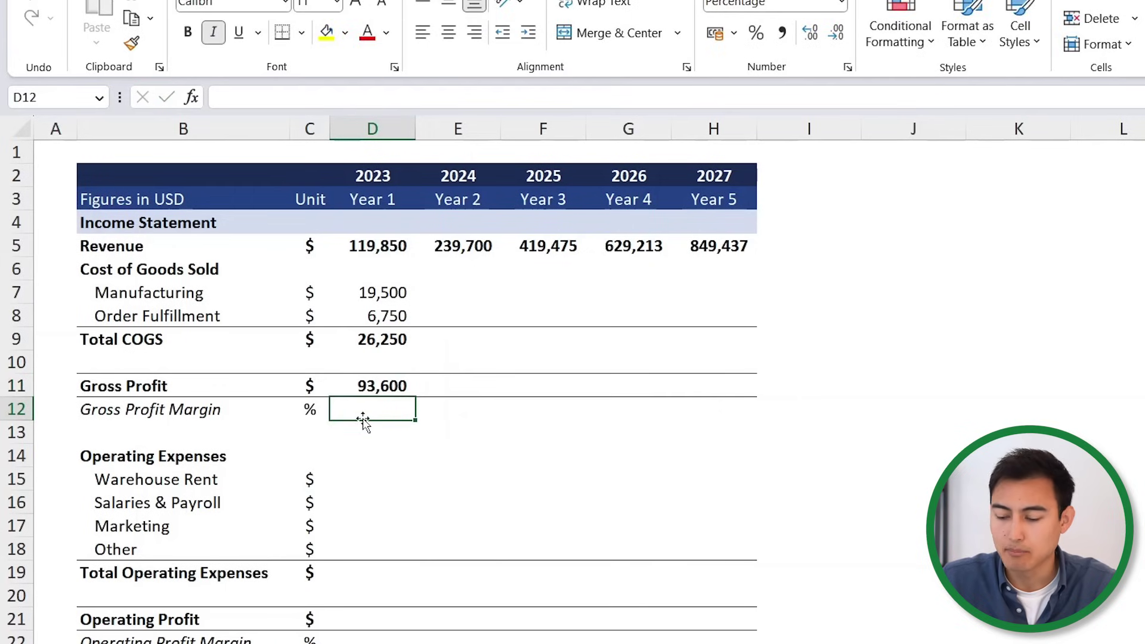
# Calculate the Year 1 Gross Profit Margin in D12 as gross profit divided by revenue, =D11/D5.
pyautogui.write('=')
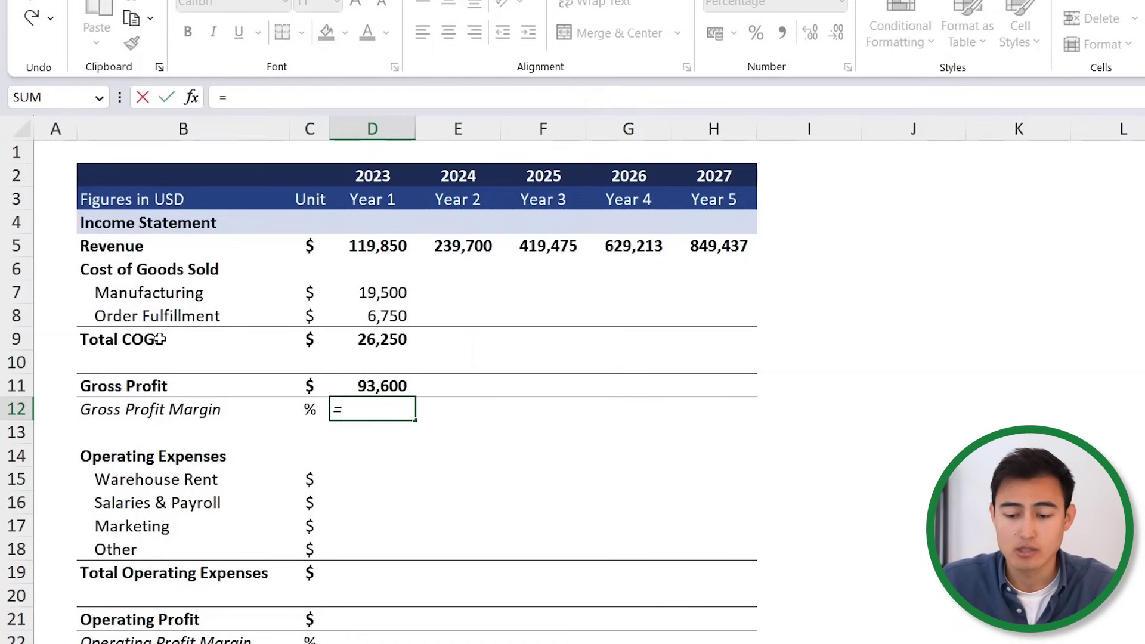
pyautogui.press('Up')
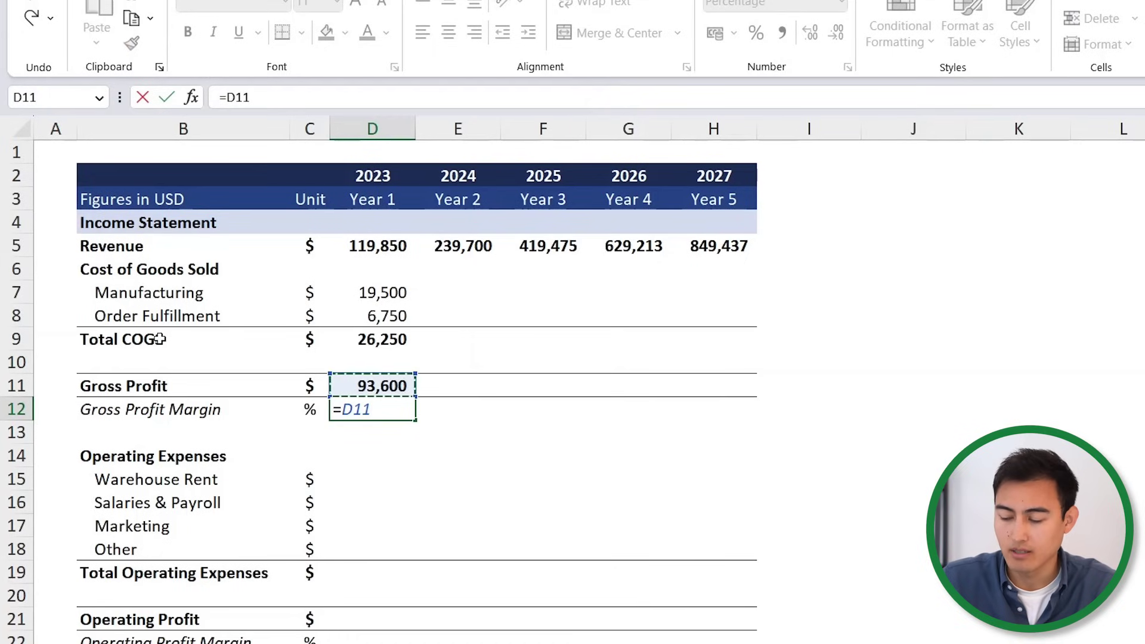
pyautogui.write('/')
pyautogui.press('Up')
pyautogui.press('Up')
pyautogui.press('Up')
pyautogui.press('Up')
pyautogui.press('Up')
pyautogui.press('Up')
pyautogui.press('Up')
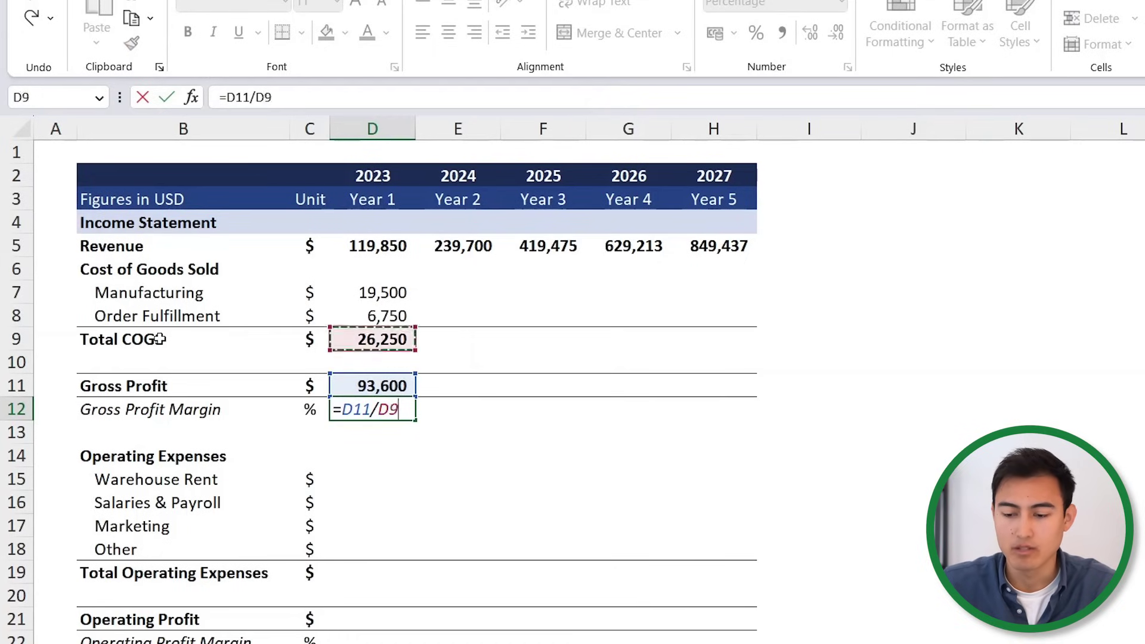
pyautogui.press('Return')
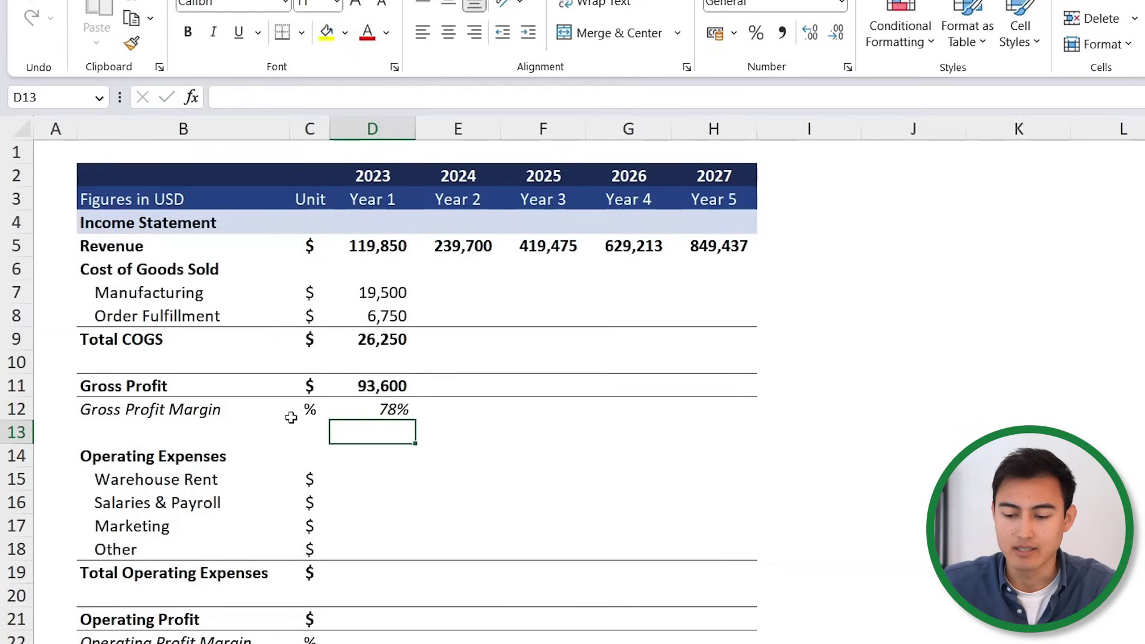
# Fill the Year 1 formulas from Manufacturing through Gross Profit Margin across to Year 5, covering D7:H12.
pyautogui.press('Up')
pyautogui.hotkey('shift', 'Up')
pyautogui.hotkey('shift', 'Up')
pyautogui.hotkey('shift', 'Up')
pyautogui.hotkey('shift', 'Up')
pyautogui.hotkey('shift', 'Up')
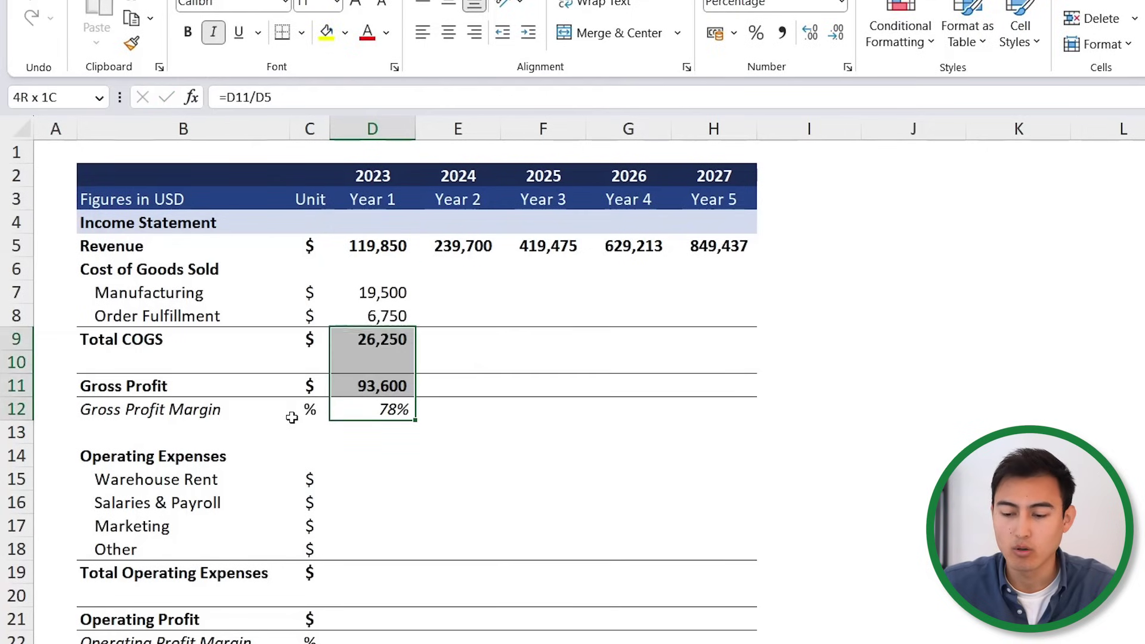
pyautogui.hotkey('shift', 'Right')
pyautogui.hotkey('shift', 'Right')
pyautogui.hotkey('shift', 'Right')
pyautogui.hotkey('shift', 'Right')
pyautogui.hotkey('shift', 'Right')
pyautogui.hotkey('shift', 'Left')
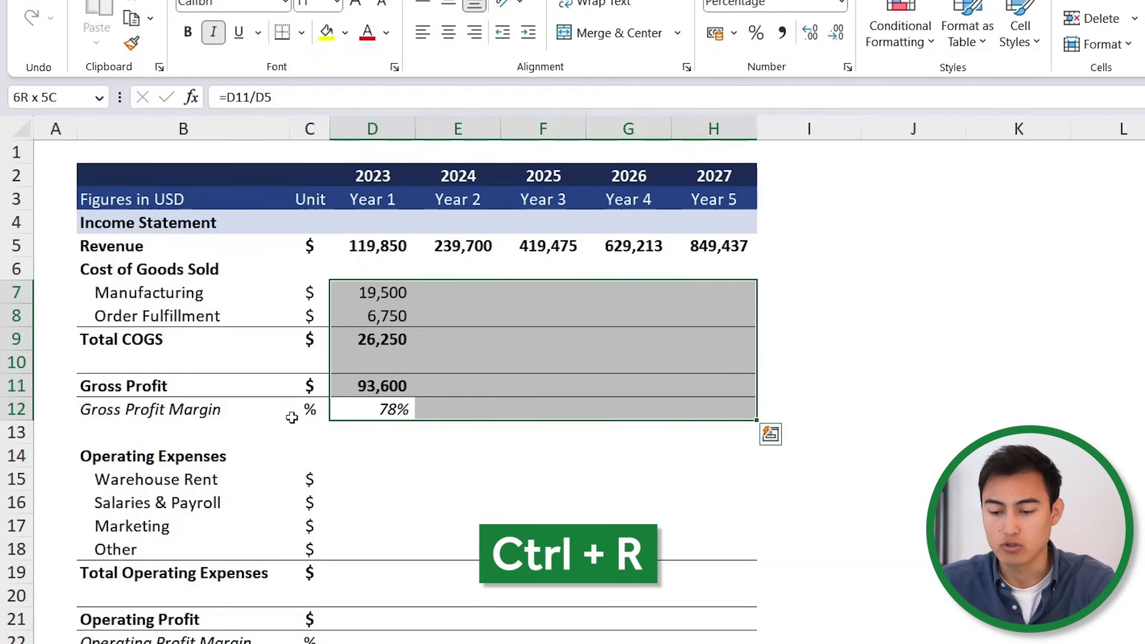
pyautogui.hotkey('ctrl', 'r')
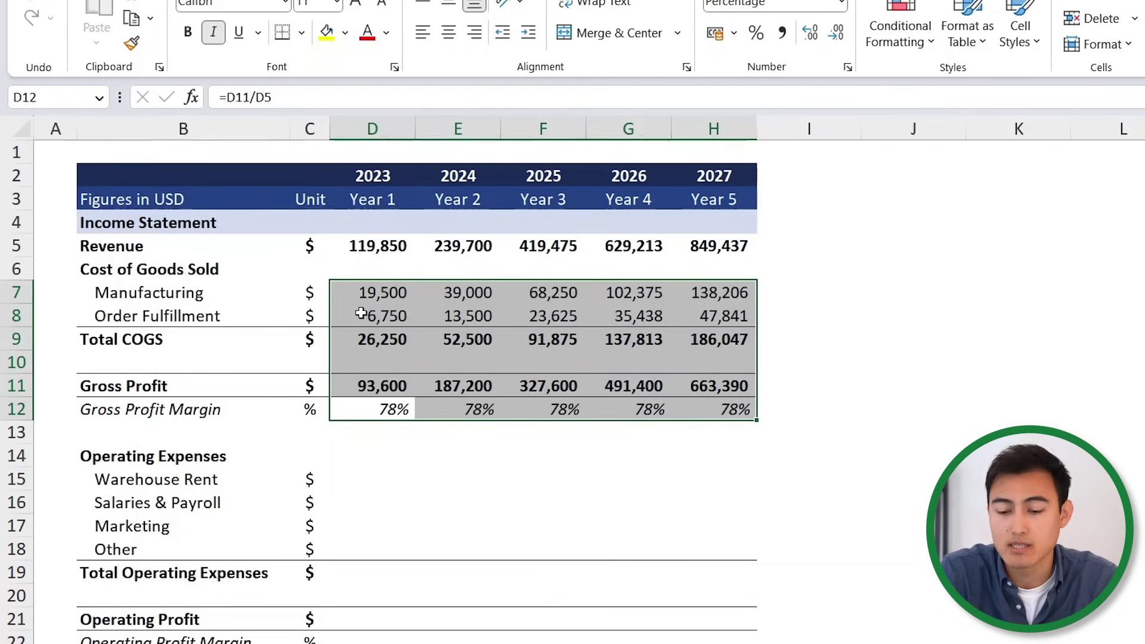
# Link Year 1 Warehouse Rent in D15 to its operating expense assumption, =D39.
pyautogui.scroll(-4, 334, 307)
pyautogui.click(384, 231)
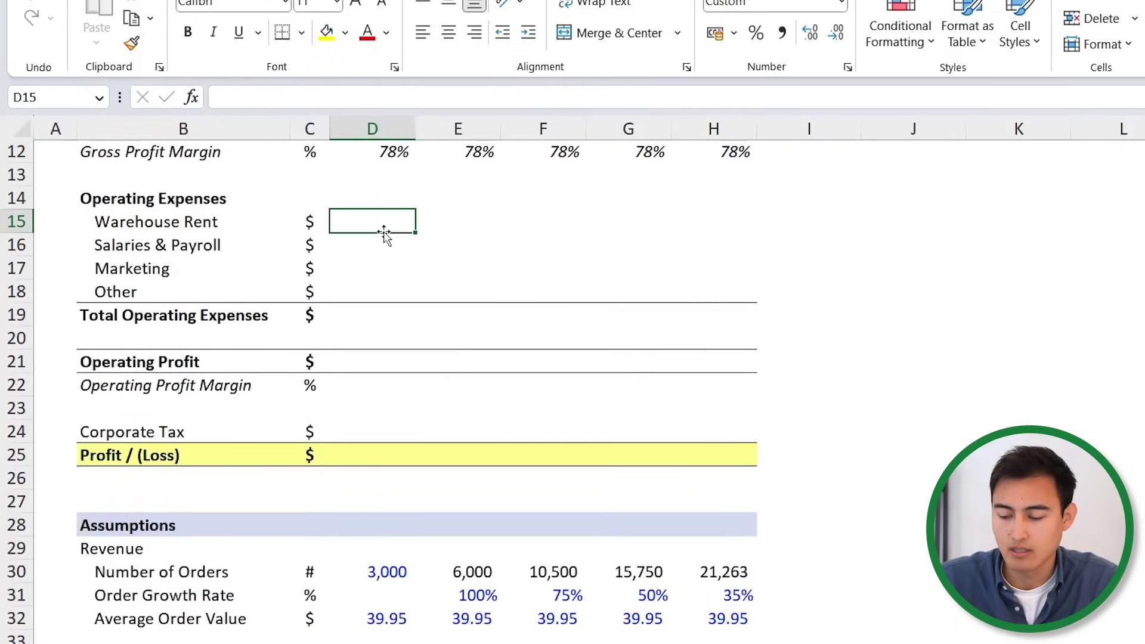
pyautogui.write('=')
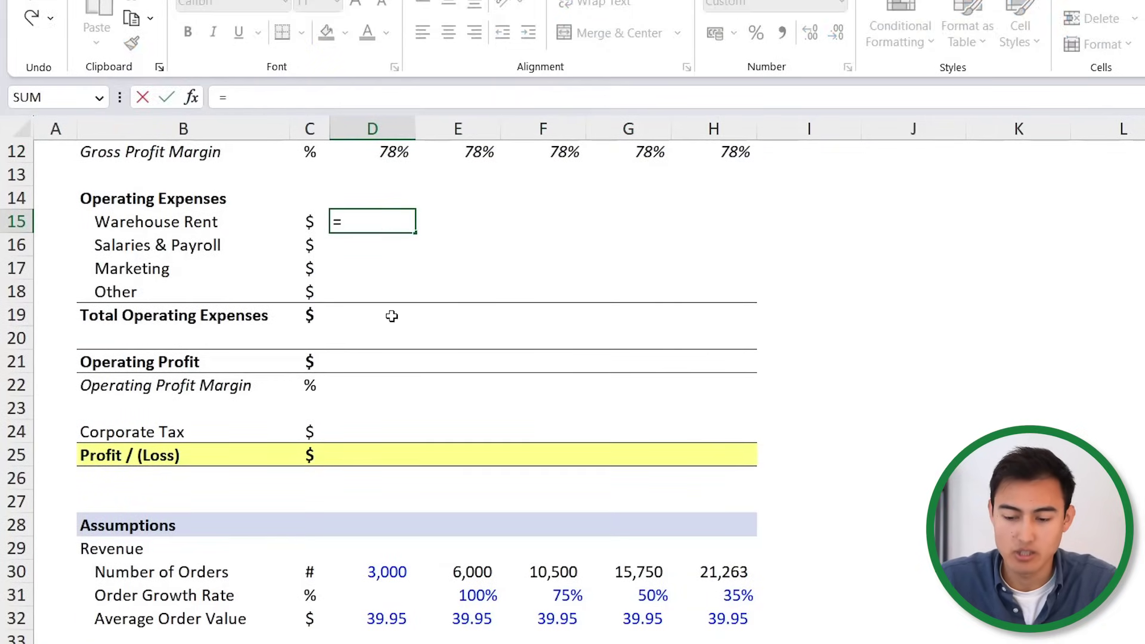
pyautogui.scroll(-4, 391, 317)
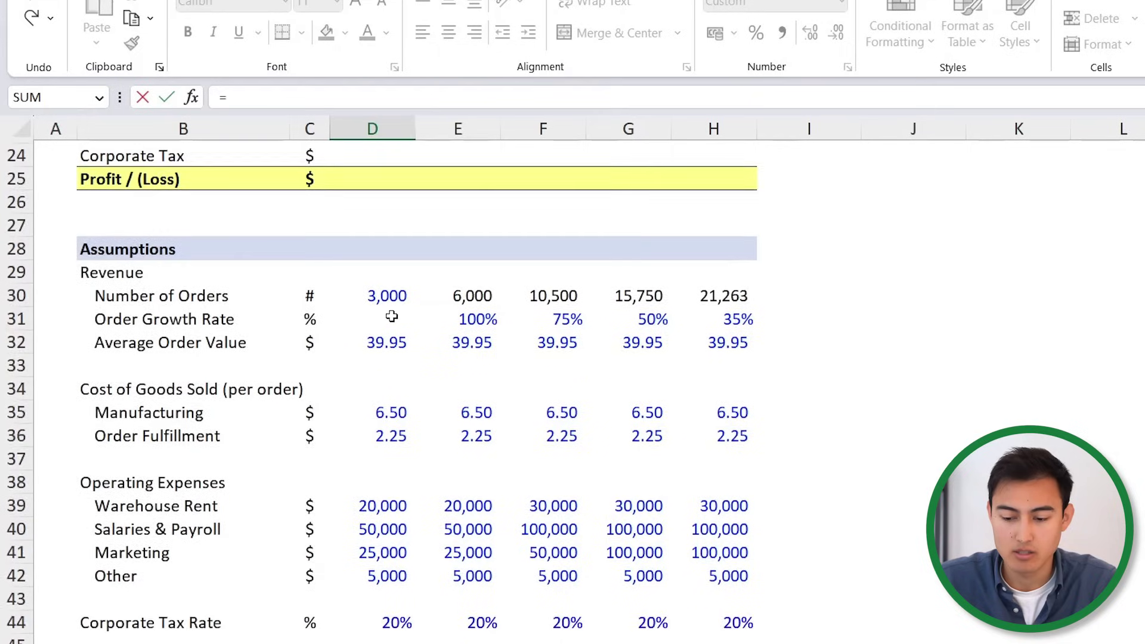
pyautogui.click(370, 508)
pyautogui.press('Return')
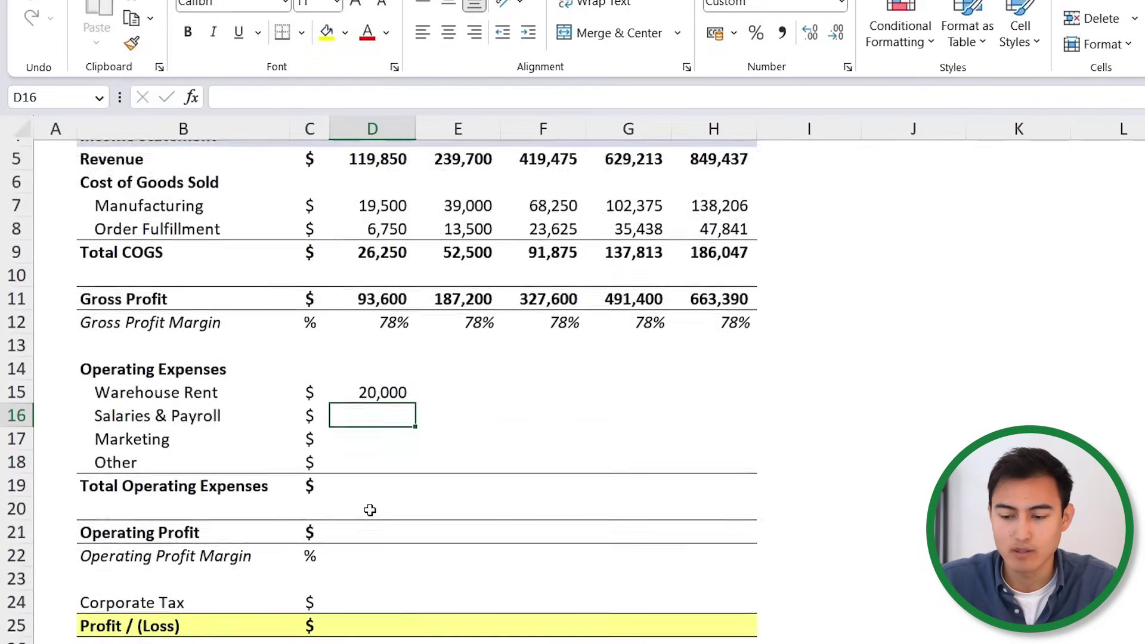
# Fill the Year 1 Warehouse Rent formula down through Salaries & Payroll, Marketing and Other, to D18.
pyautogui.press('Up')
pyautogui.hotkey('shift', 'Down')
pyautogui.hotkey('shift', 'Down')
pyautogui.hotkey('shift', 'Down')
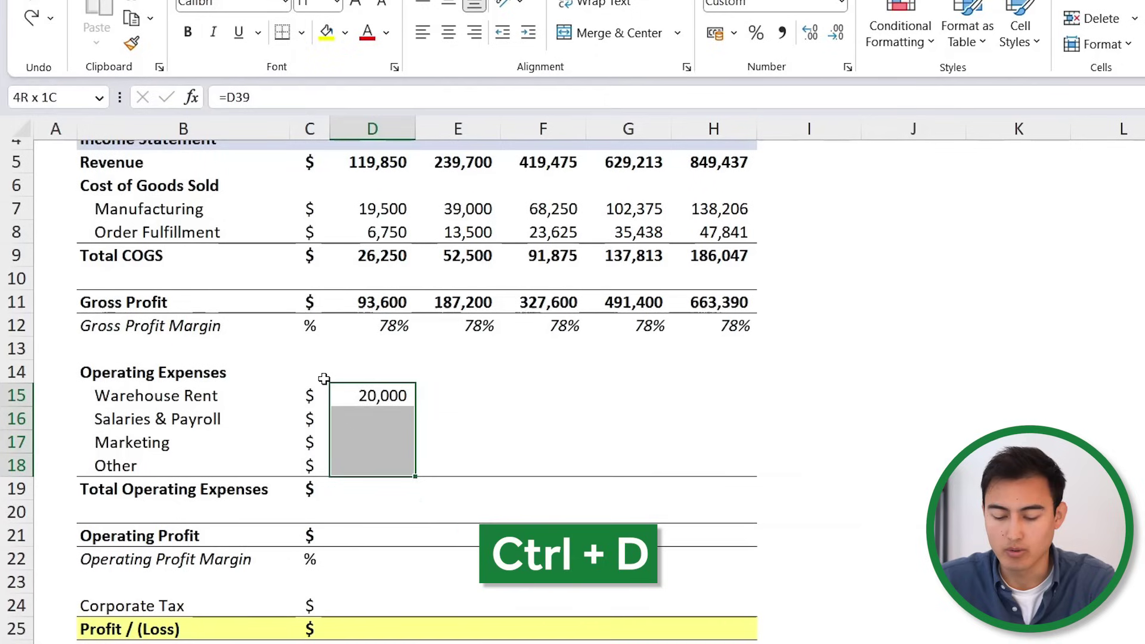
pyautogui.hotkey('ctrl', 'd')
# Total the Year 1 operating expenses in D19 with =SUM(D15:D18).
pyautogui.click(364, 493)
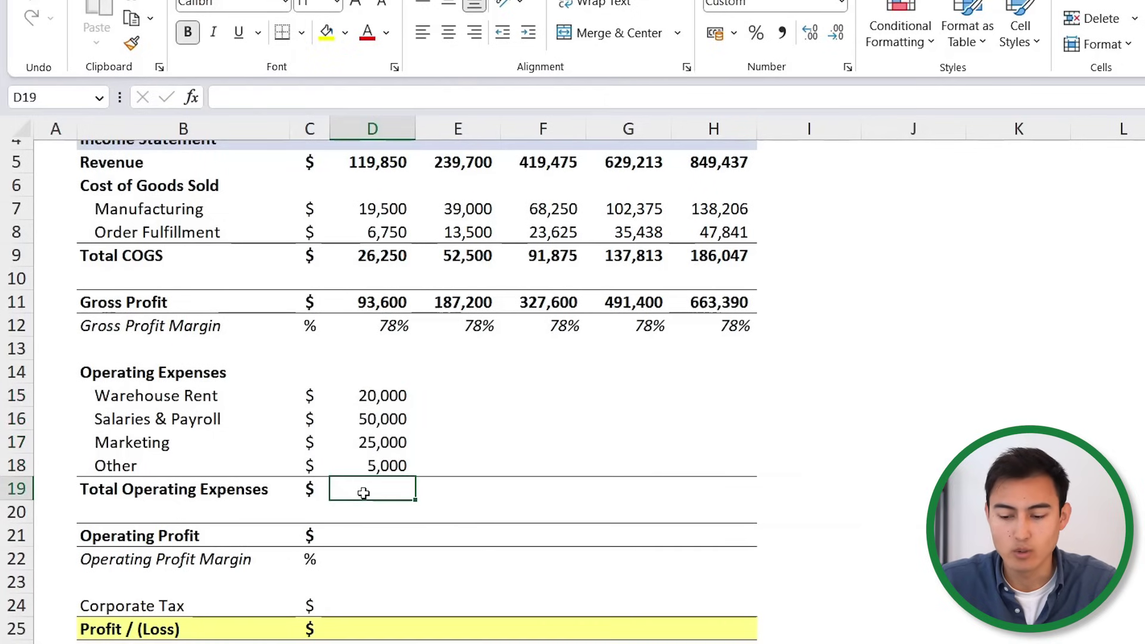
pyautogui.hotkey('alt', '=')
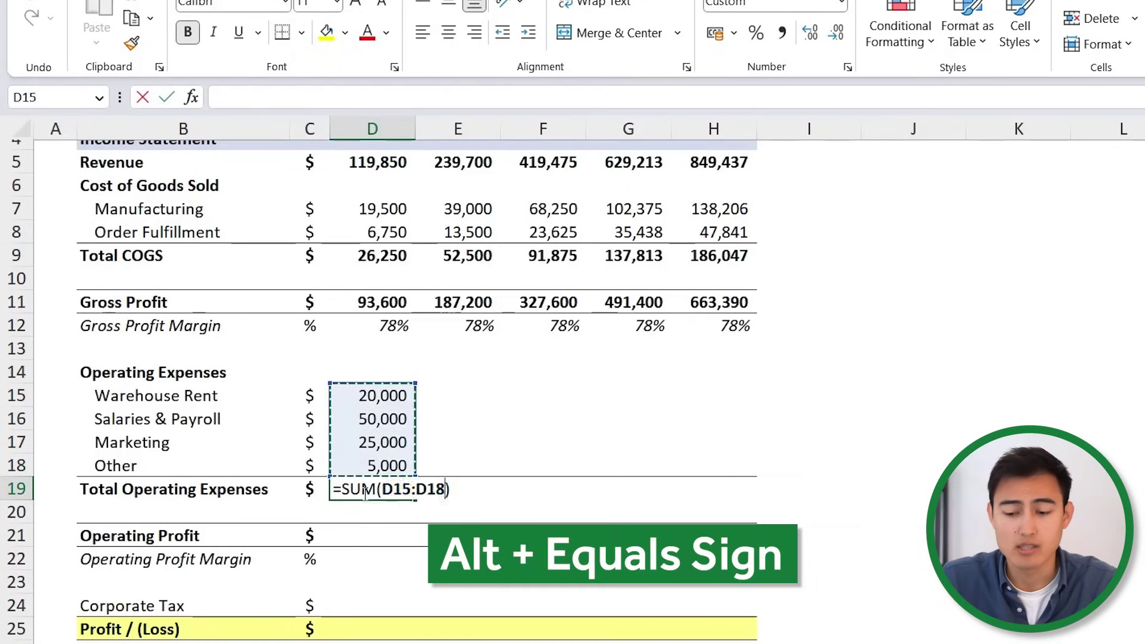
pyautogui.press('Return')
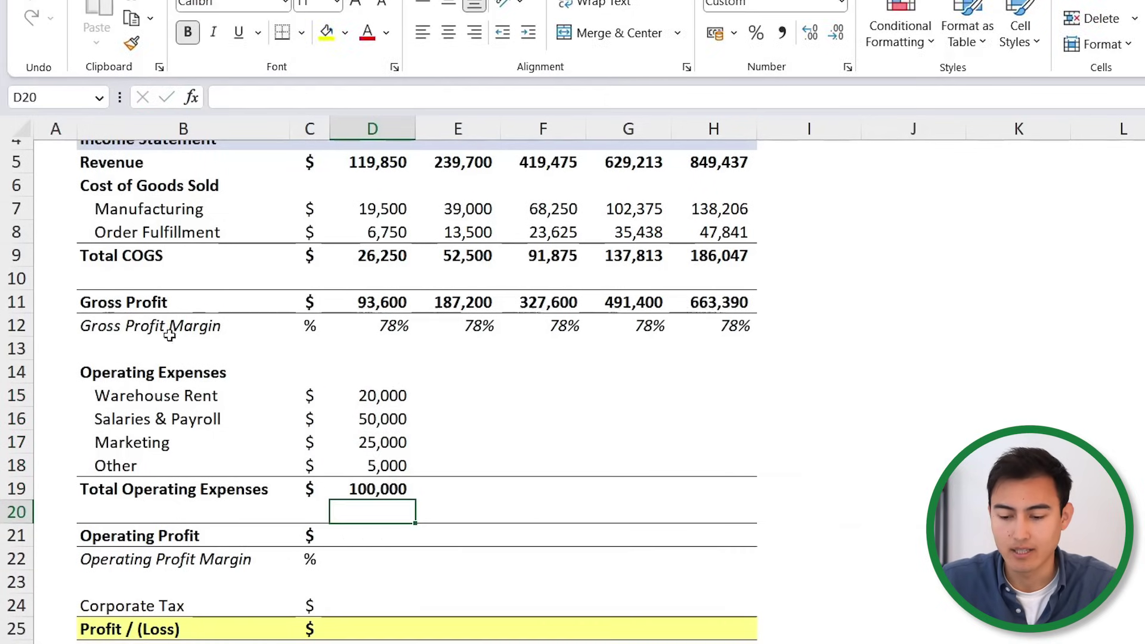
# Calculate Year 1 Operating Profit in D21 as revenue minus COGS and operating expenses, =D5-D9-D19, and check its cell references.
pyautogui.scroll(-1, 324, 384)
pyautogui.scroll(1, 322, 381)
pyautogui.click(349, 500)
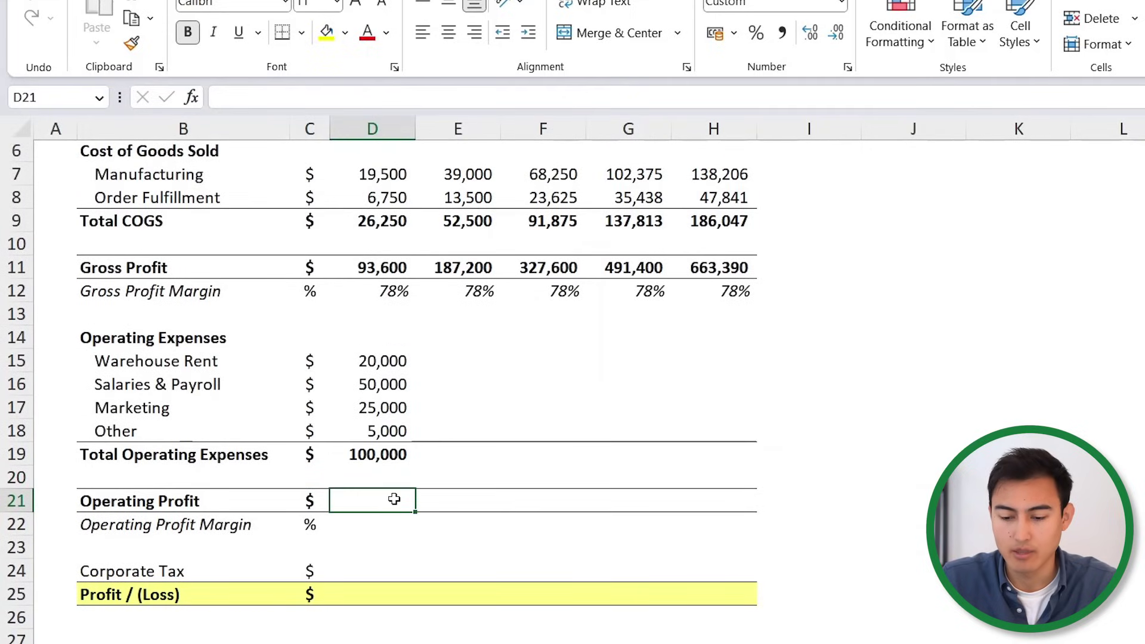
pyautogui.write('=')
pyautogui.scroll(2, 395, 500)
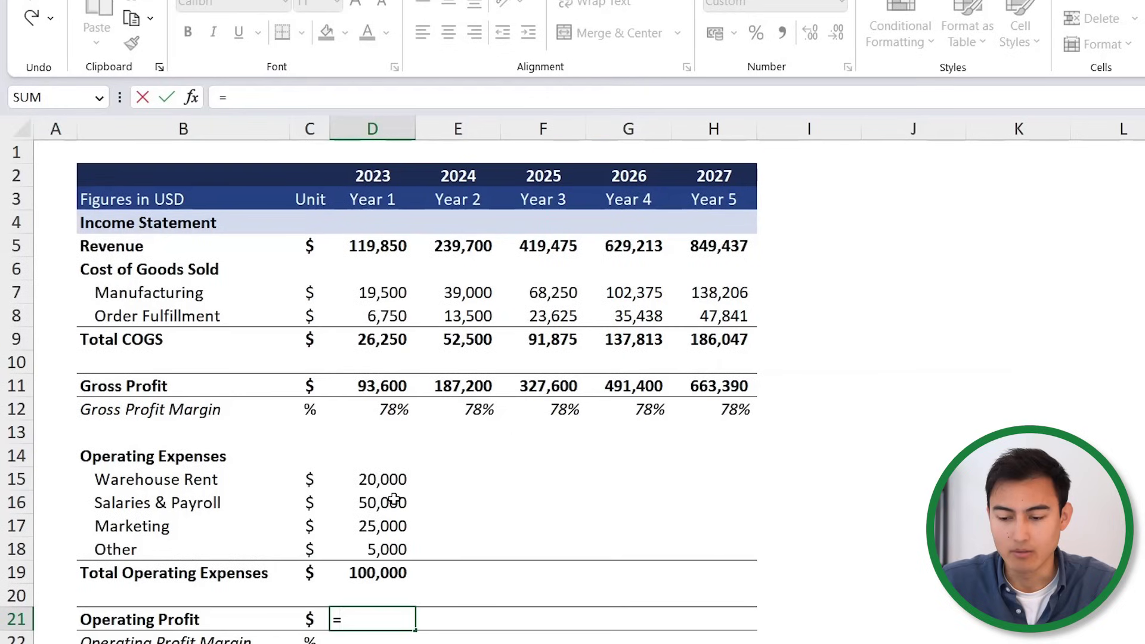
pyautogui.click(374, 246)
pyautogui.write('-')
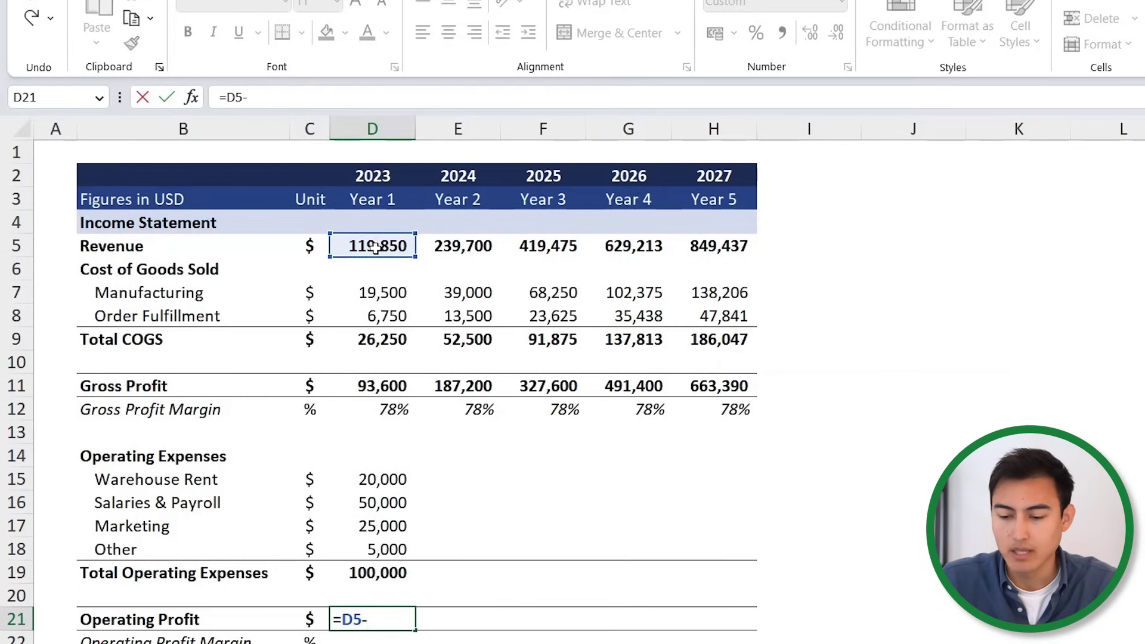
pyautogui.click(368, 336)
pyautogui.write('-')
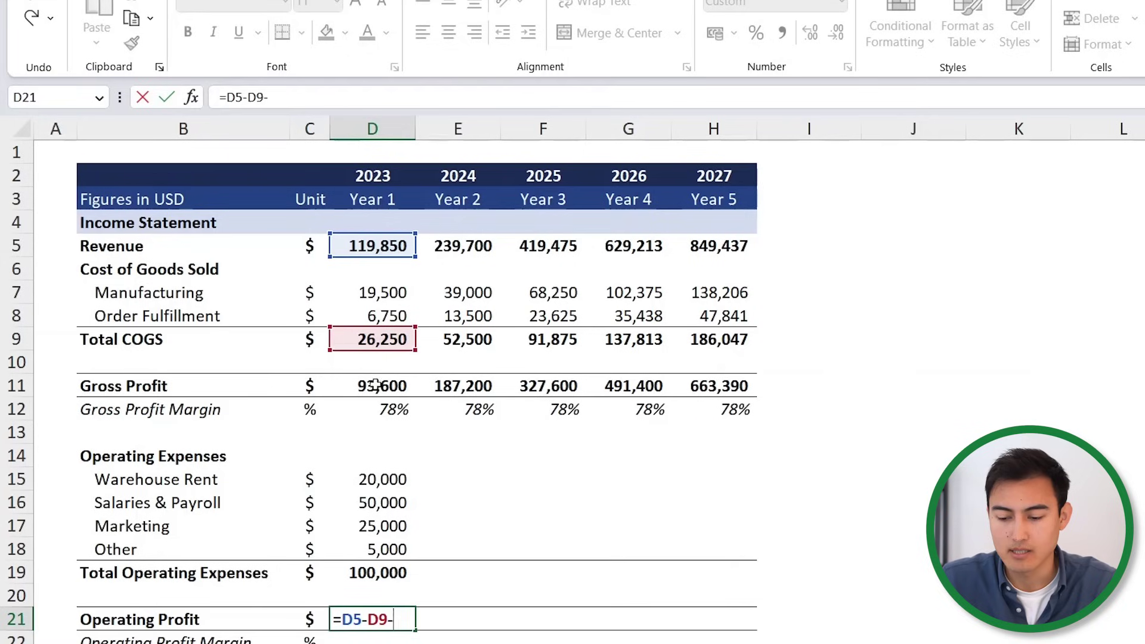
pyautogui.click(398, 573)
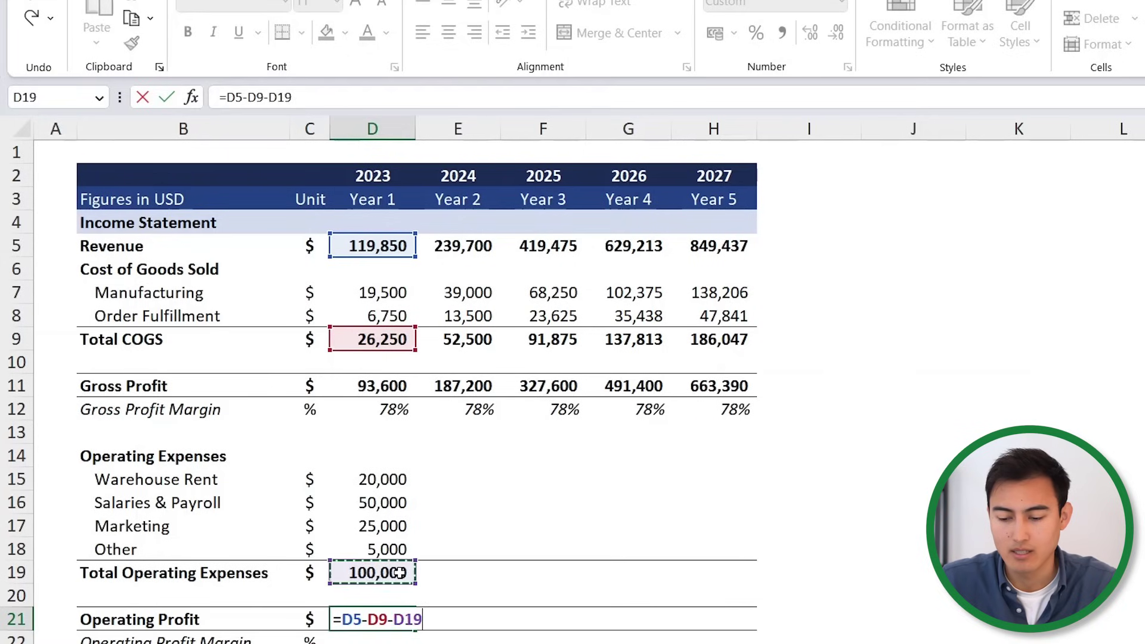
pyautogui.press('Return')
pyautogui.press('Up')
pyautogui.click(352, 94)
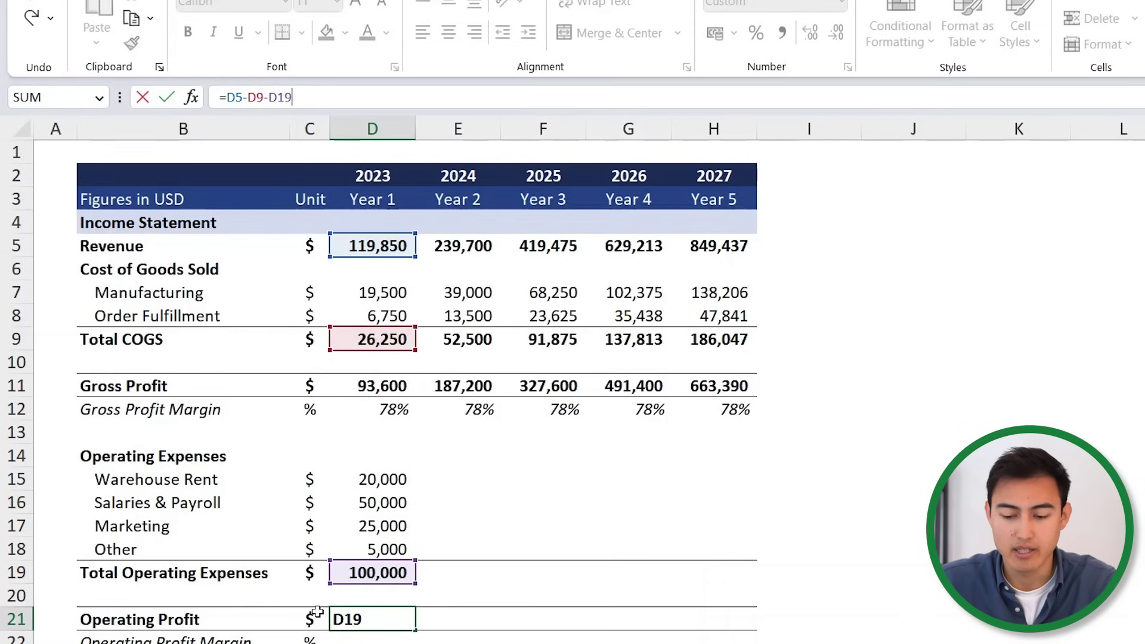
pyautogui.press('Escape')
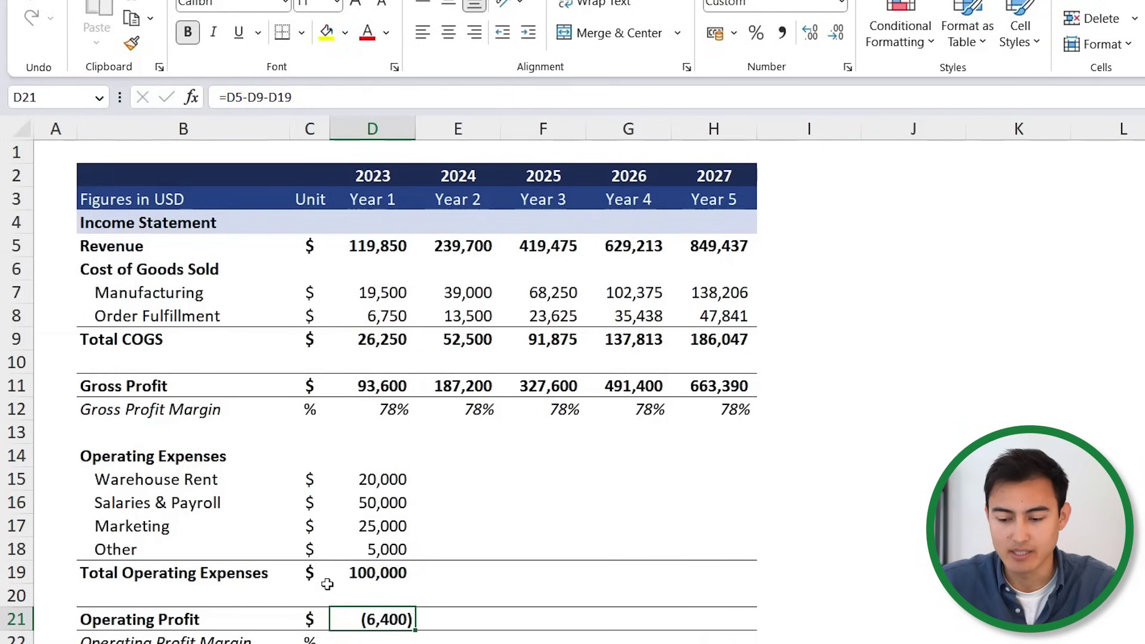
# Calculate the Year 1 Operating Profit Margin in D22 as operating profit divided by revenue, =D21/D5.
pyautogui.press('Return')
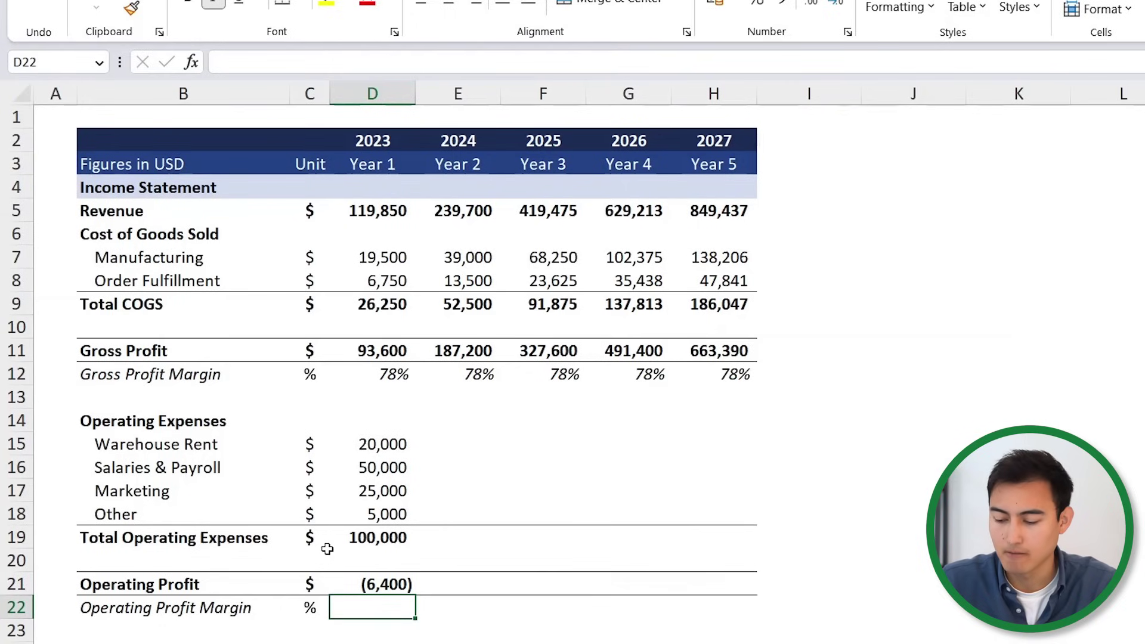
pyautogui.write('=')
pyautogui.press('Up')
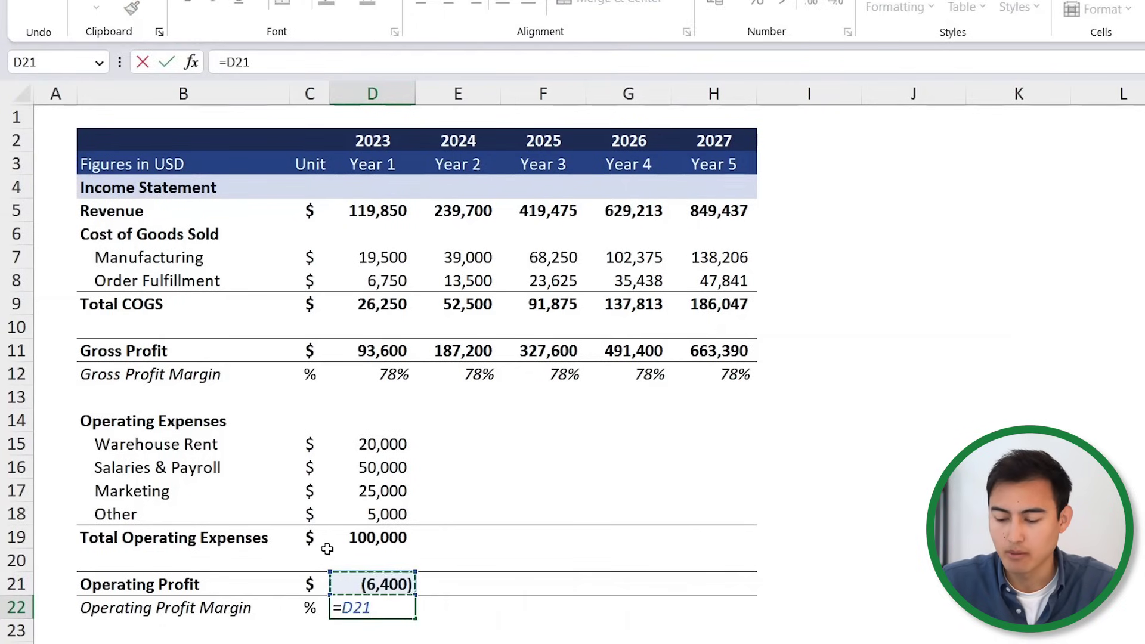
pyautogui.write('/')
pyautogui.press('Up')
pyautogui.press('Up')
pyautogui.press('Up')
pyautogui.press('Up')
pyautogui.press('Up')
pyautogui.press('Up')
pyautogui.press('Up')
pyautogui.press('Up')
pyautogui.press('Up')
pyautogui.press('Up')
pyautogui.press('Up')
pyautogui.press('Up')
pyautogui.press('Up')
pyautogui.press('Up')
pyautogui.press('Up')
pyautogui.press('Up')
pyautogui.press('Up')
pyautogui.press('Return')
# Fill the Year 1 formulas from Warehouse Rent through Operating Profit Margin across to Year 5, covering D15:H22.
pyautogui.press('Up')
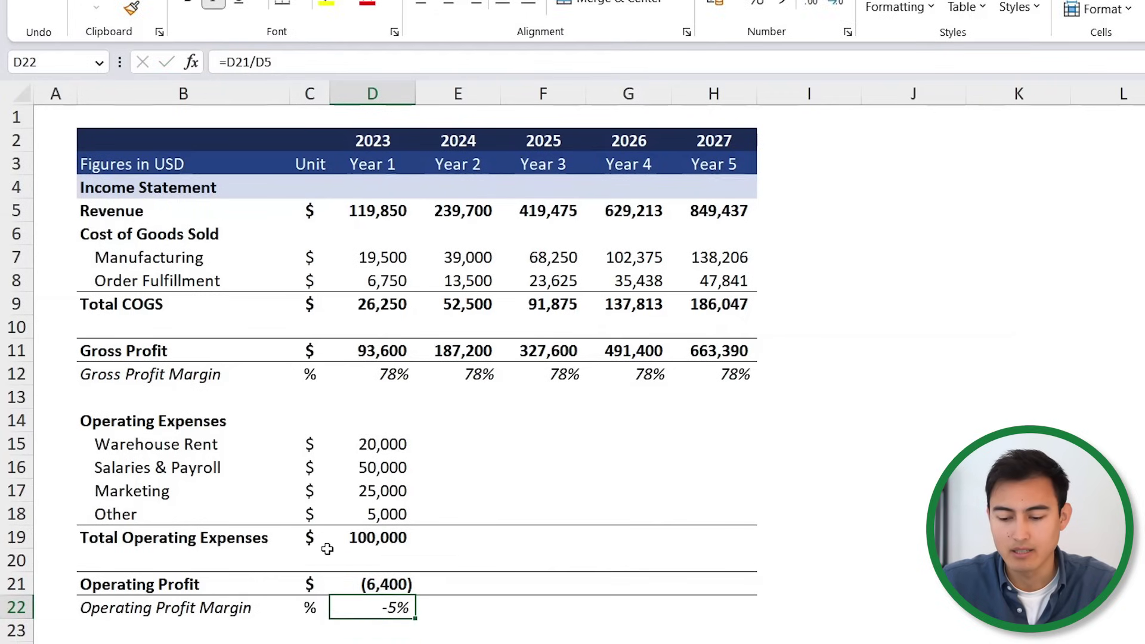
pyautogui.hotkey('shift', 'Up')
pyautogui.hotkey('shift', 'Up')
pyautogui.hotkey('shift', 'Up')
pyautogui.hotkey('shift', 'Up')
pyautogui.hotkey('shift', 'Up')
pyautogui.hotkey('shift', 'Up')
pyautogui.hotkey('shift', 'Up')
pyautogui.hotkey('shift', 'Right')
pyautogui.hotkey('shift', 'Right')
pyautogui.hotkey('shift', 'Right')
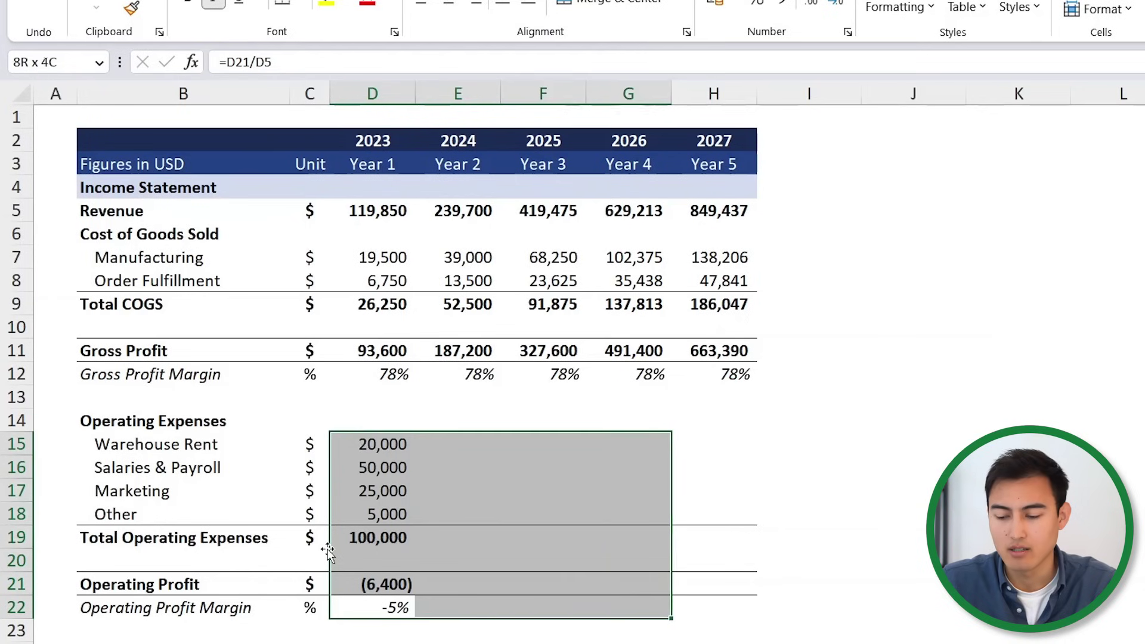
pyautogui.hotkey('shift', 'Right')
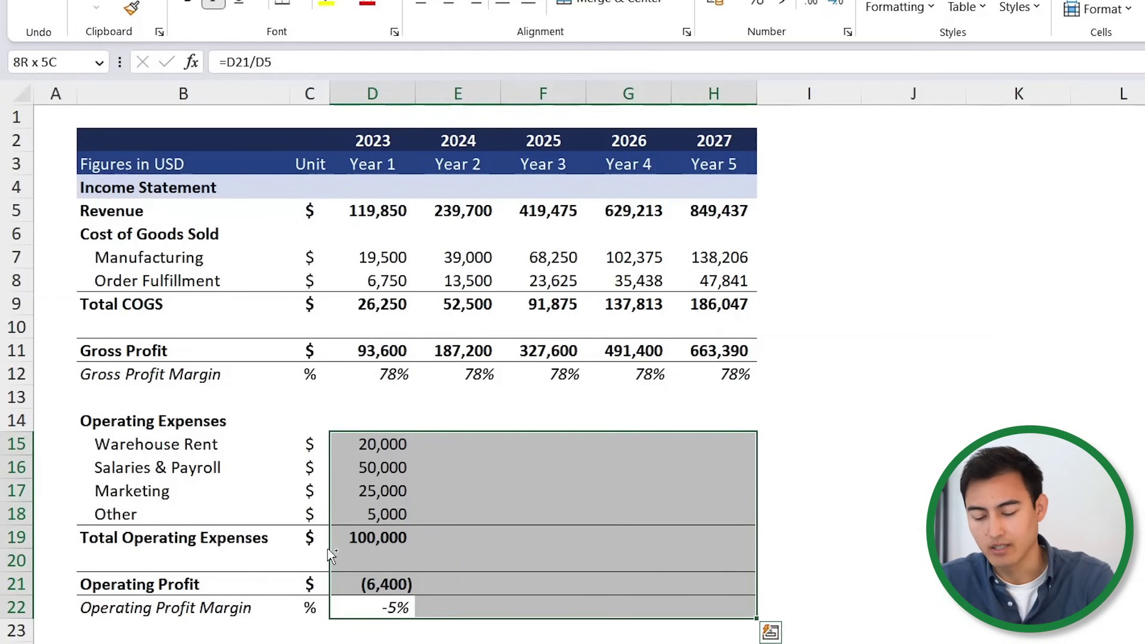
pyautogui.hotkey('ctrl', 'r')
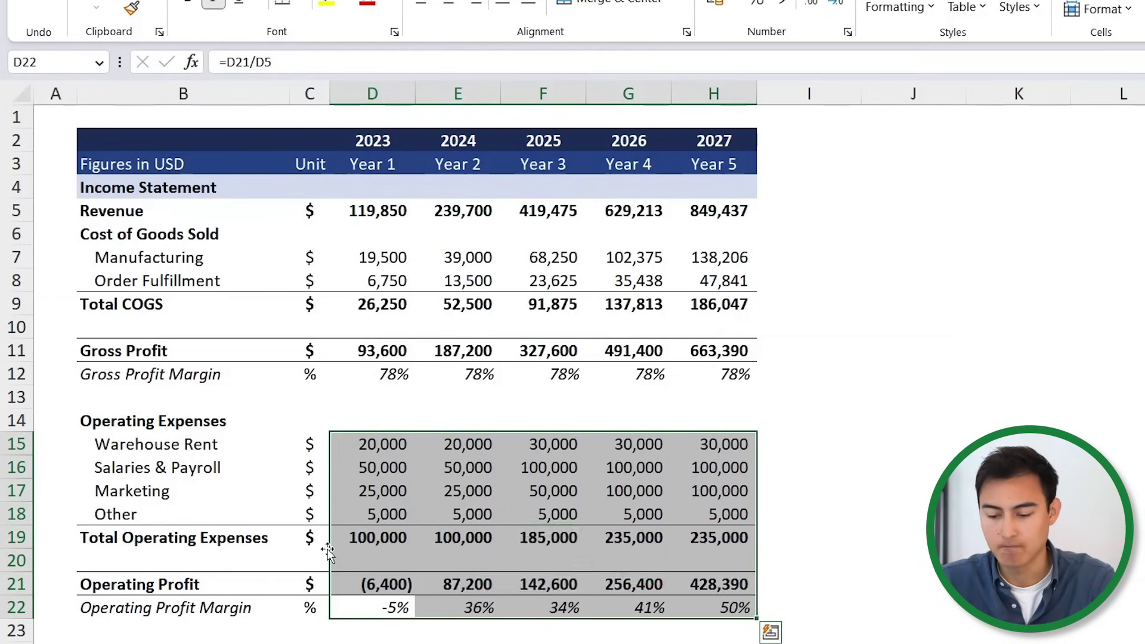
# Start the Year 1 Corporate Tax formula in D24 with an IF that returns "NA" when operating profit D21 is below 0.
pyautogui.scroll(-3, 327, 550)
pyautogui.scroll(1, 328, 566)
pyautogui.click(373, 559)
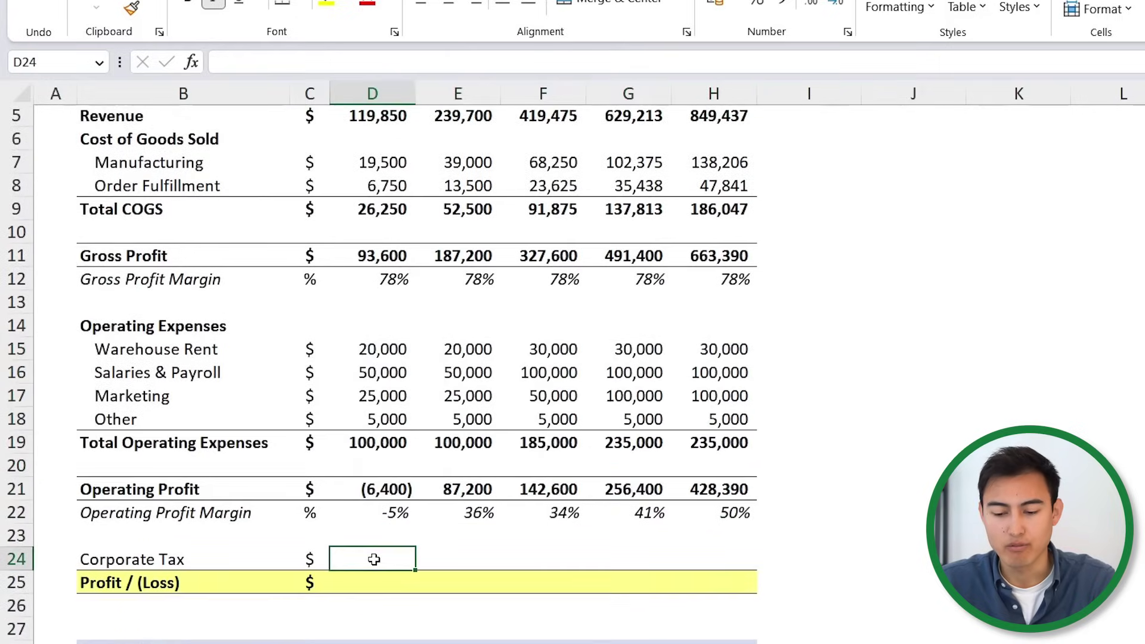
pyautogui.scroll(-3, 373, 559)
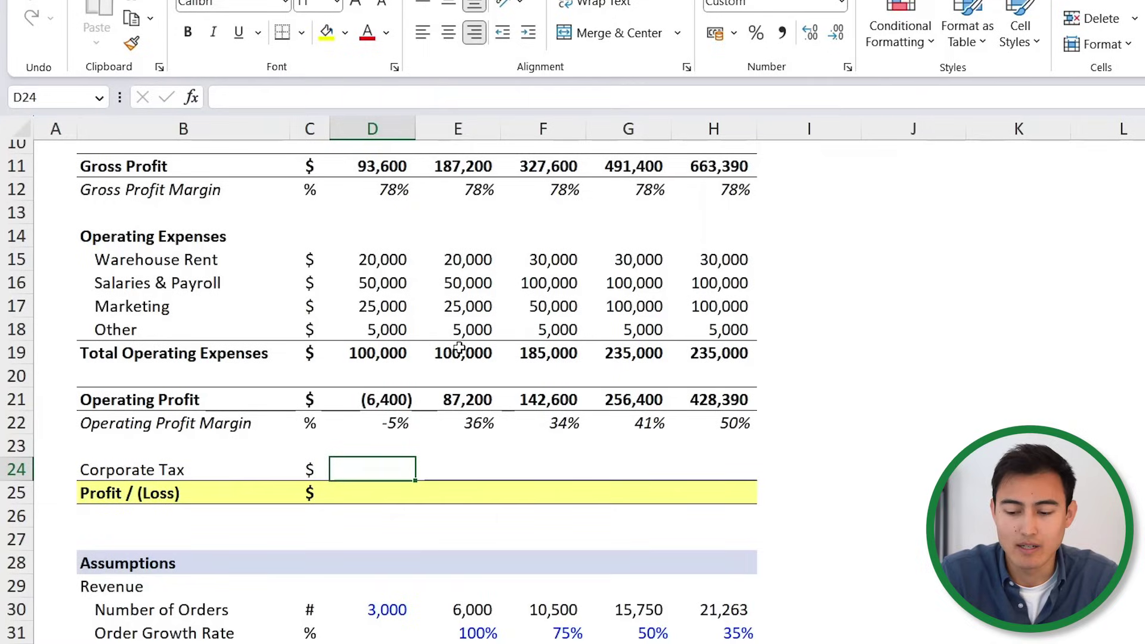
pyautogui.write('=if')
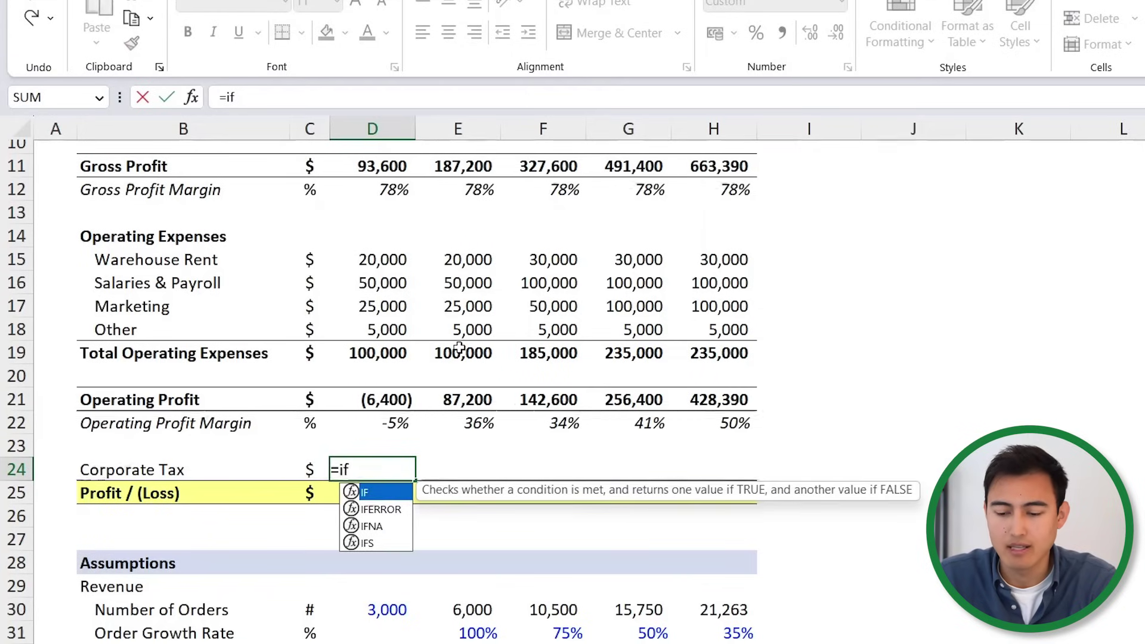
pyautogui.press('Tab')
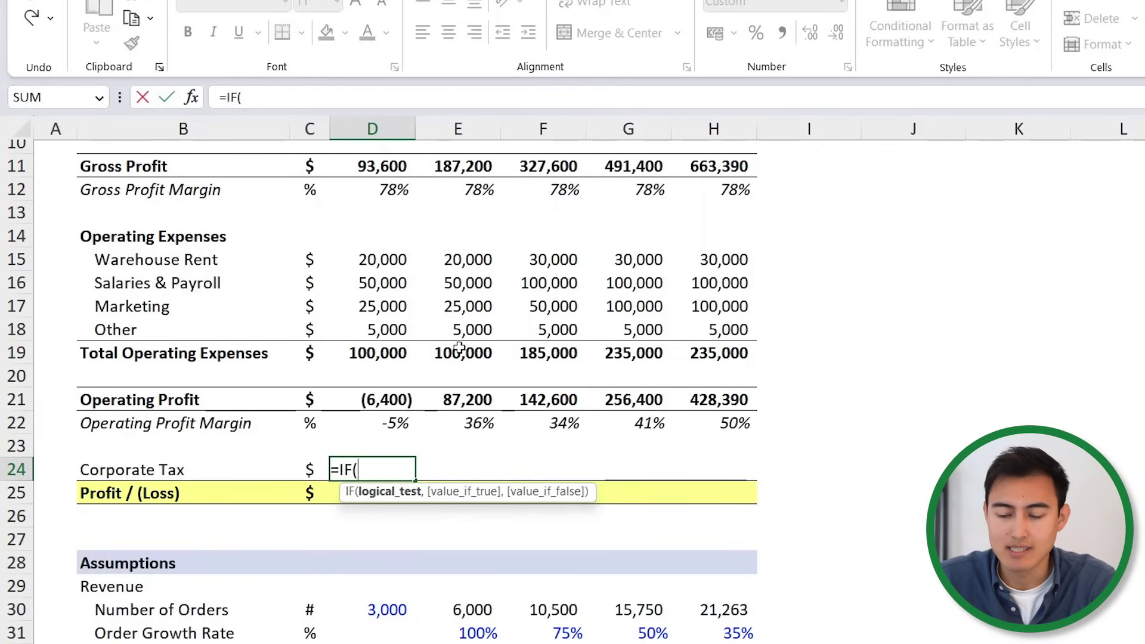
pyautogui.press('Up')
pyautogui.press('Up')
pyautogui.press('Up')
pyautogui.write('<0,')
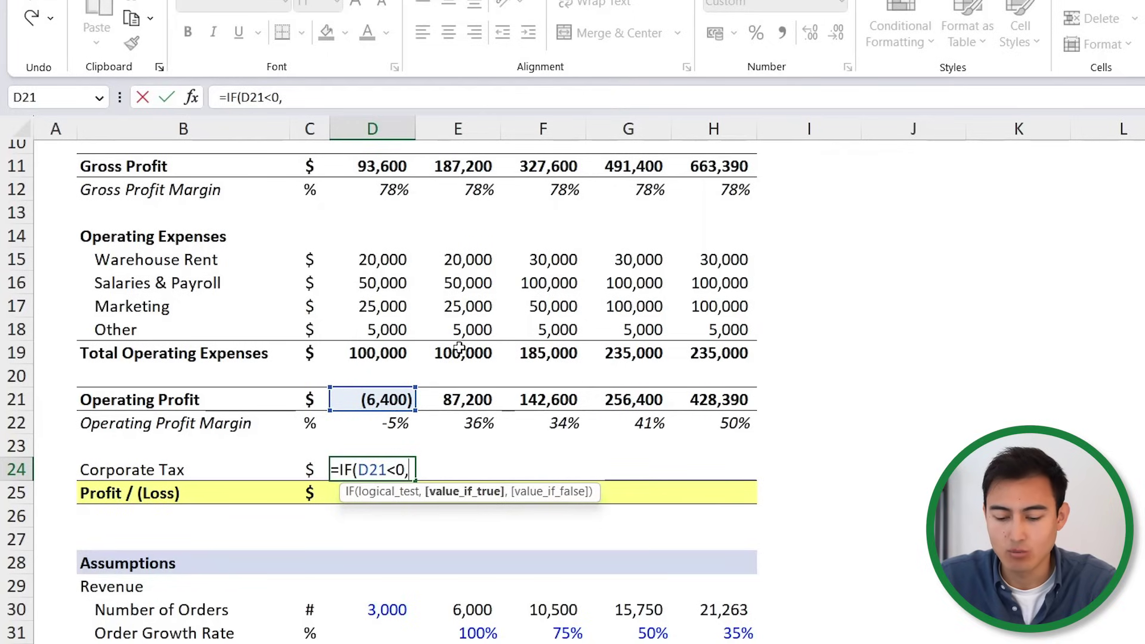
pyautogui.write('"')
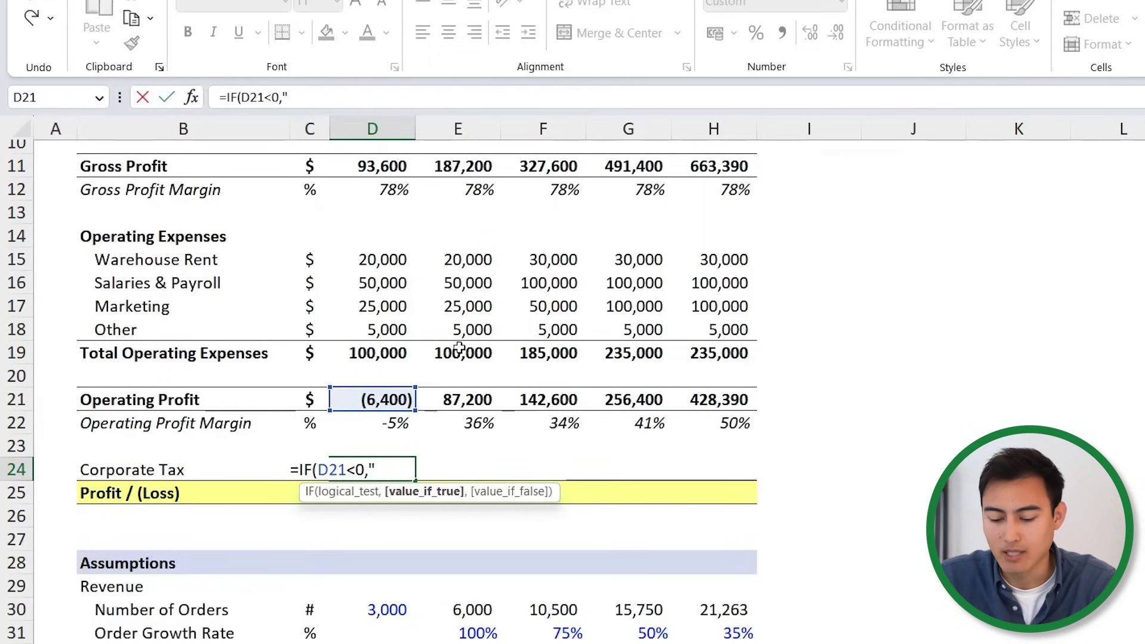
pyautogui.write('NA')
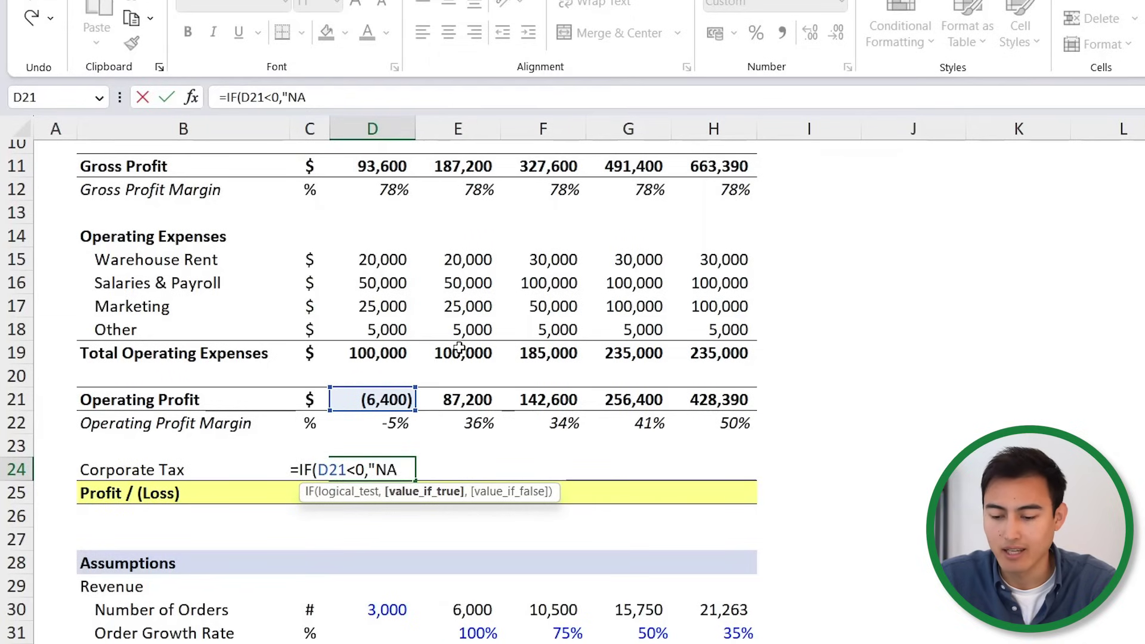
pyautogui.write('"')
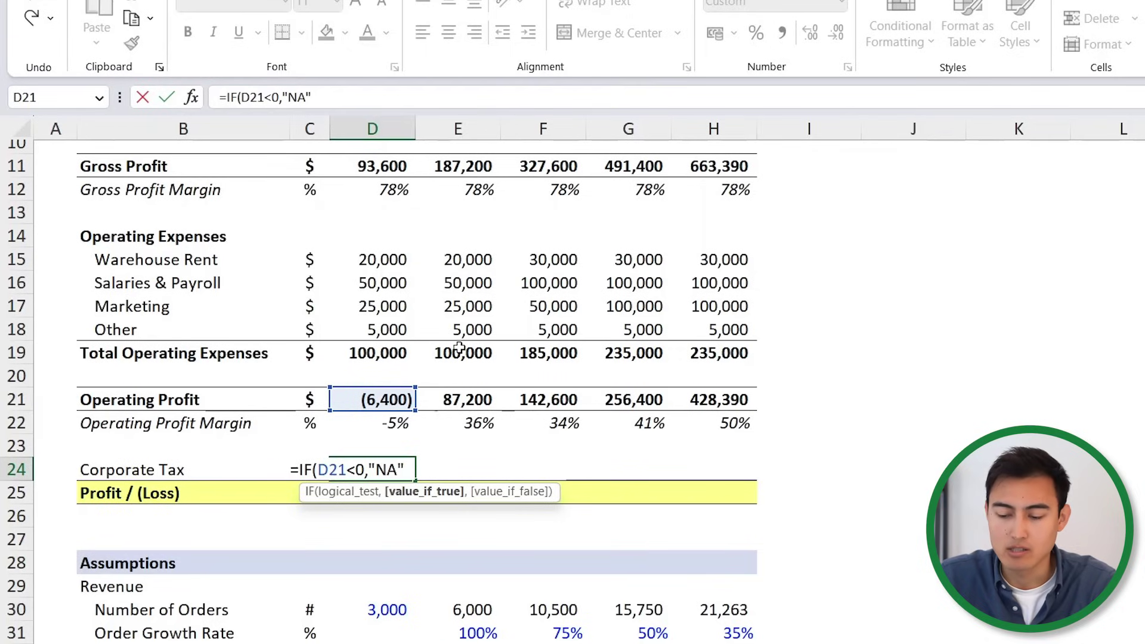
pyautogui.write(',')
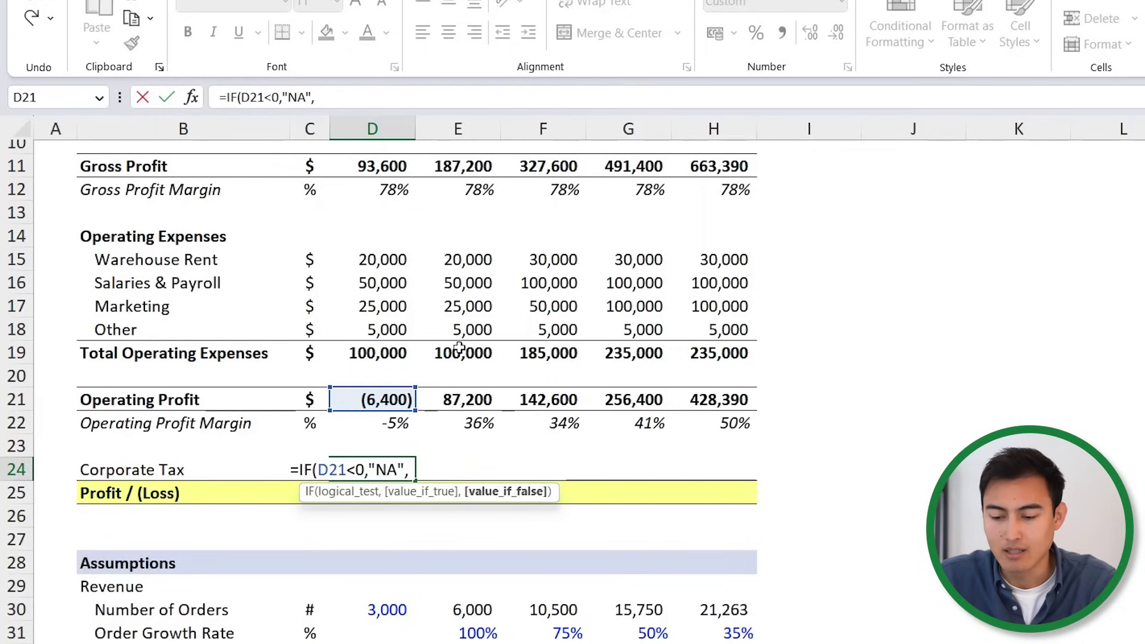
# Complete the D24 IF formula with operating profit times the corporate tax rate, D21*D44, as the value if false.
pyautogui.scroll(-2, 375, 609)
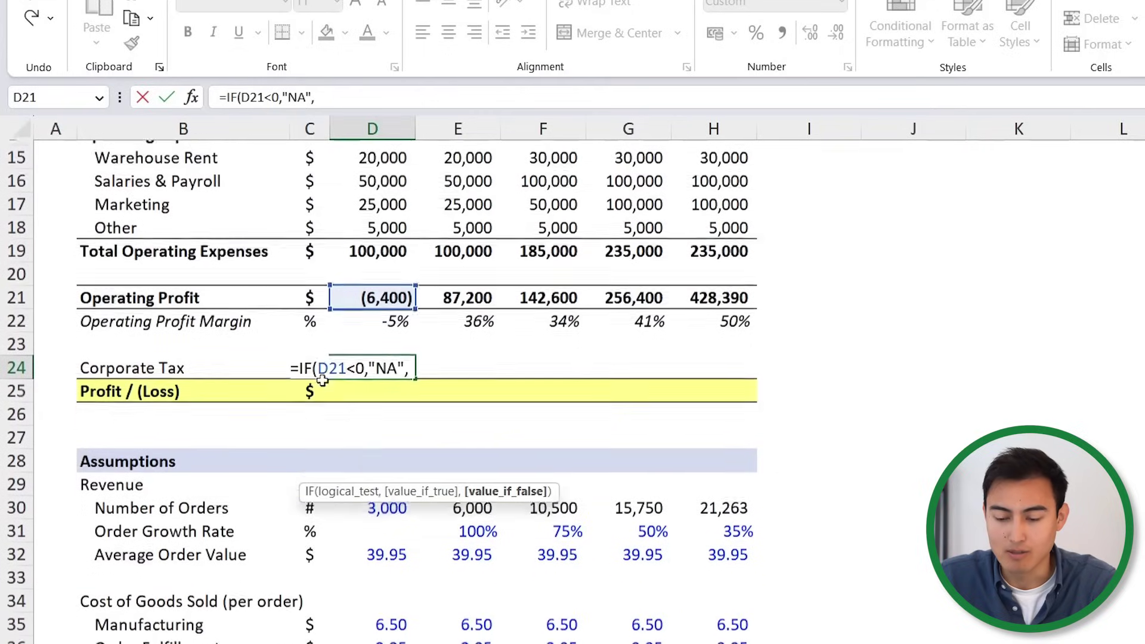
pyautogui.scroll(-1, 322, 381)
pyautogui.click(379, 276)
pyautogui.write('*')
pyautogui.scroll(-3, 379, 276)
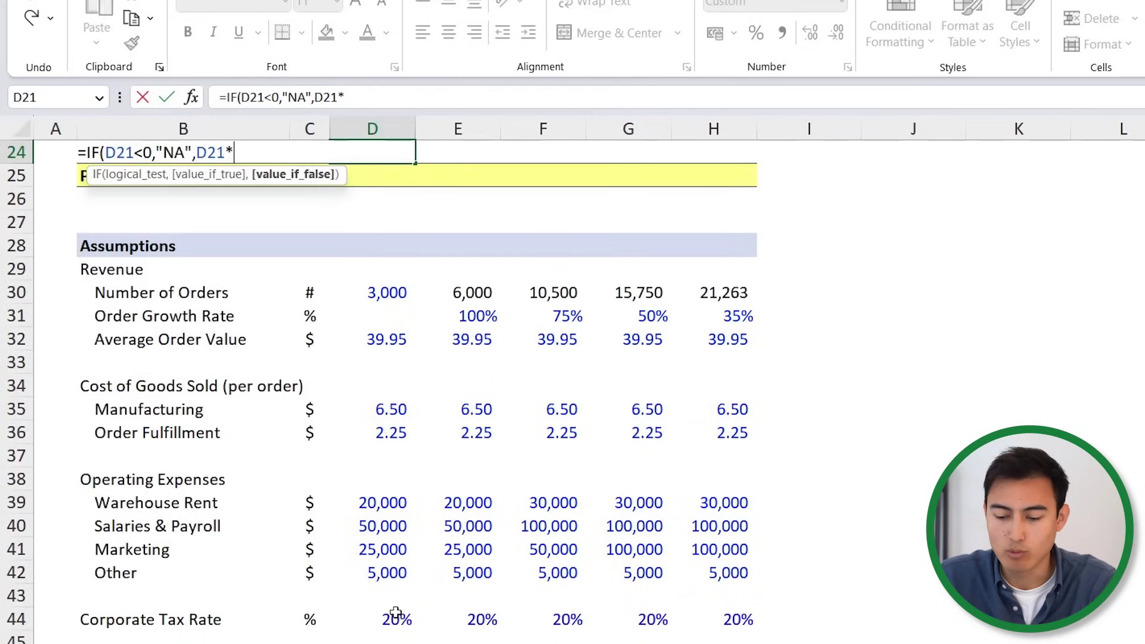
pyautogui.click(396, 614)
pyautogui.press('Return')
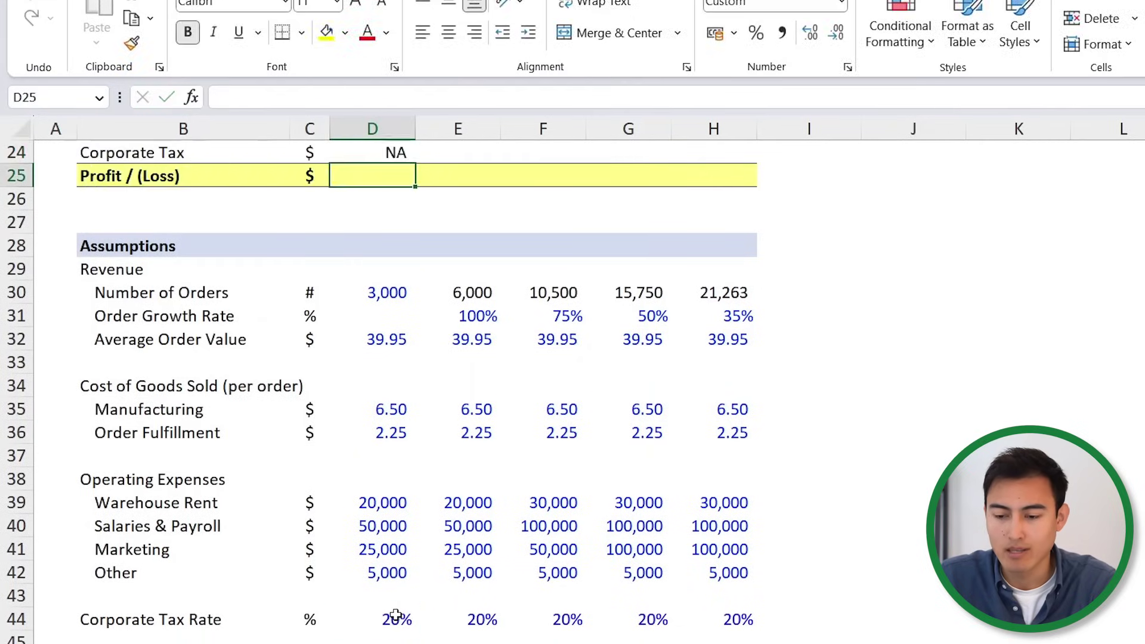
# Fill the Corporate Tax formula from D24 across to Year 5 in H24 and check the Year 2 tax against its operating profit.
pyautogui.scroll(4, 395, 615)
pyautogui.press('Up')
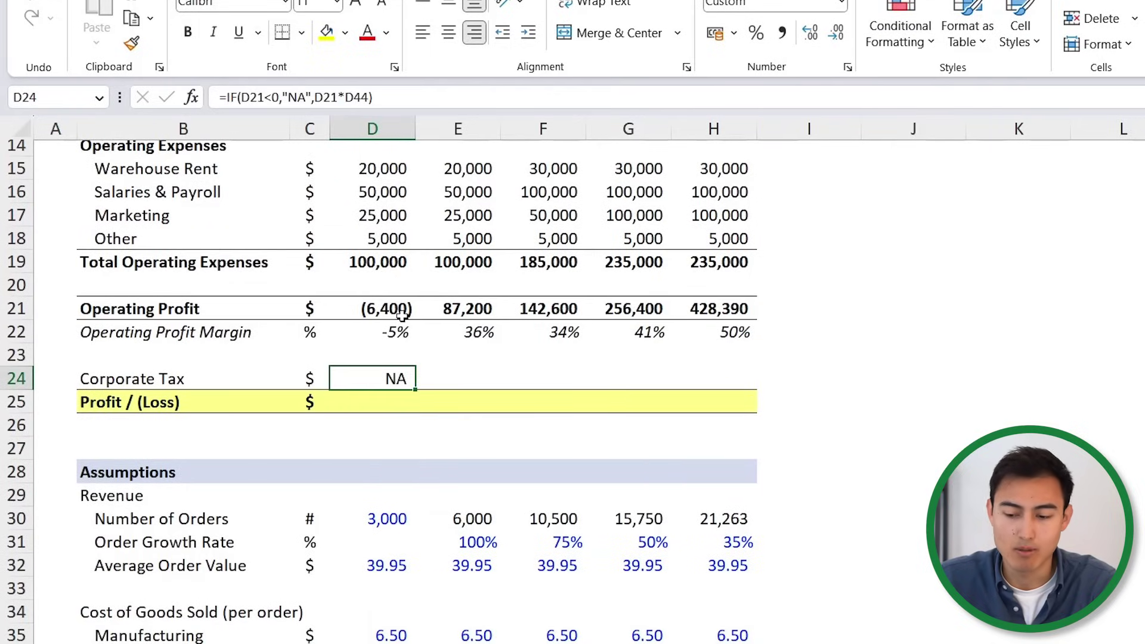
pyautogui.hotkey('shift', 'Right')
pyautogui.hotkey('shift', 'Right')
pyautogui.hotkey('shift', 'Right')
pyautogui.hotkey('shift', 'Right')
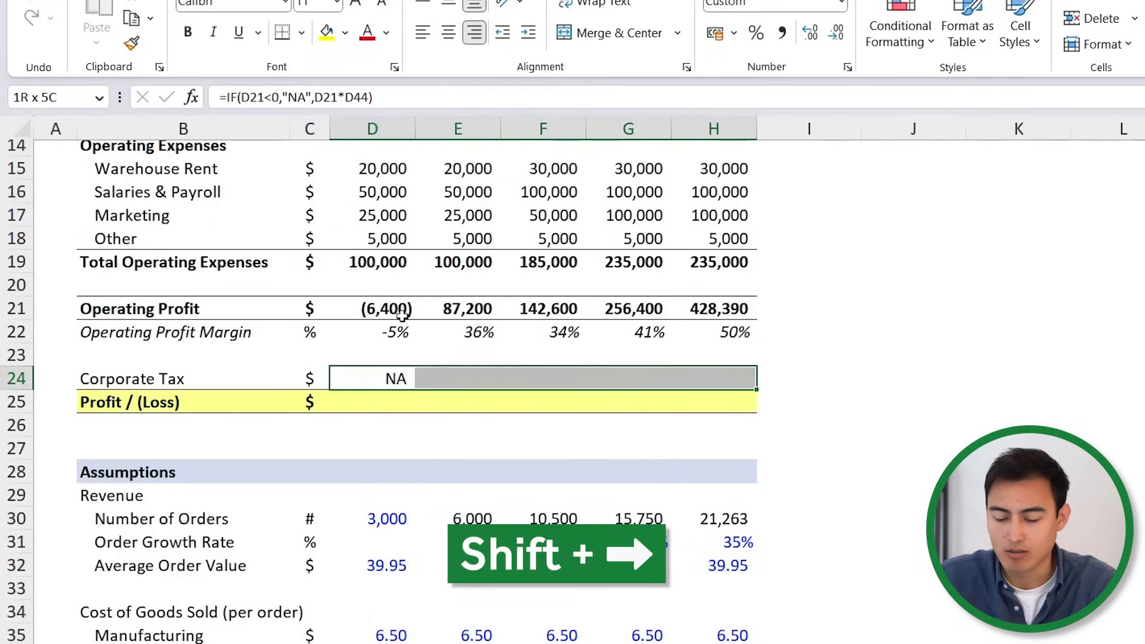
pyautogui.hotkey('ctrl', 'r')
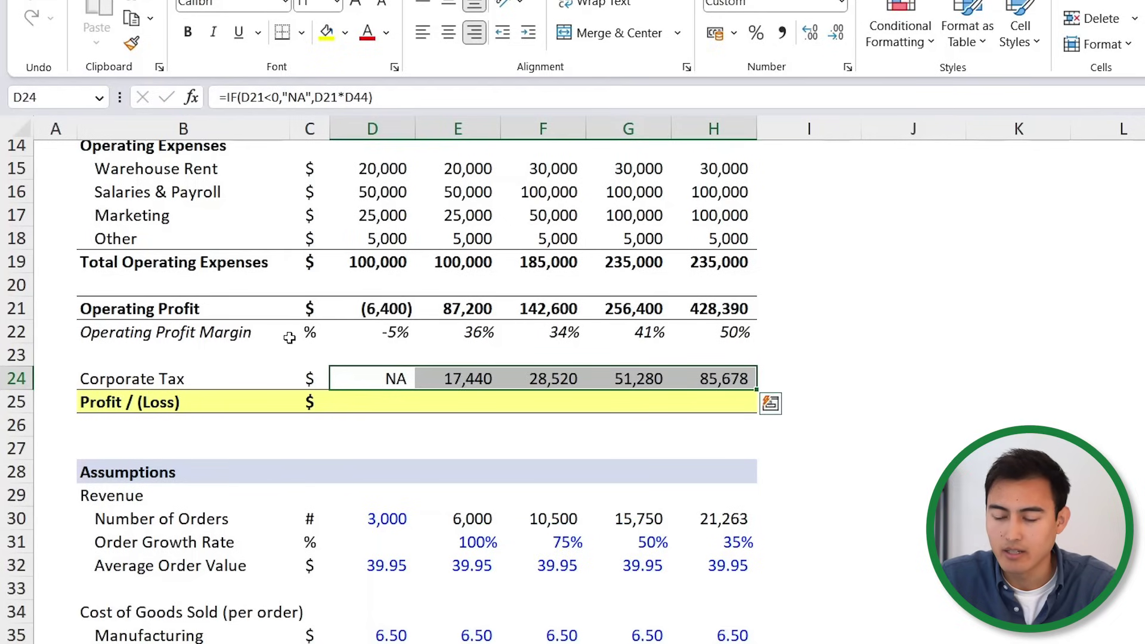
pyautogui.click(448, 373)
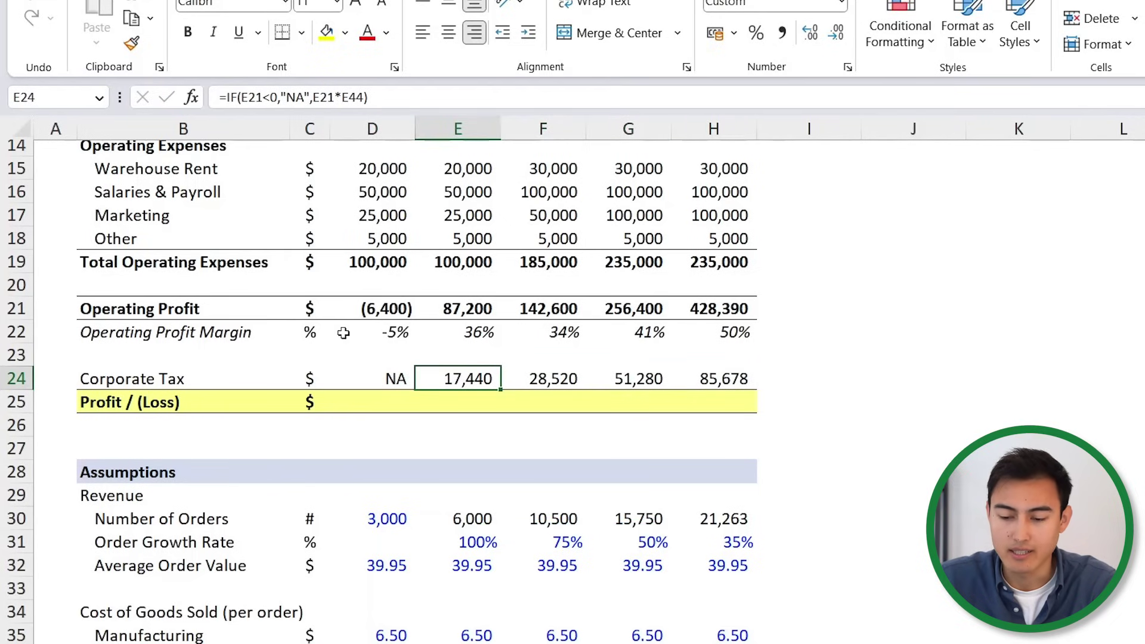
pyautogui.click(482, 311)
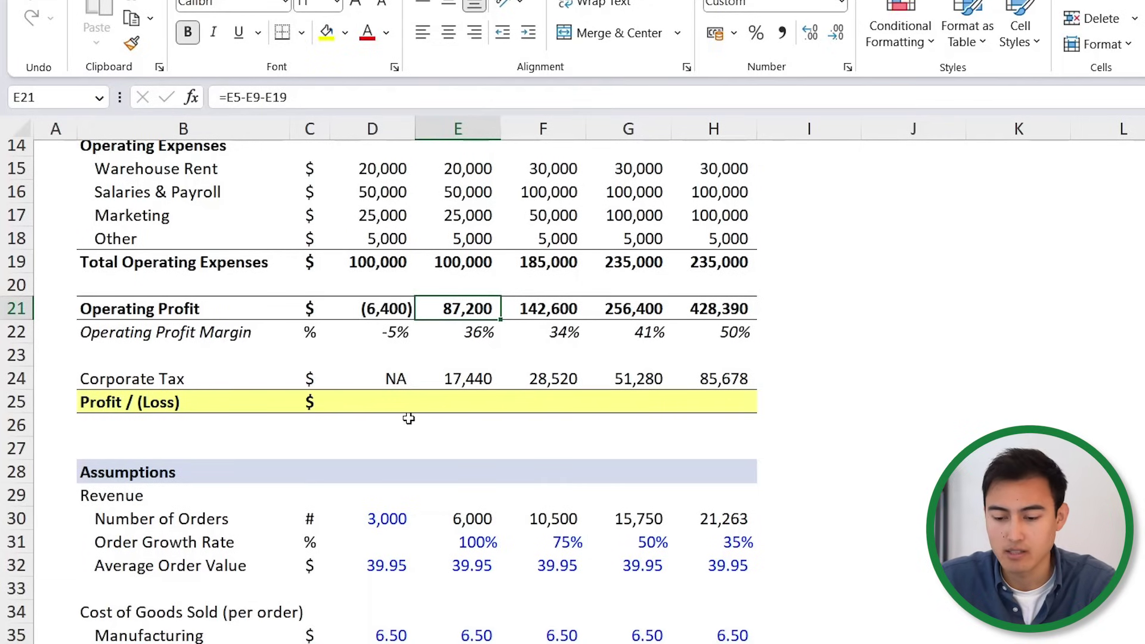
# Calculate Year 1 Profit / (Loss) in D25 as operating profit minus corporate tax, =D21-D24.
pyautogui.click(336, 407)
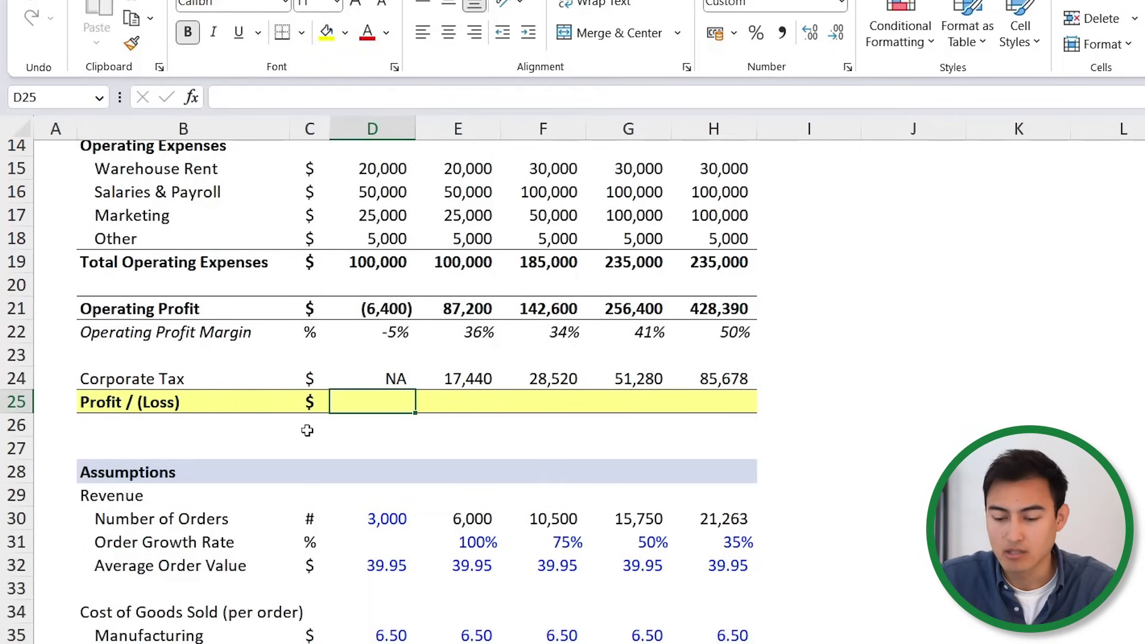
pyautogui.write('=')
pyautogui.press('Up')
pyautogui.press('Up')
pyautogui.press('Up')
pyautogui.press('Up')
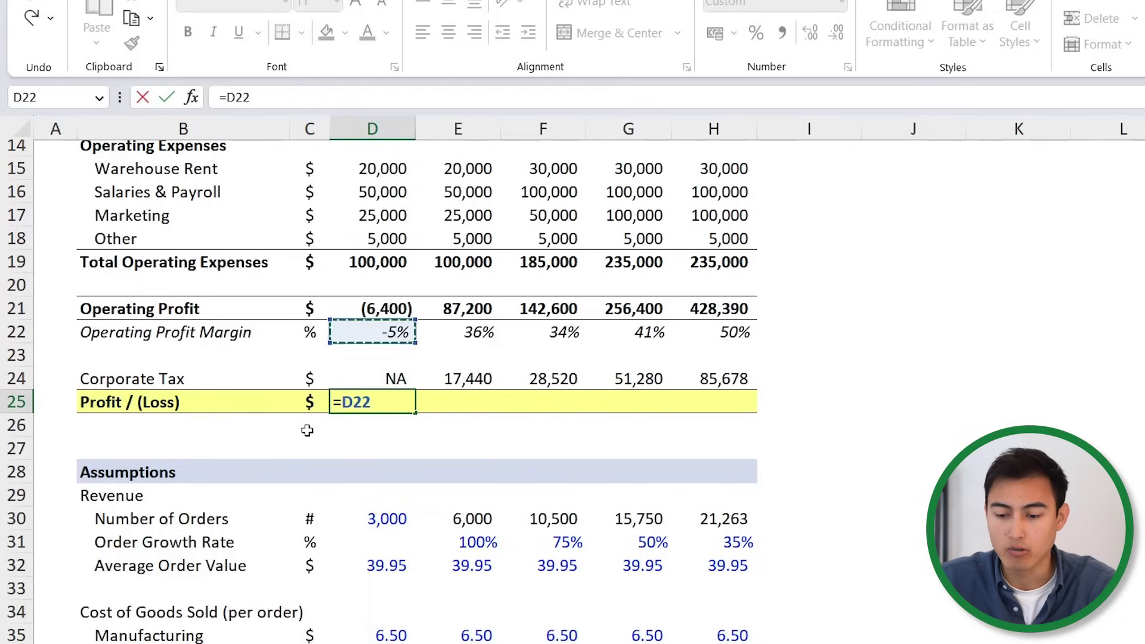
pyautogui.write('-')
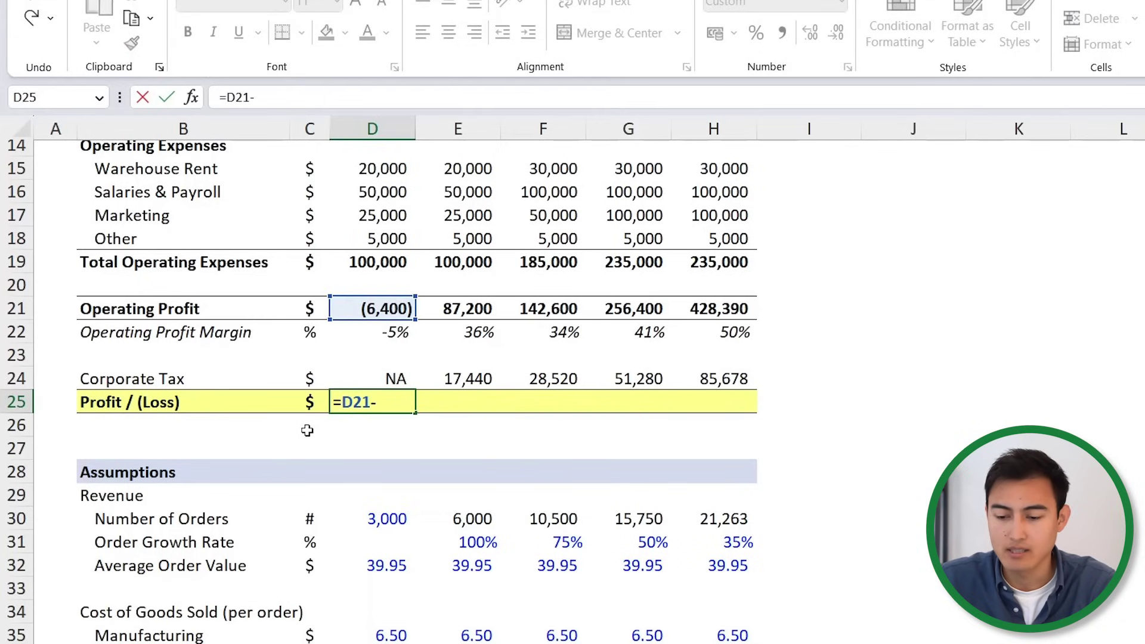
pyautogui.press('Up')
pyautogui.press('Return')
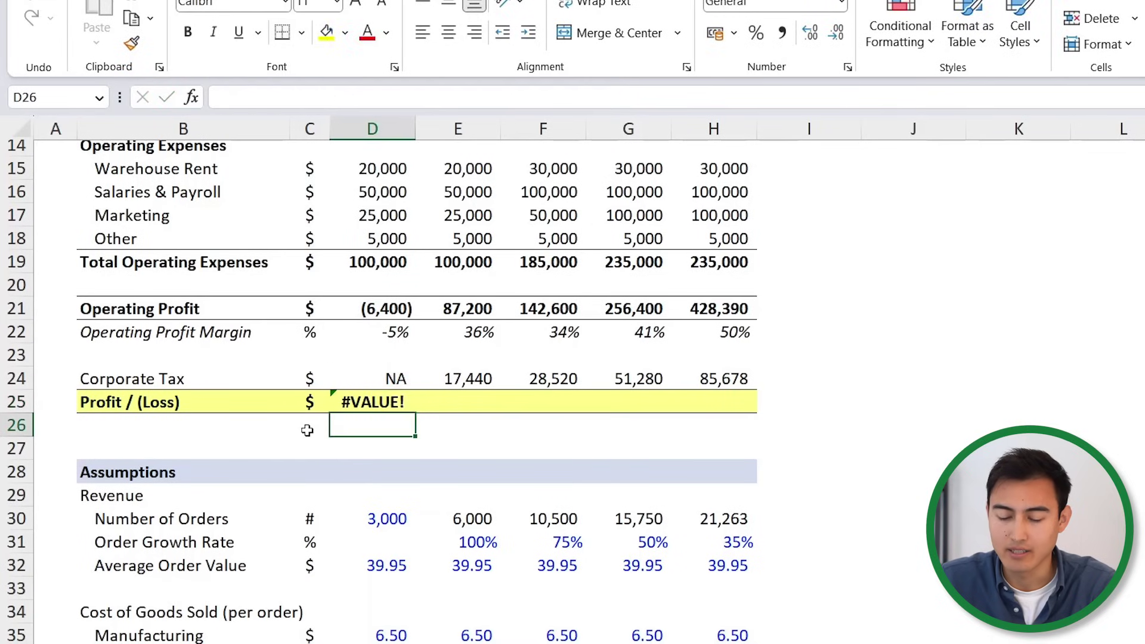
# Wrap the D25 formula in IFERROR with operating profit as the fallback, =IFERROR(D21-D24,D21).
pyautogui.press('Up')
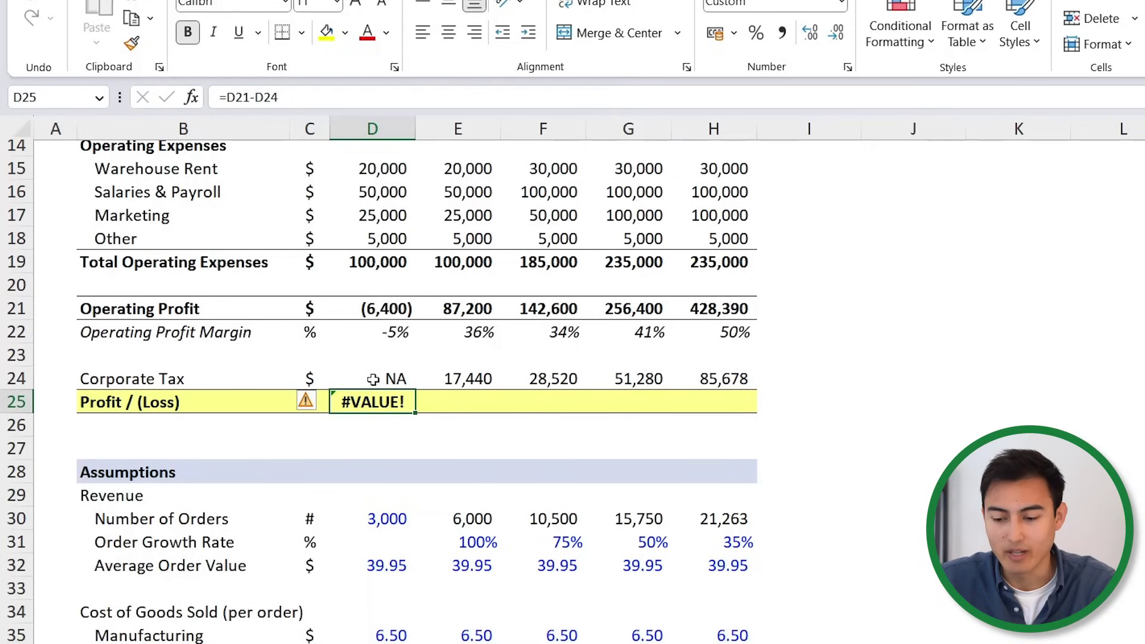
pyautogui.click(228, 97)
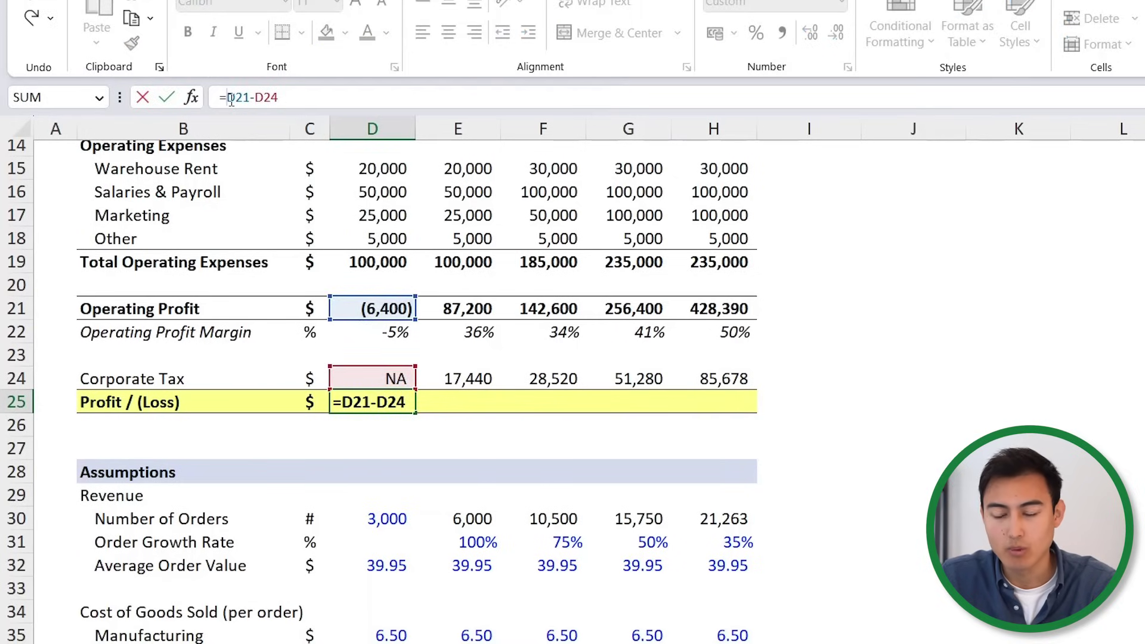
pyautogui.write('iferr')
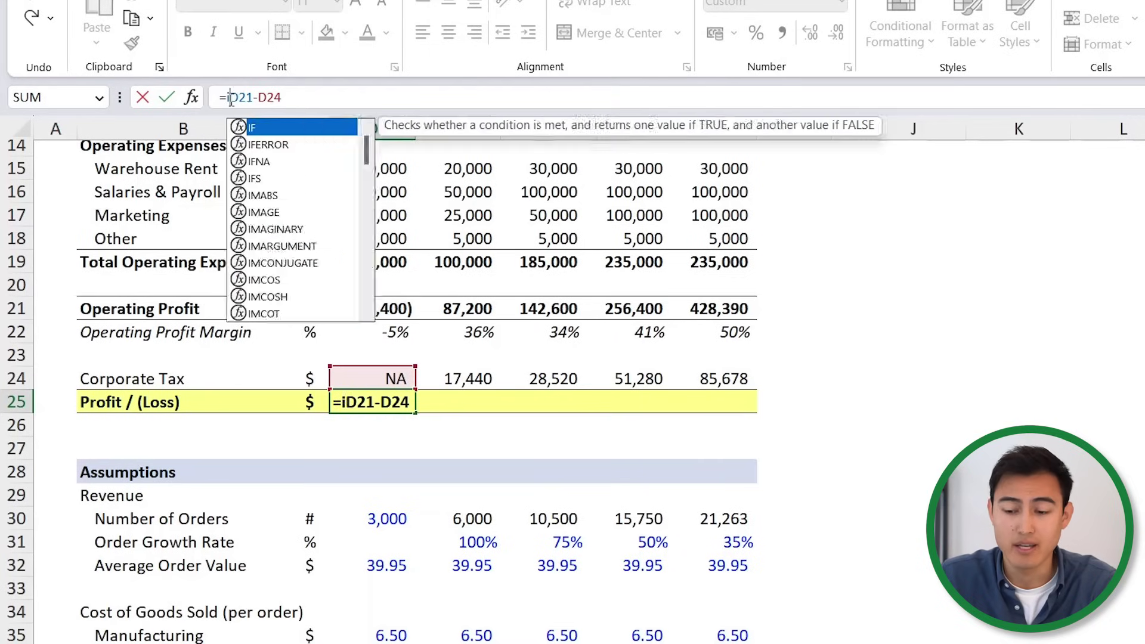
pyautogui.press('Tab')
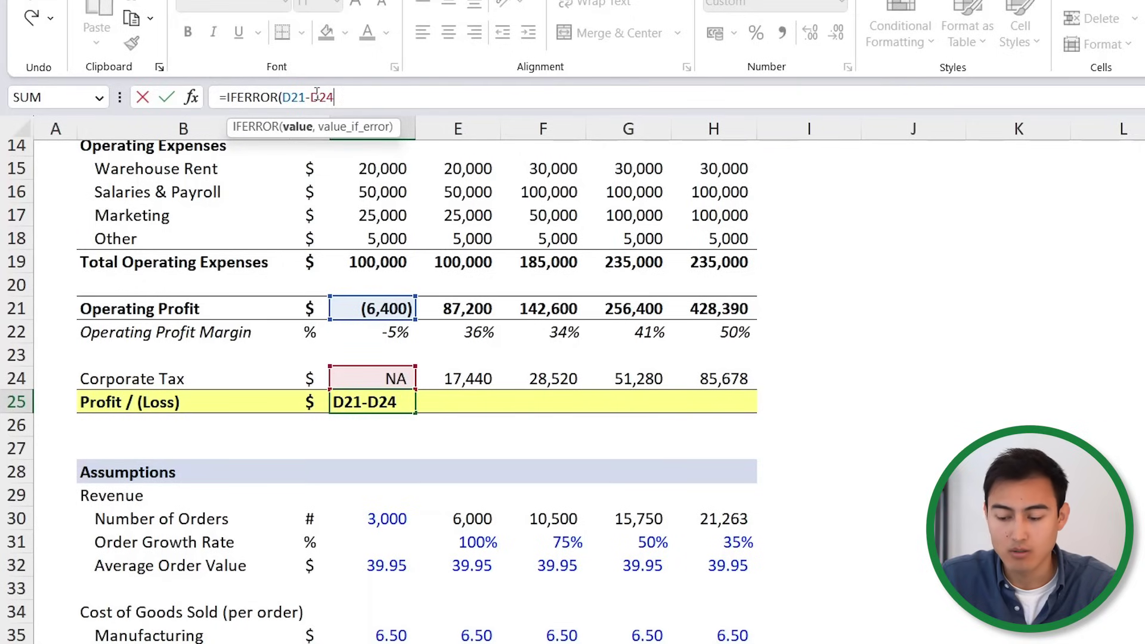
pyautogui.write(',')
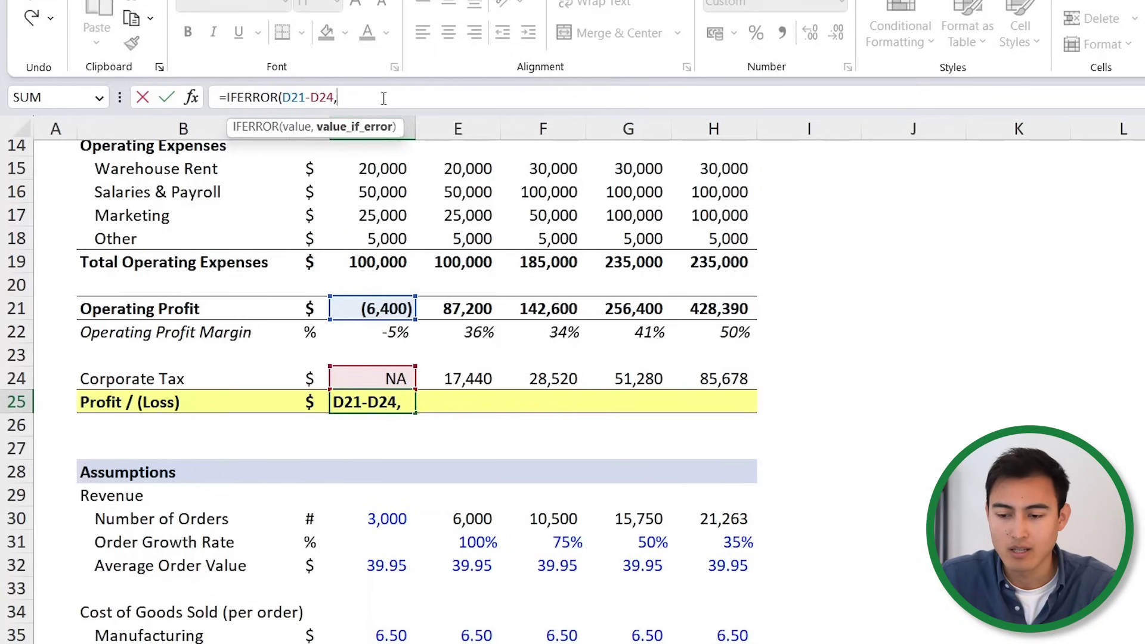
pyautogui.click(358, 298)
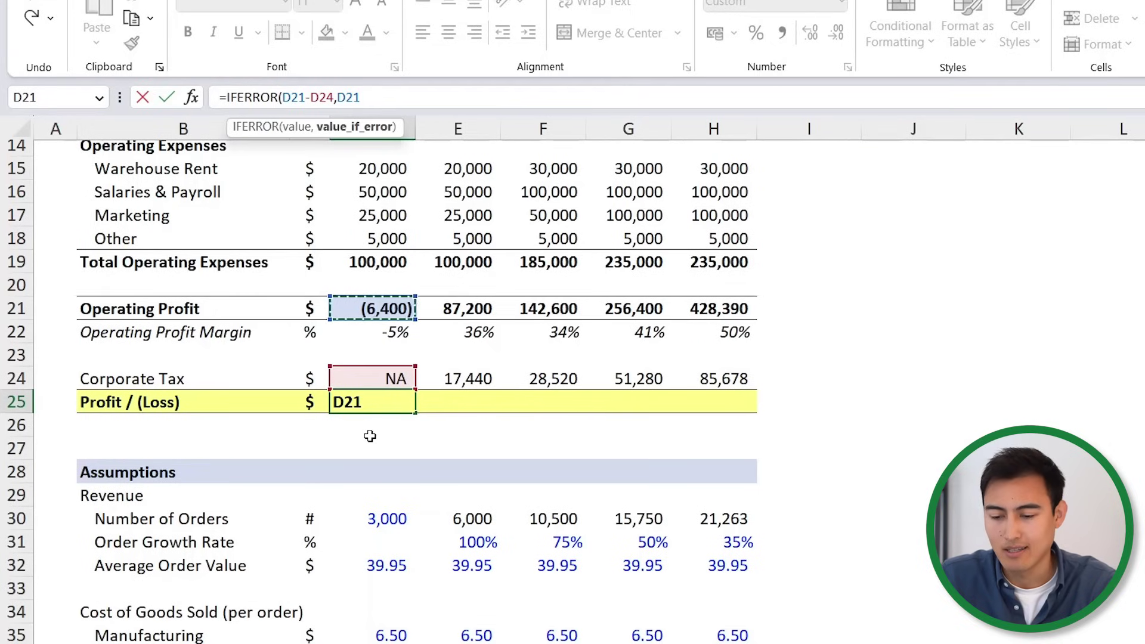
pyautogui.press('Return')
# Fill the Profit / (Loss) formula from D25 across to Year 5 in H25.
pyautogui.press('Up')
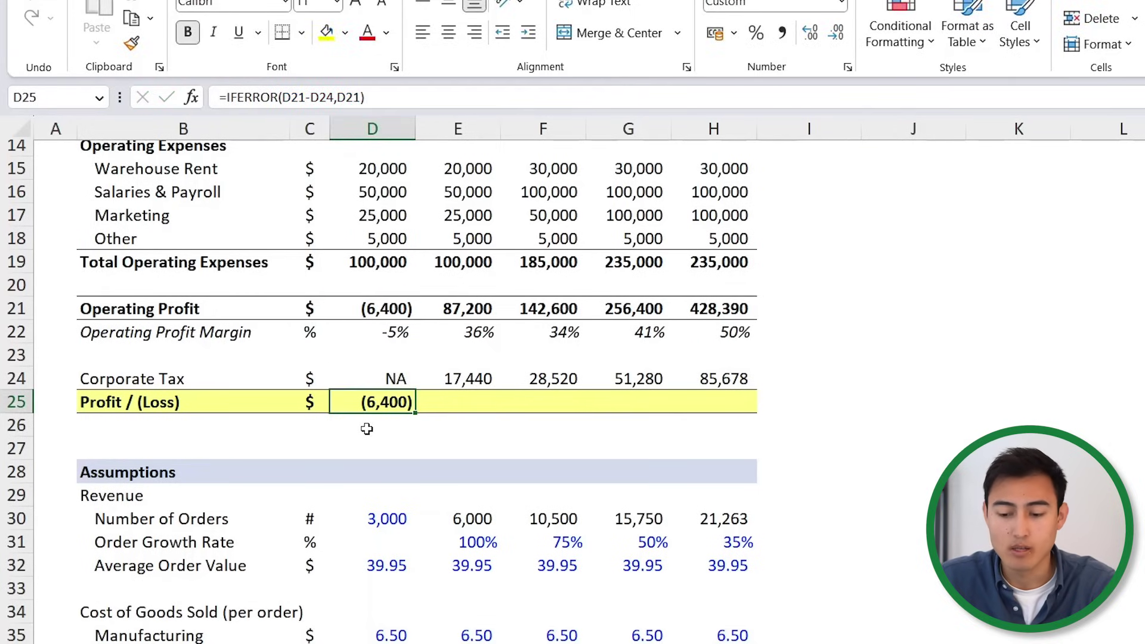
pyautogui.hotkey('shift', 'Right')
pyautogui.hotkey('shift', 'Right')
pyautogui.hotkey('shift', 'Right')
pyautogui.hotkey('shift', 'Right')
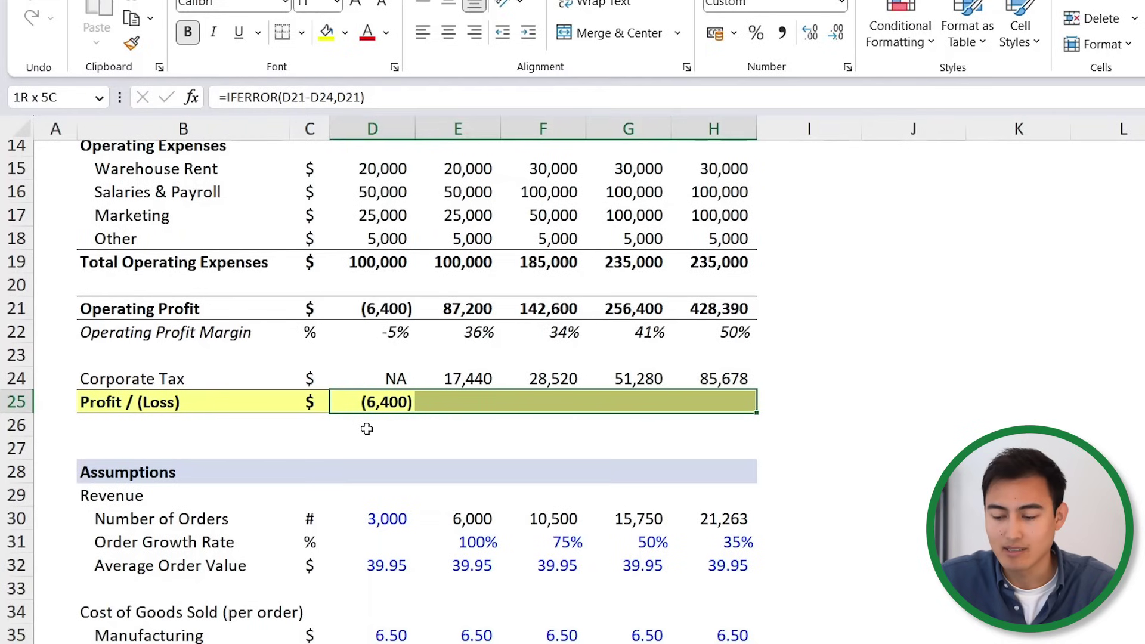
pyautogui.hotkey('ctrl', 'r')
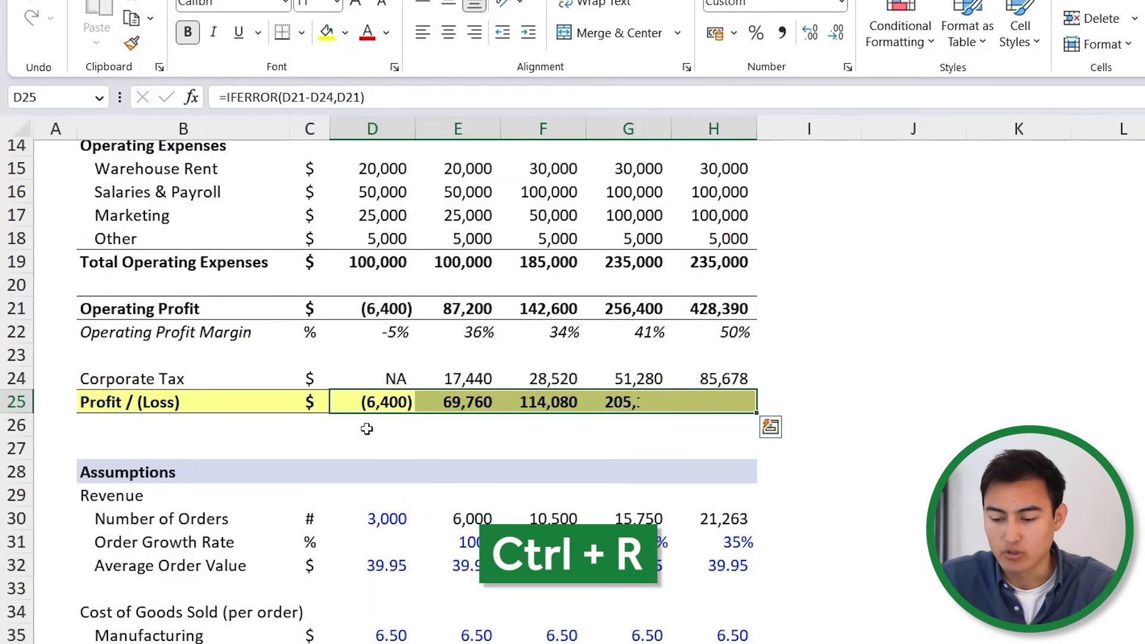
pyautogui.hotkey('ctrl', 'q')
pyautogui.press('Right')
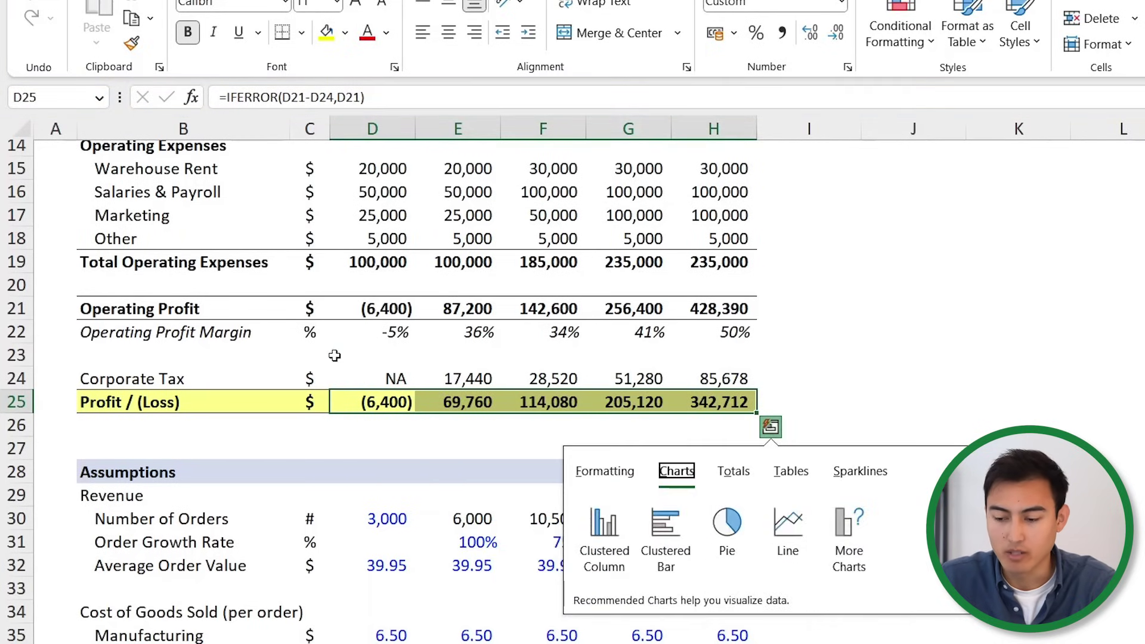
pyautogui.click(334, 355)
# Check the Year 5 formulas for Operating Profit, Corporate Tax and Profit / (Loss) in H21, H24 and H25.
pyautogui.click(710, 307)
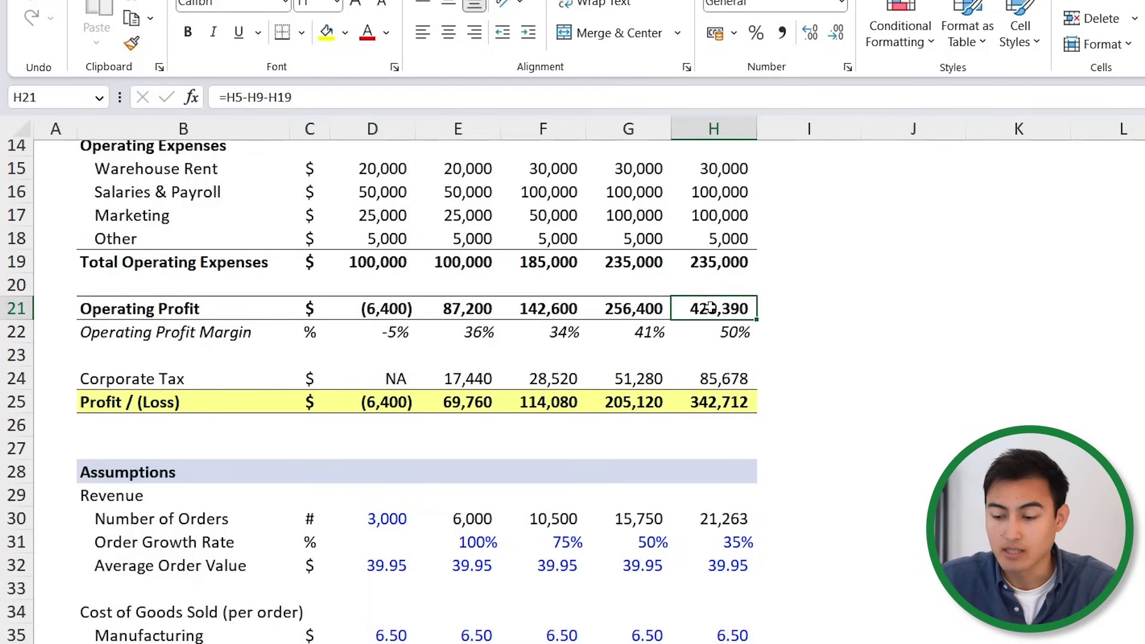
pyautogui.click(710, 382)
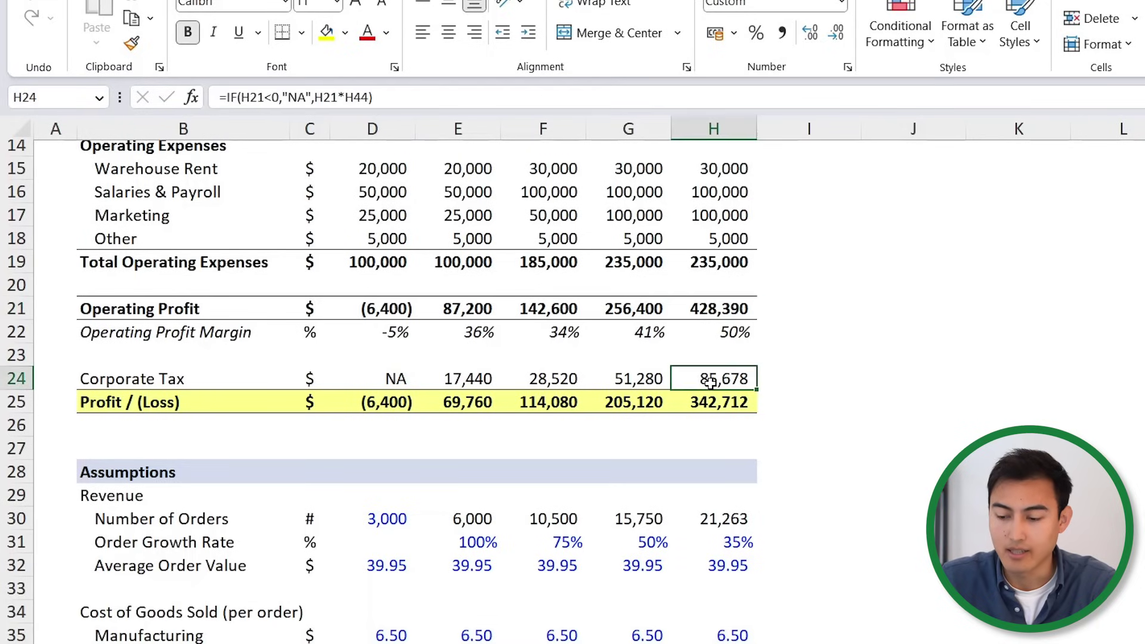
pyautogui.click(716, 409)
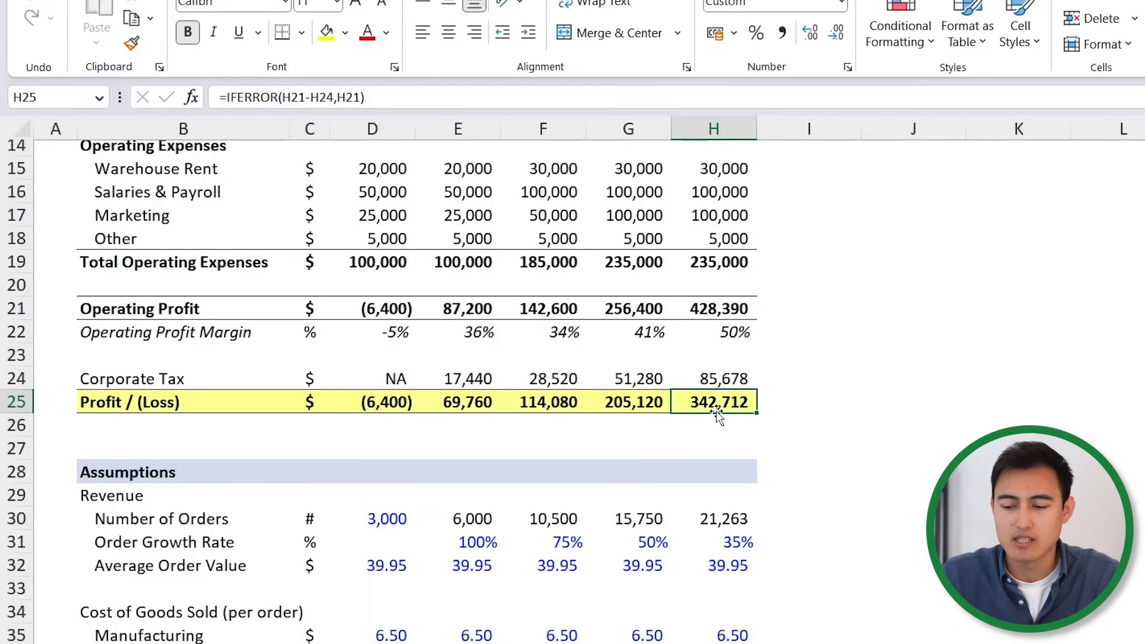
# Select the whole Assumptions block, B28:H44, to review the inputs behind the forecast.
pyautogui.scroll(-4, 400, 478)
pyautogui.moveTo(153, 225); pyautogui.dragTo(729, 591)
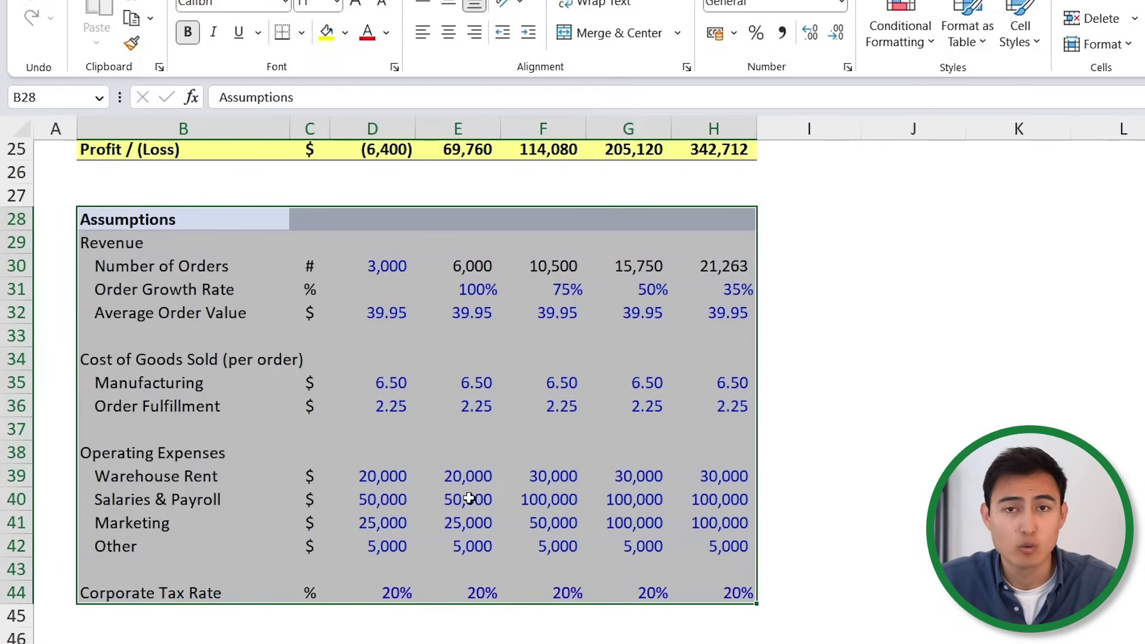
# Copy the Assumptions block B28:H44 and paste duplicates of it starting at B46 and B64.
pyautogui.scroll(4, 470, 498)
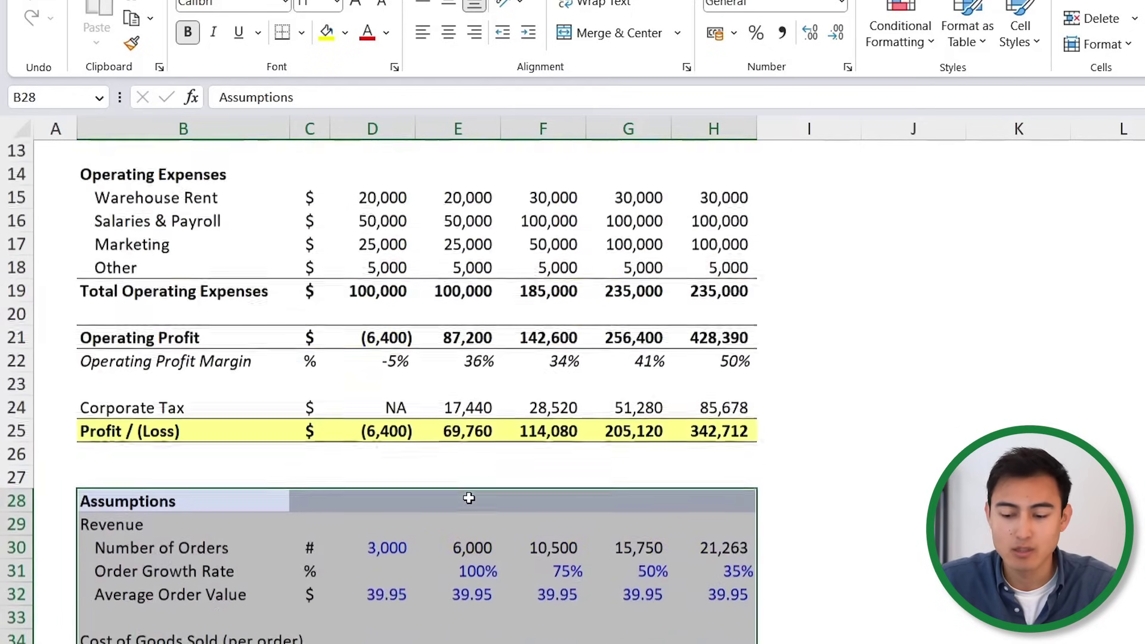
pyautogui.scroll(-5, 469, 499)
pyautogui.scroll(1, 338, 293)
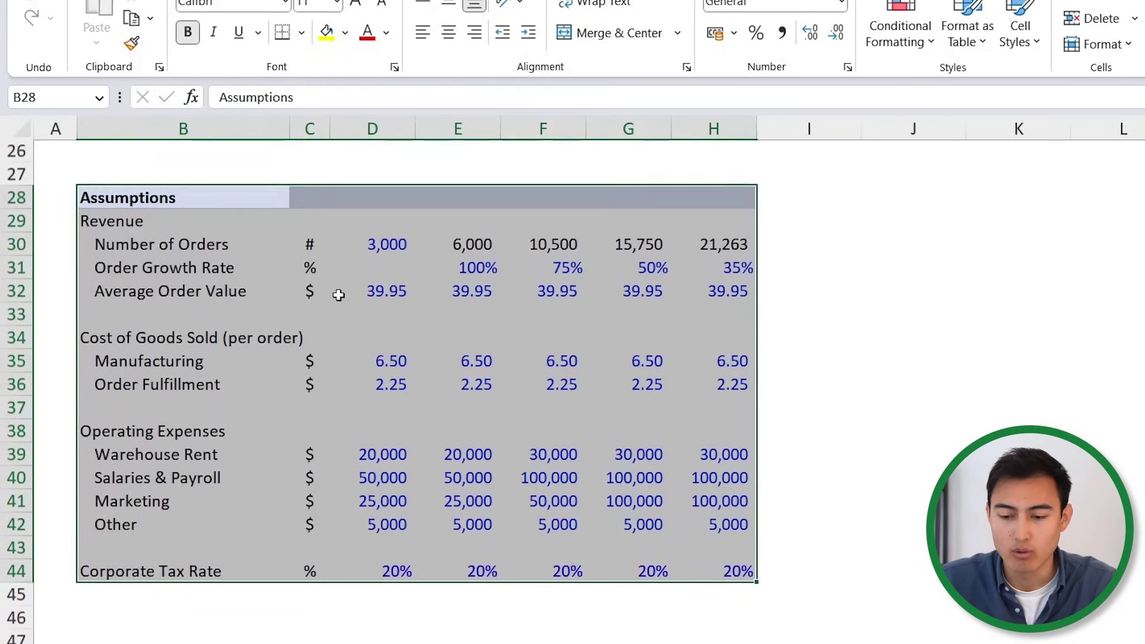
pyautogui.hotkey('ctrl', 'c')
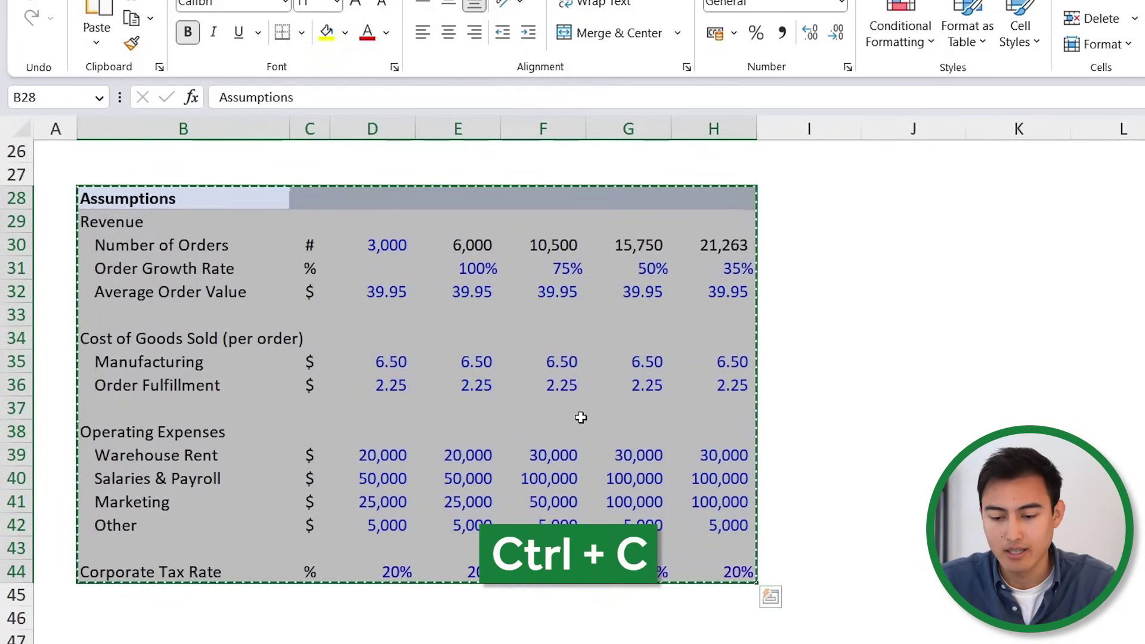
pyautogui.click(115, 621)
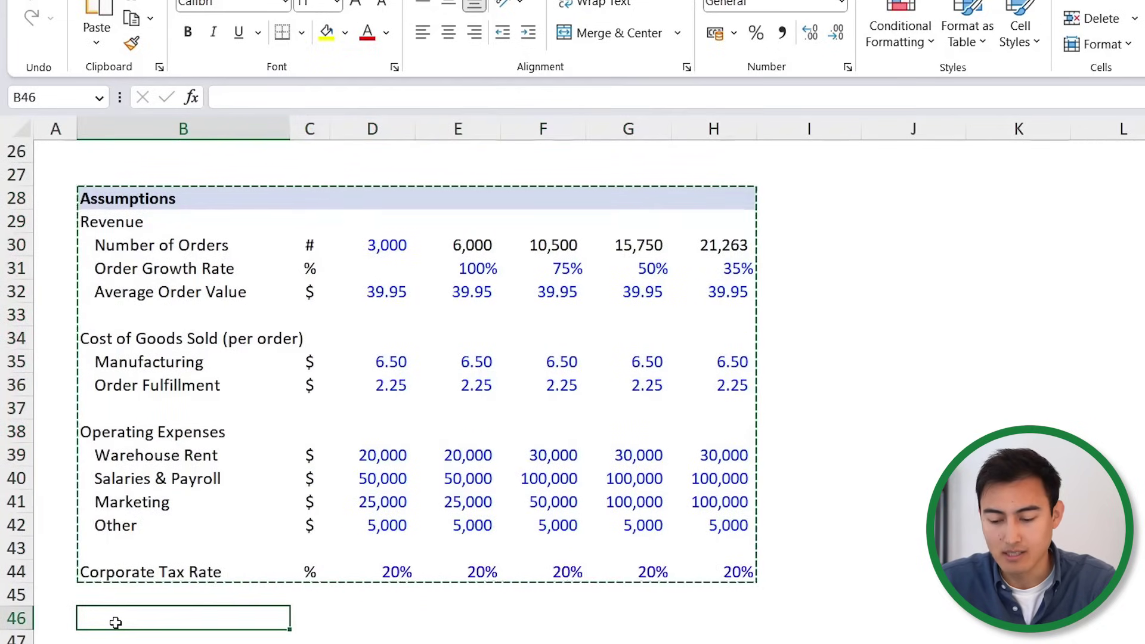
pyautogui.hotkey('ctrl', 'v')
pyautogui.scroll(-5, 115, 623)
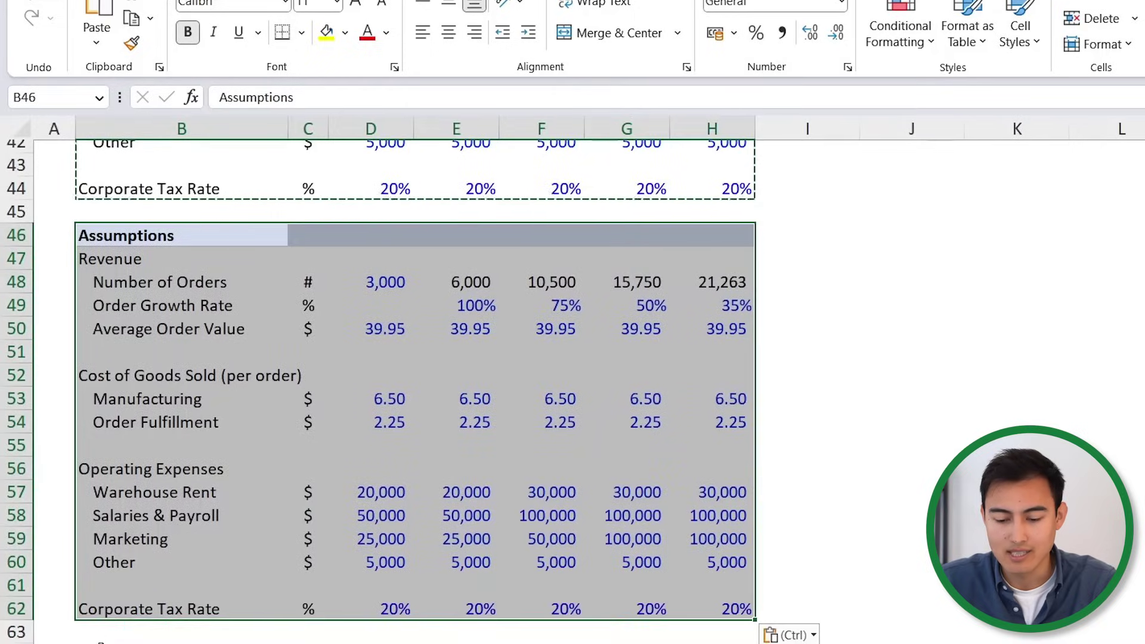
pyautogui.click(115, 643)
pyautogui.hotkey('ctrl', 'v')
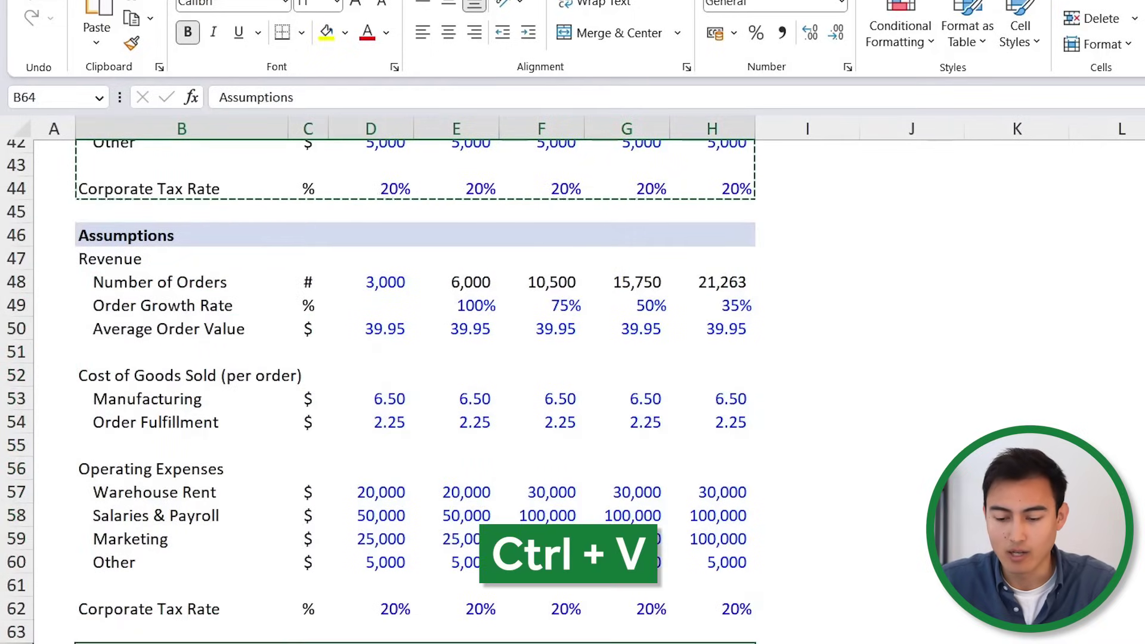
# Retitle the first copied assumptions block in B46 as "Upper Case (Scenario 1)".
pyautogui.scroll(3, 130, 391)
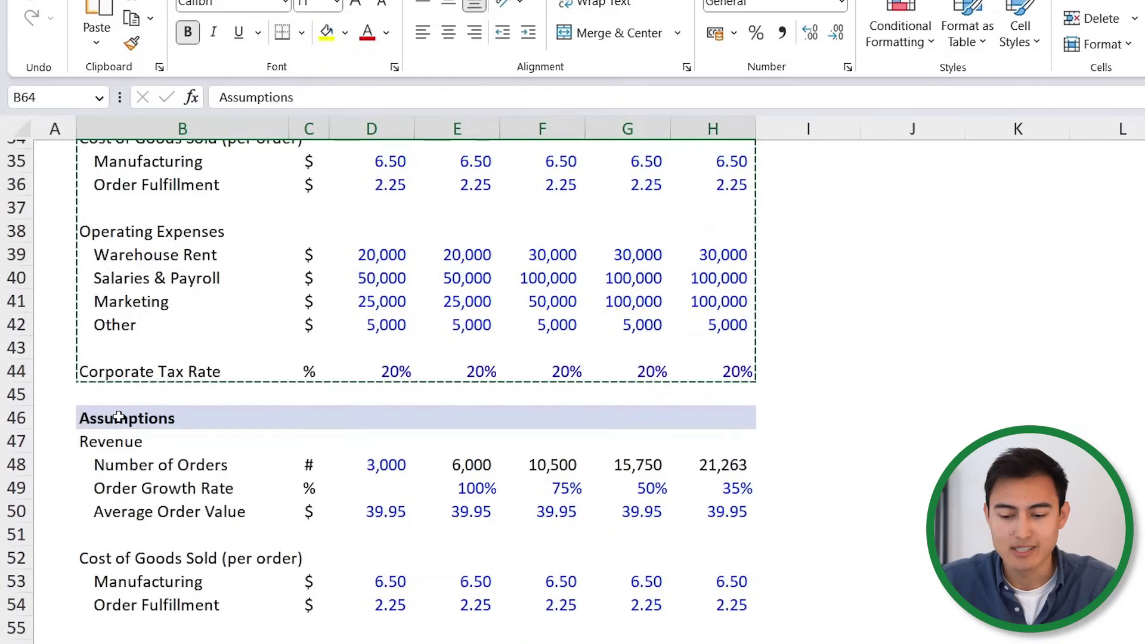
pyautogui.click(123, 419)
pyautogui.scroll(1, 119, 417)
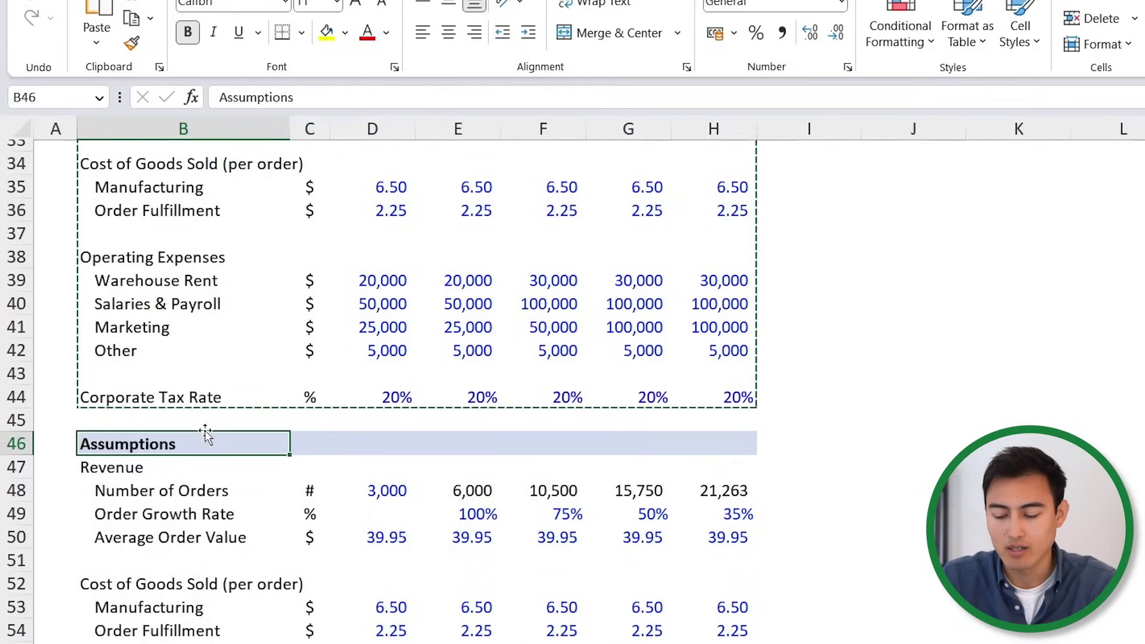
pyautogui.scroll(-3, 205, 434)
pyautogui.press('Escape')
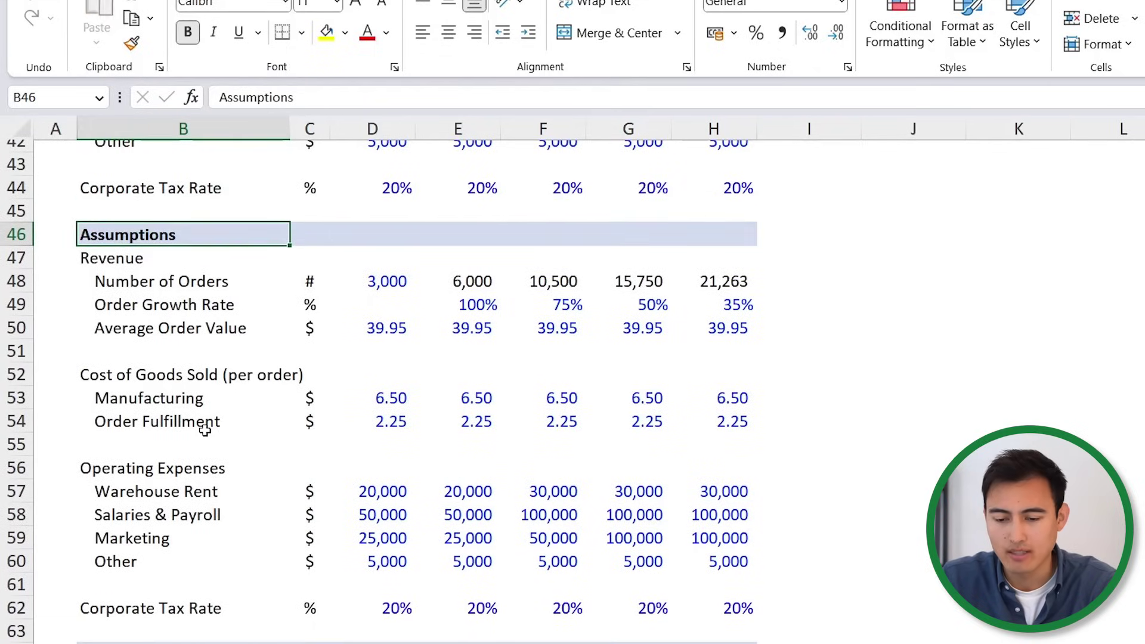
pyautogui.write('Upper Case ')
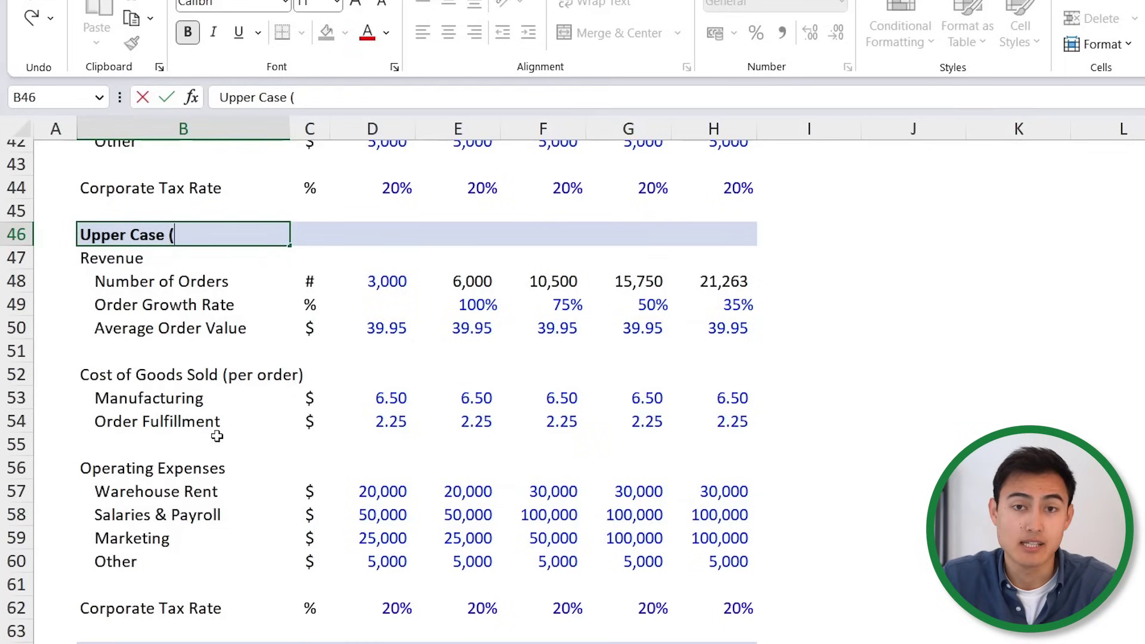
pyautogui.write('(Scenario')
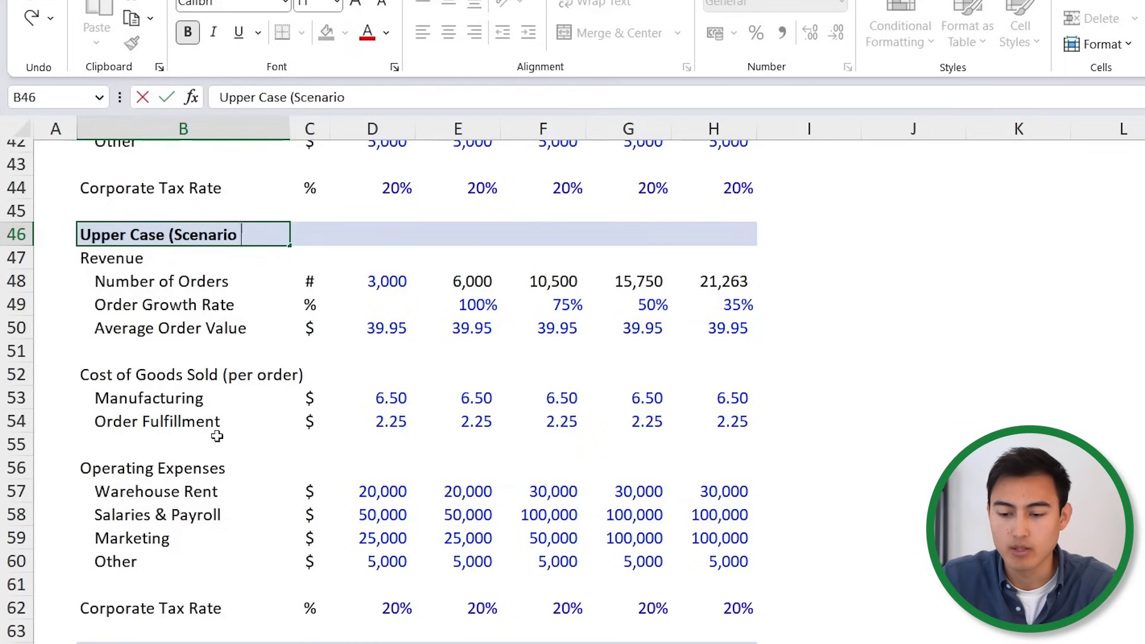
pyautogui.write(' 1)')
pyautogui.press('Return')
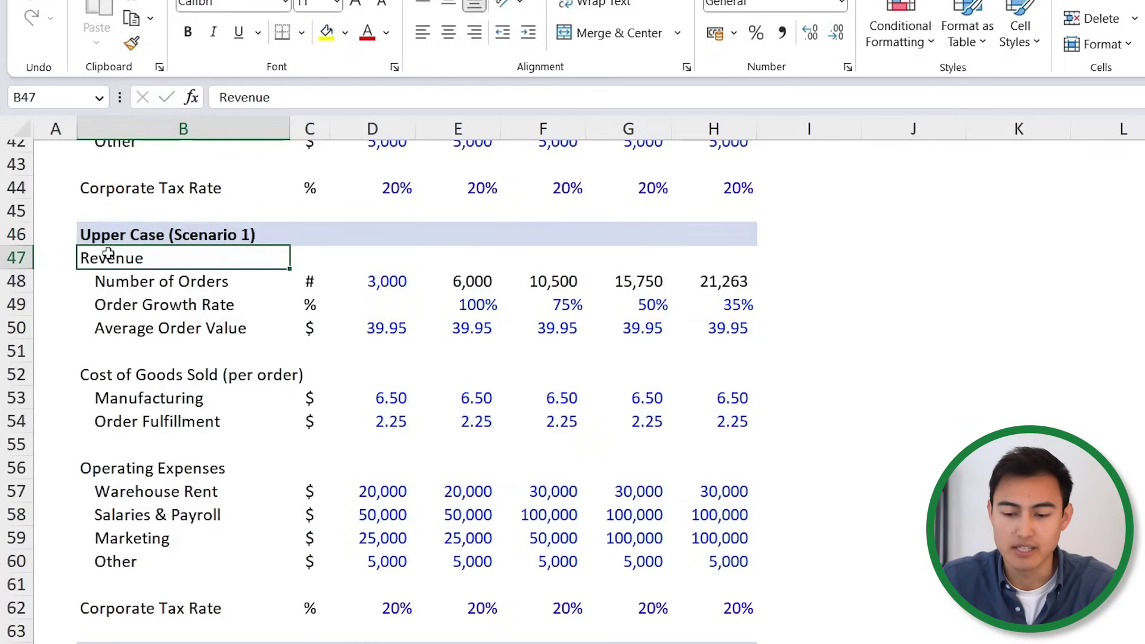
# Retitle the second copied assumptions block in B64 as "Lower Case (Scenario 2)".
pyautogui.click(144, 596)
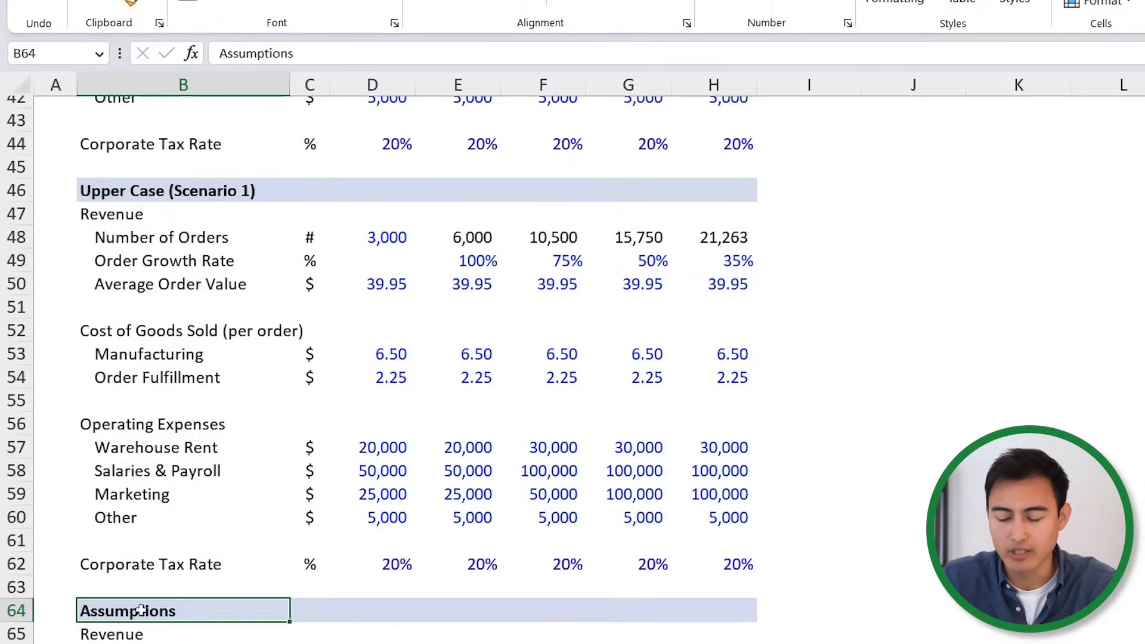
pyautogui.write('Lower Case (Scenaroi')
pyautogui.press('BackSpace')
pyautogui.write('io')
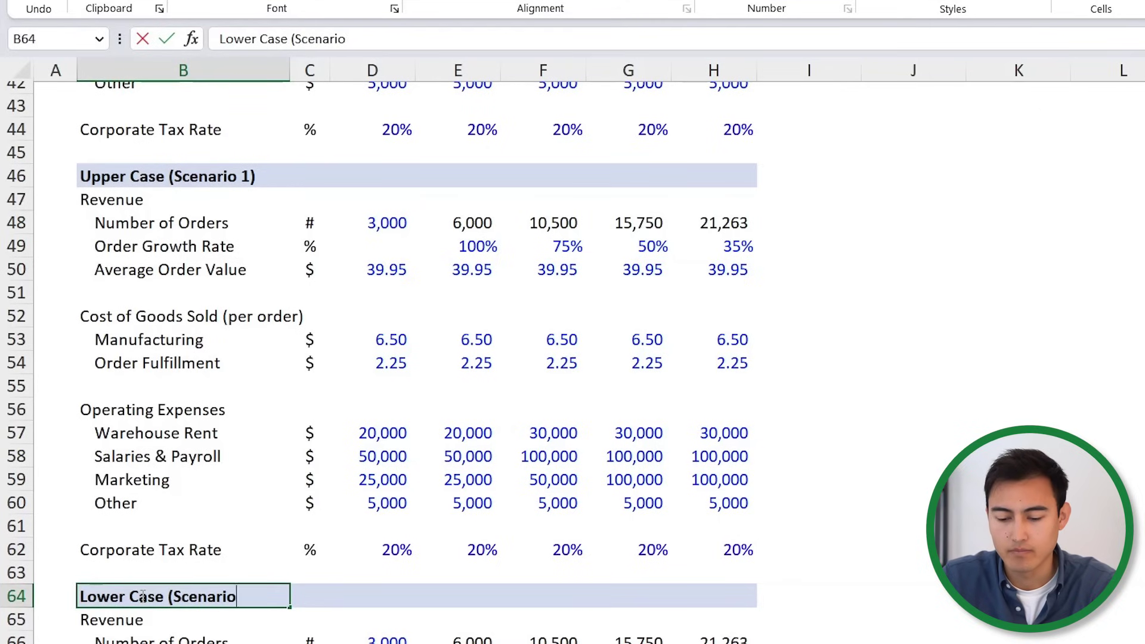
pyautogui.press('Return')
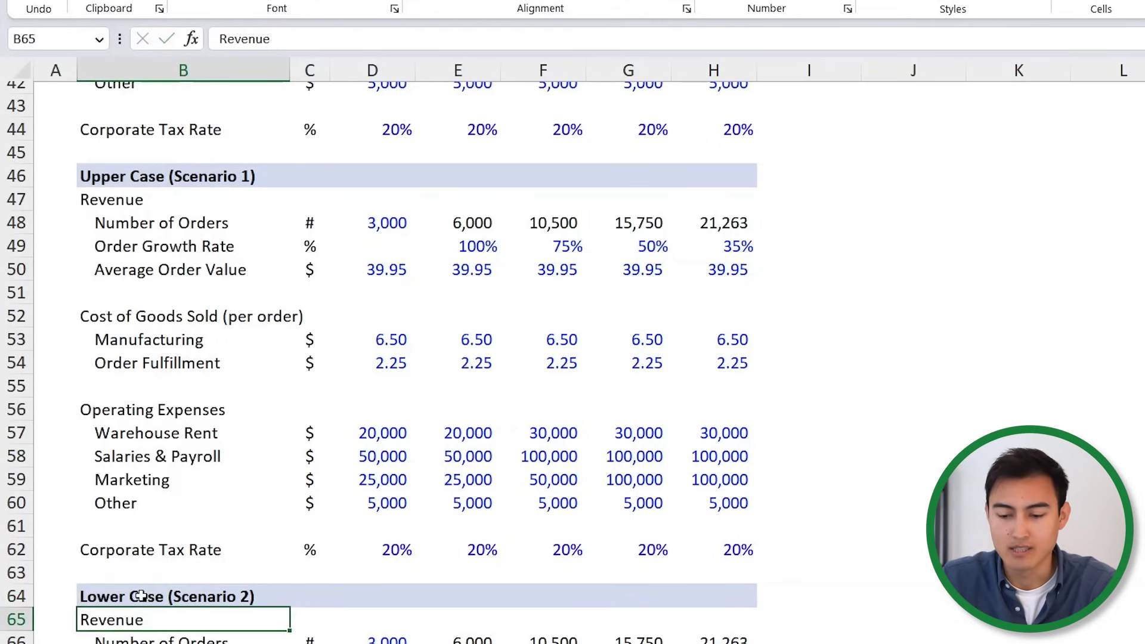
# Rename the original Assumptions heading in B28 as "Live Case".
pyautogui.scroll(7, 141, 595)
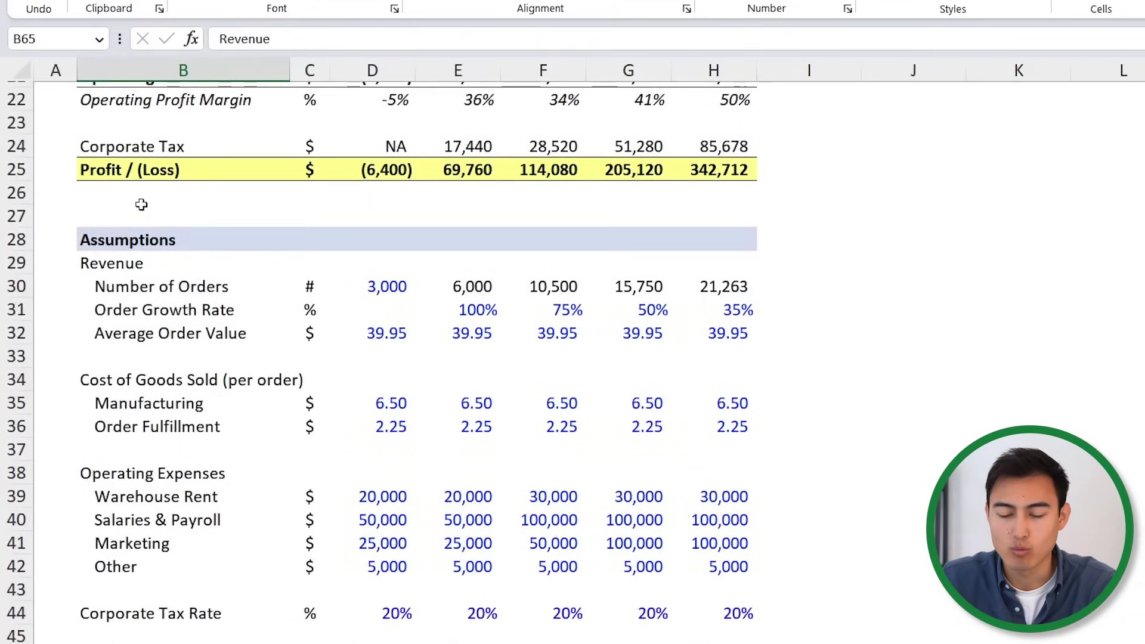
pyautogui.click(177, 255)
pyautogui.click(179, 248)
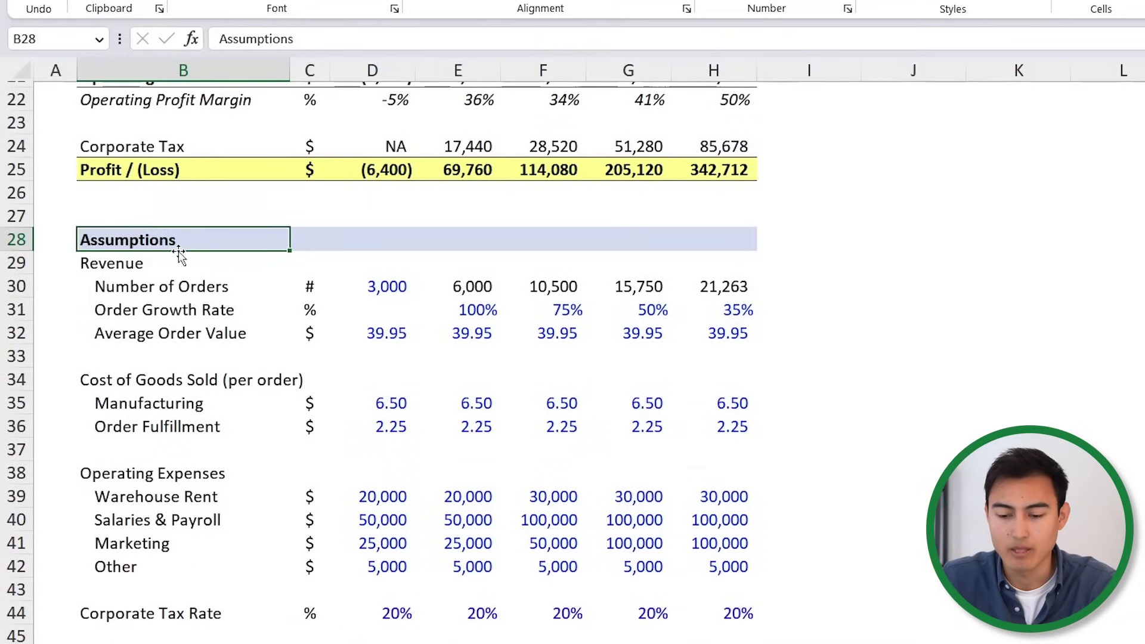
pyautogui.write('Live Case')
pyautogui.press('Return')
# Review the income statement alongside the Live Case, Upper Case and Lower Case assumption blocks.
pyautogui.scroll(3, 167, 250)
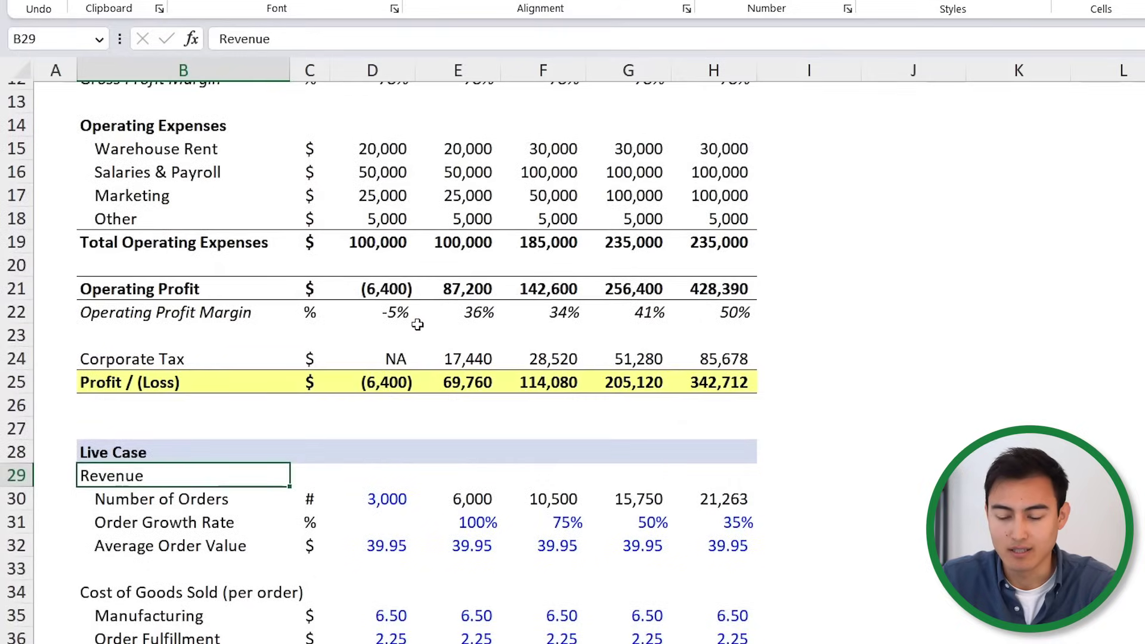
pyautogui.scroll(-6, 417, 324)
pyautogui.scroll(2, 417, 324)
pyautogui.scroll(-3, 417, 324)
pyautogui.scroll(2, 418, 323)
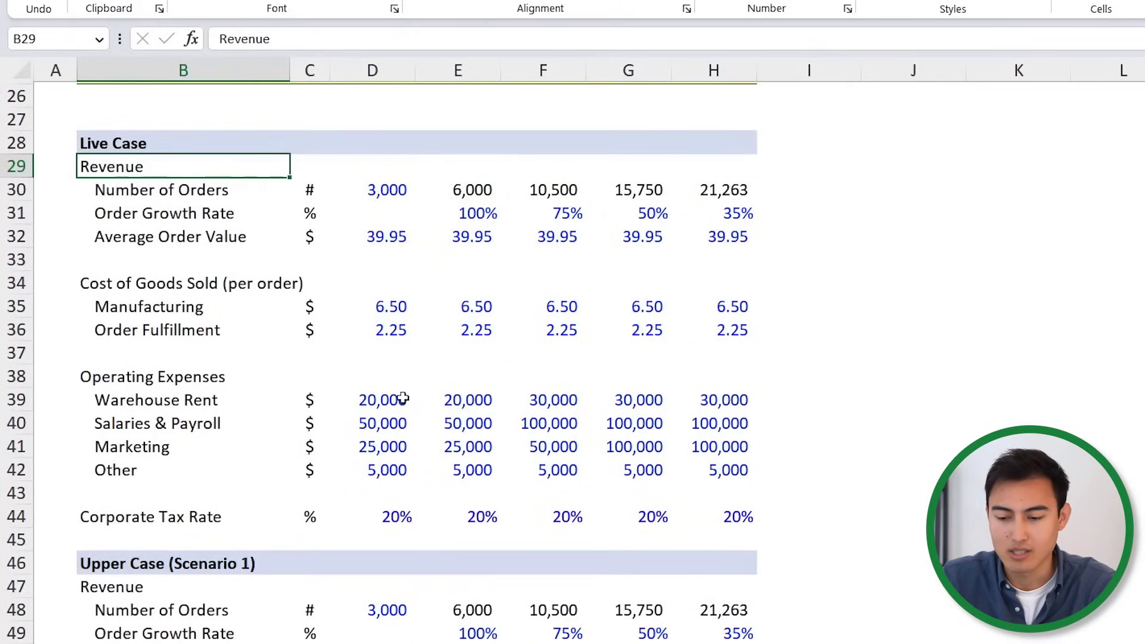
pyautogui.scroll(-6, 159, 281)
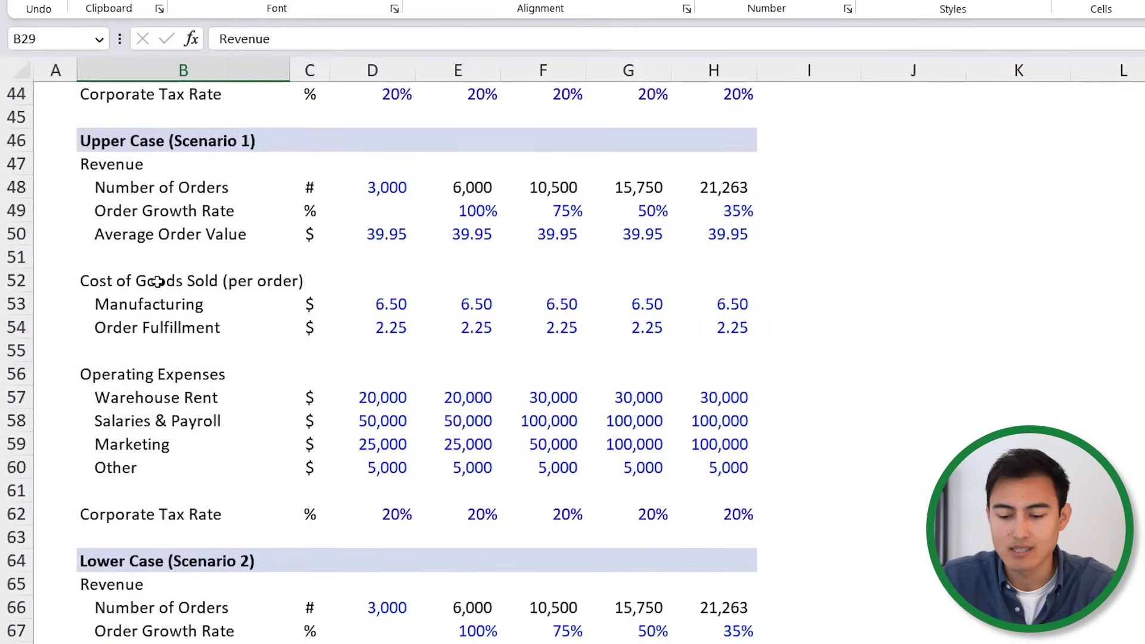
pyautogui.scroll(-4, 158, 282)
pyautogui.scroll(1, 158, 282)
pyautogui.scroll(-2, 166, 430)
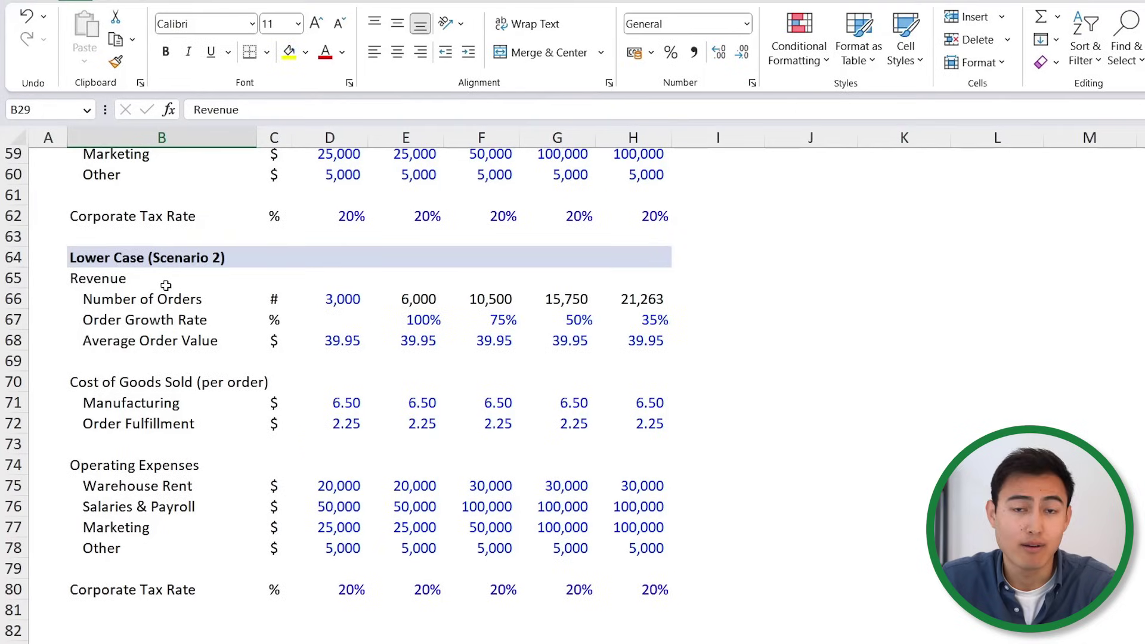
pyautogui.scroll(17, 166, 286)
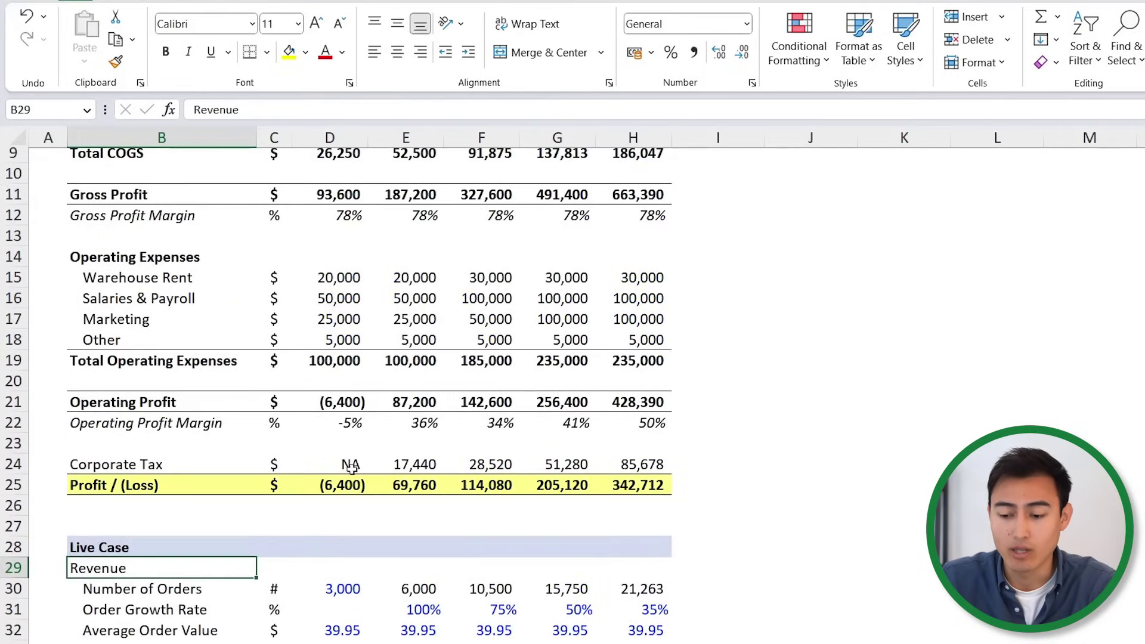
pyautogui.scroll(2, 350, 468)
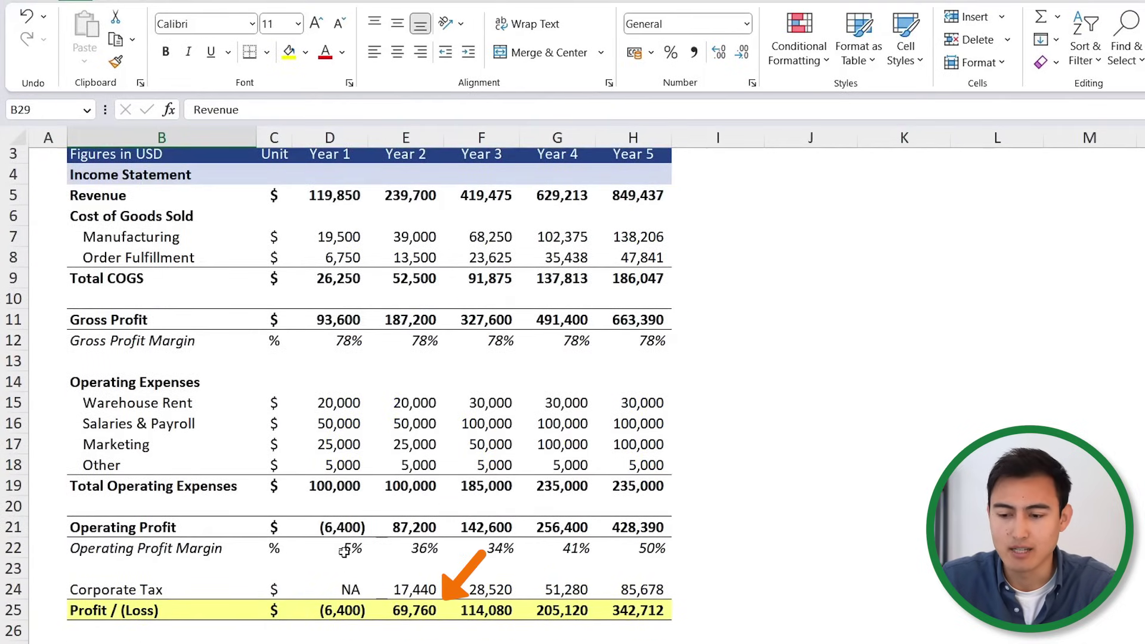
# Set the Lower Case Year 1 Number of Orders in D66 to 2,000.
pyautogui.scroll(-14, 344, 553)
pyautogui.scroll(-5, 344, 550)
pyautogui.click(337, 245)
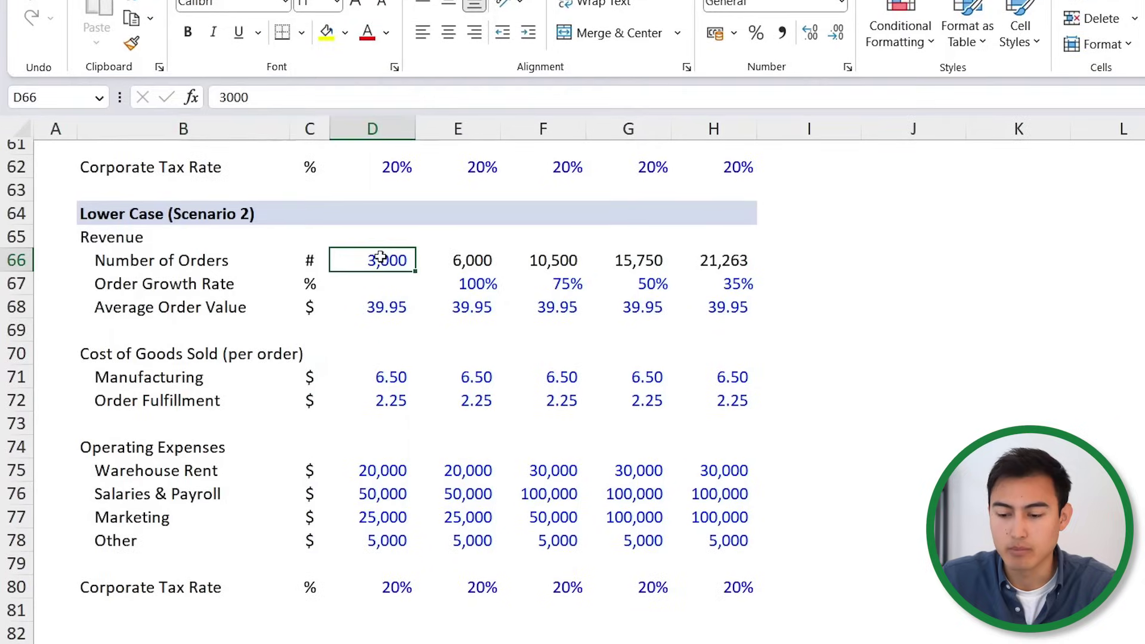
pyautogui.doubleClick(381, 256)
pyautogui.press('BackSpace')
pyautogui.write('2')
pyautogui.press('Return')
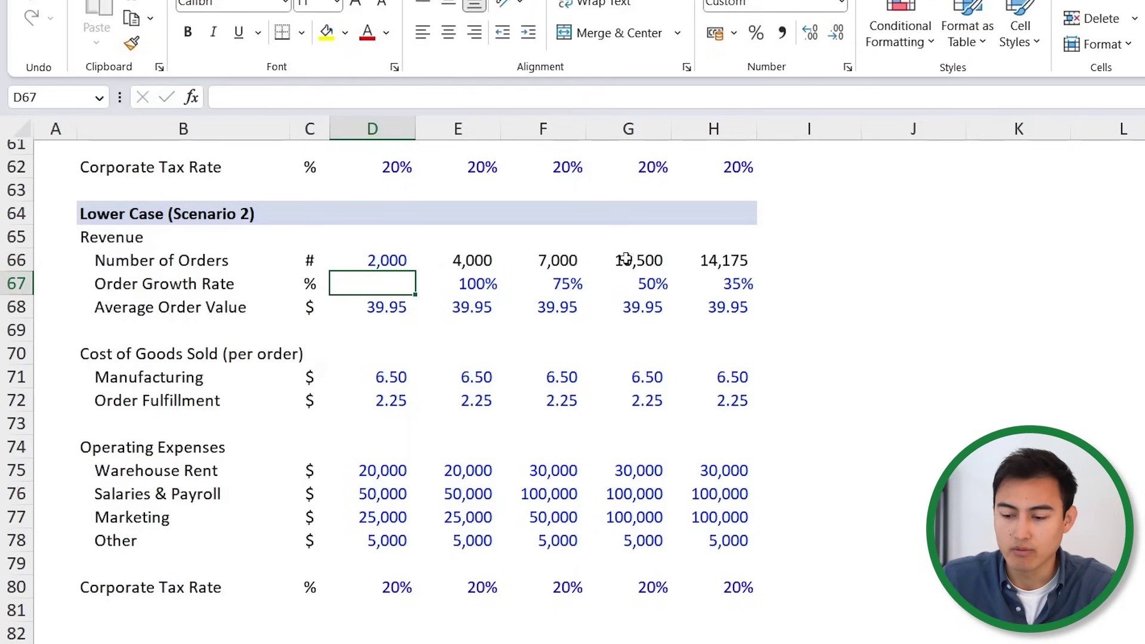
# Set the Lower Case Average Order Value to 34.95 in D68 and fill it across to Year 5 in H68.
pyautogui.press('Down')
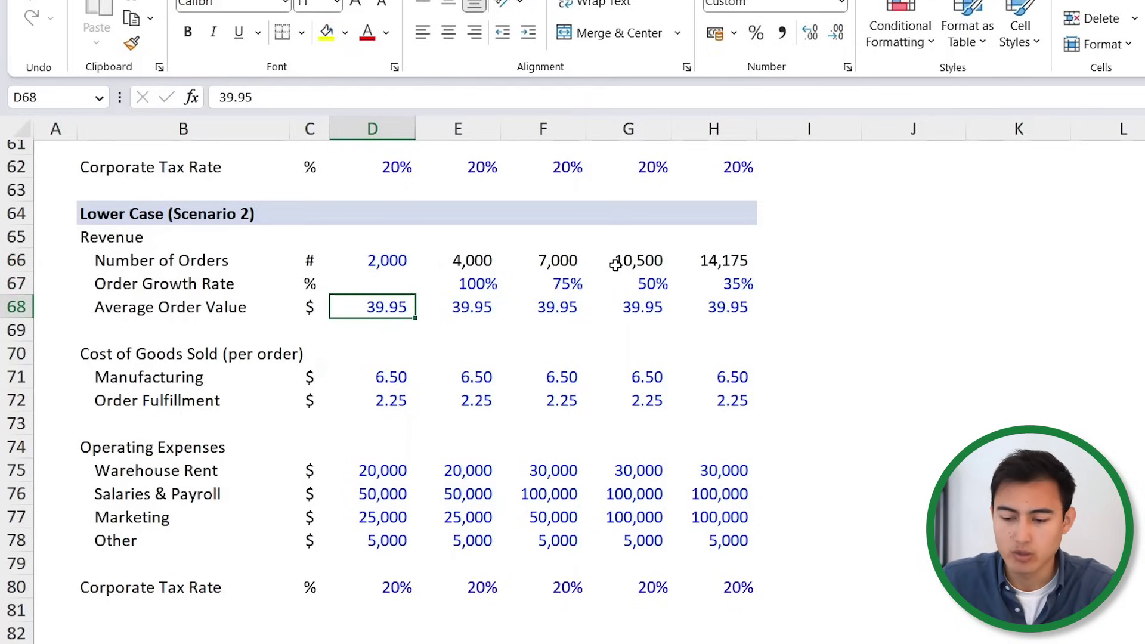
pyautogui.write('34.95')
pyautogui.press('Return')
pyautogui.press('Up')
pyautogui.hotkey('shift', 'Right')
pyautogui.hotkey('shift', 'Right')
pyautogui.hotkey('shift', 'Right')
pyautogui.hotkey('shift', 'Right')
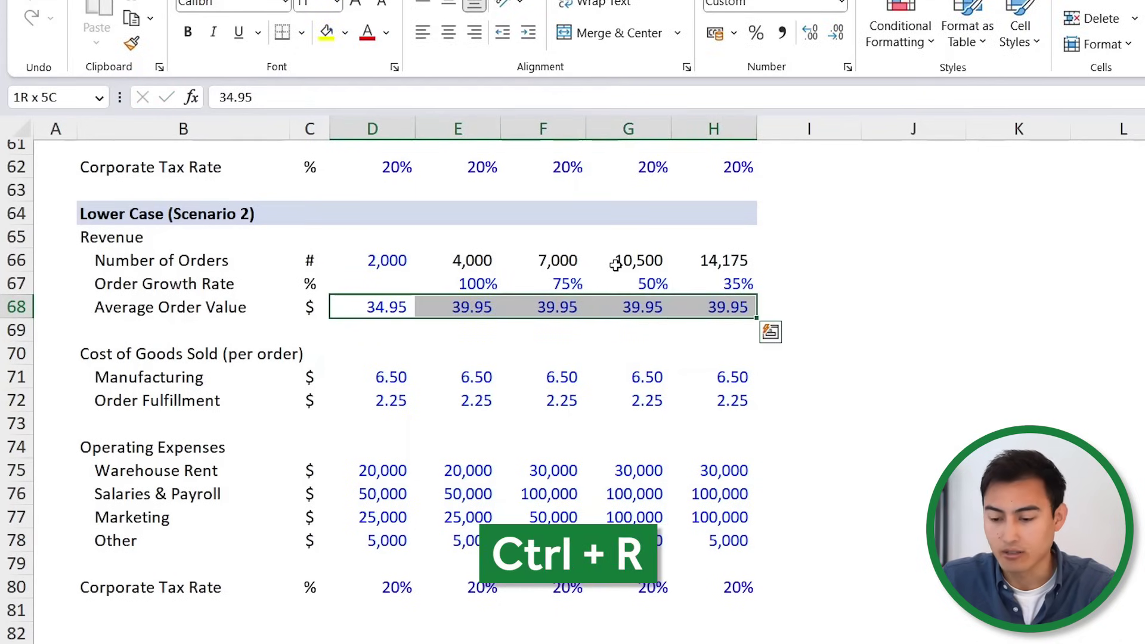
pyautogui.hotkey('ctrl', 'r')
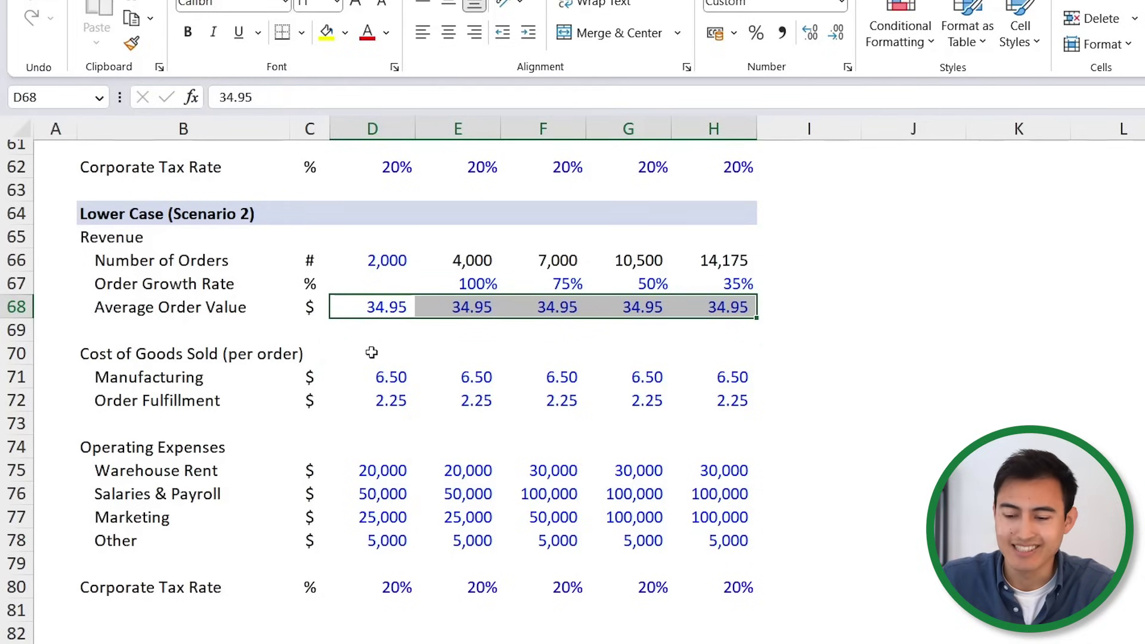
# Set the Lower Case Manufacturing cost per order to 8 in D71 and fill it across to H71.
pyautogui.click(383, 374)
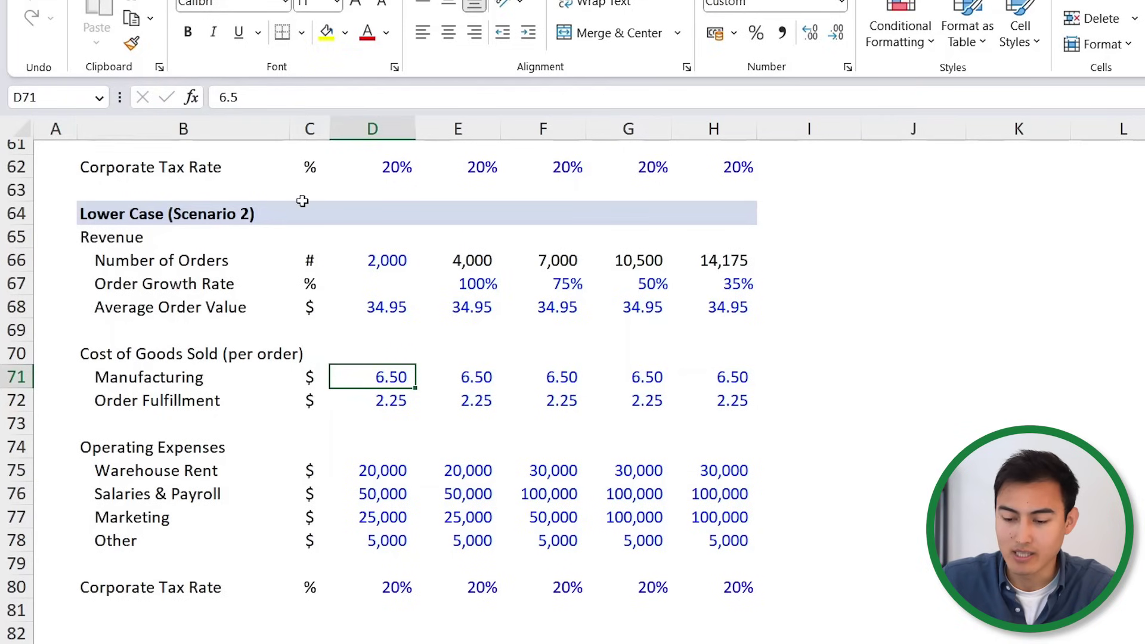
pyautogui.write('8')
pyautogui.press('Return')
pyautogui.press('Right')
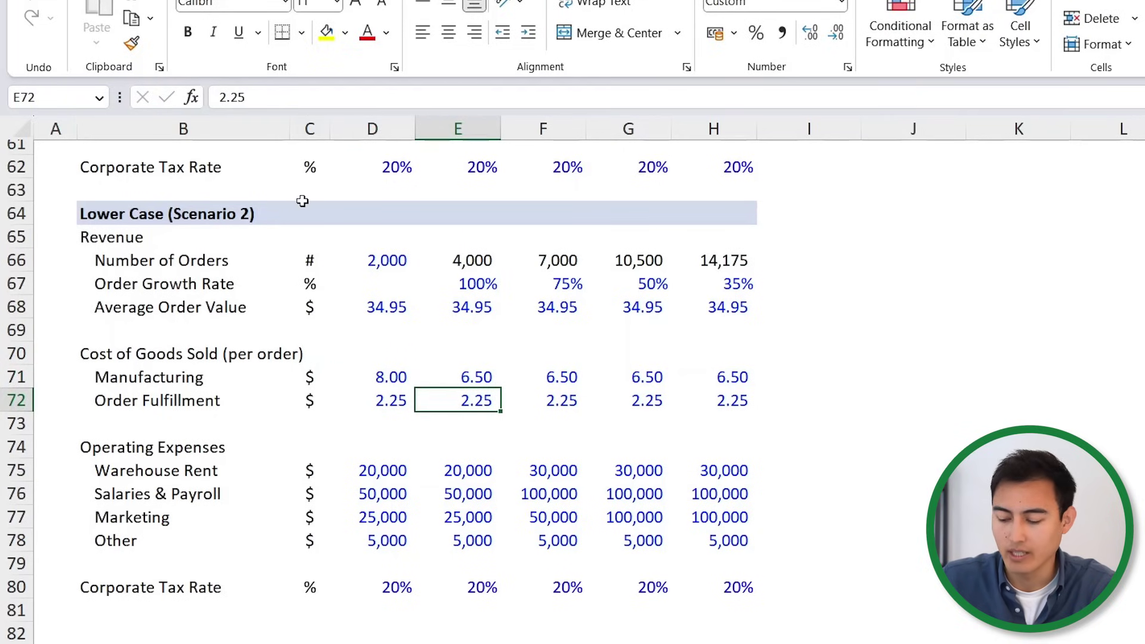
pyautogui.press('Up')
pyautogui.press('Left')
pyautogui.hotkey('shift', 'Right')
pyautogui.hotkey('shift', 'Right')
pyautogui.hotkey('shift', 'Right')
pyautogui.hotkey('shift', 'Right')
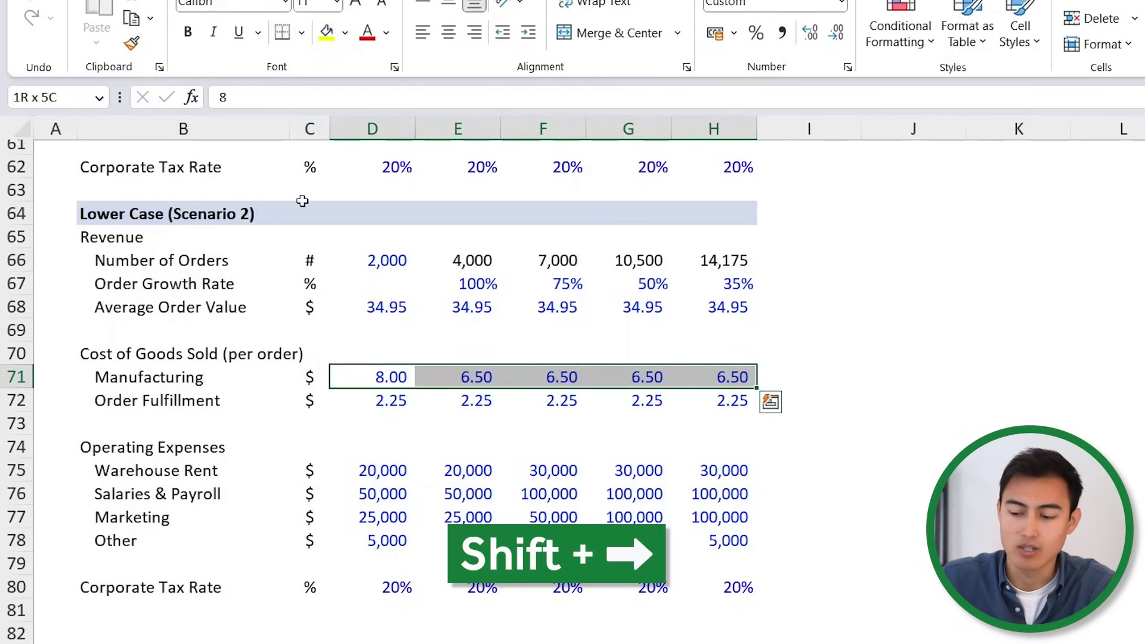
pyautogui.hotkey('ctrl', 'r')
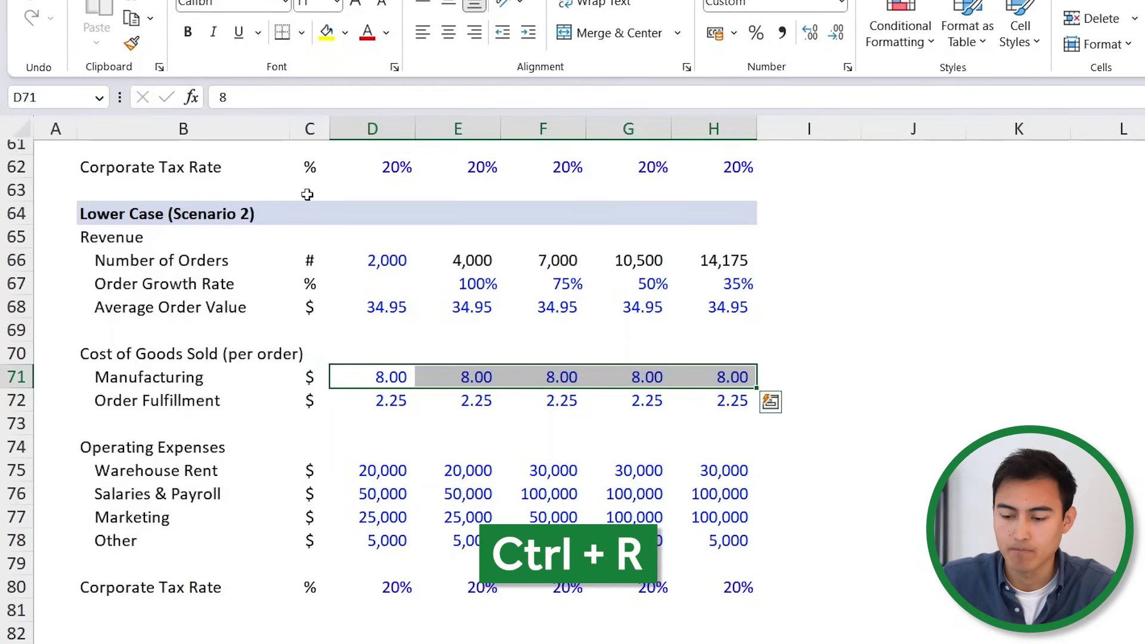
# Set the Lower Case Corporate Tax Rate to 25% in D80 and fill it across to H80.
pyautogui.click(137, 580)
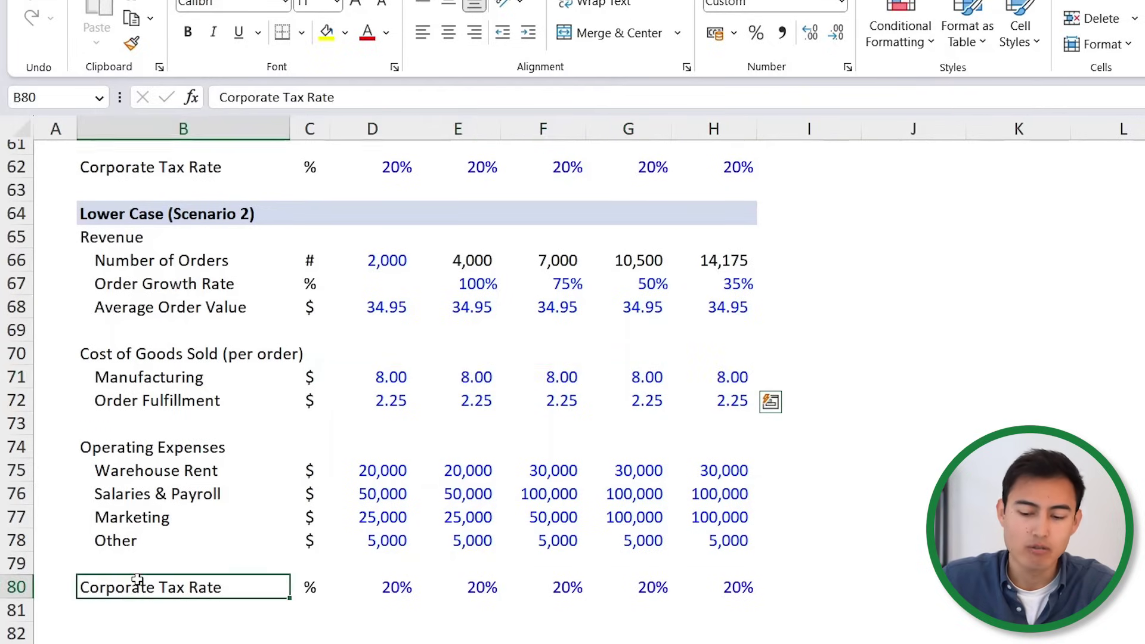
pyautogui.press('Right')
pyautogui.press('Right')
pyautogui.write('25')
pyautogui.press('Return')
pyautogui.press('Up')
pyautogui.hotkey('ctrl', 'c')
pyautogui.hotkey('shift', 'Right')
pyautogui.hotkey('shift', 'Right')
pyautogui.hotkey('shift', 'Right')
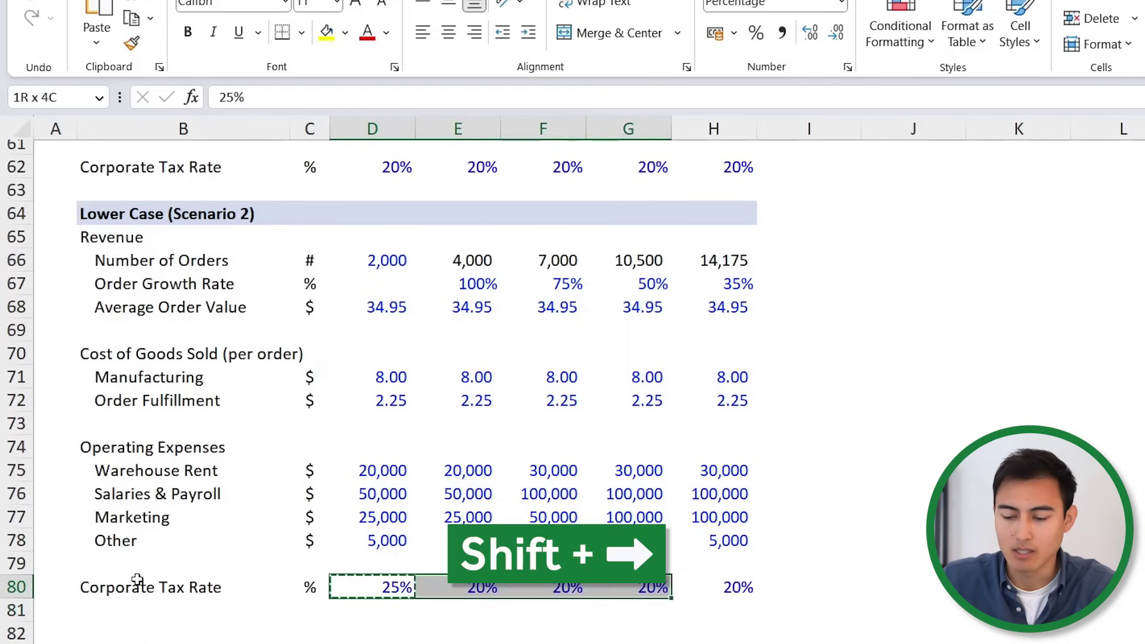
pyautogui.hotkey('shift', 'Right')
pyautogui.hotkey('ctrl', 'r')
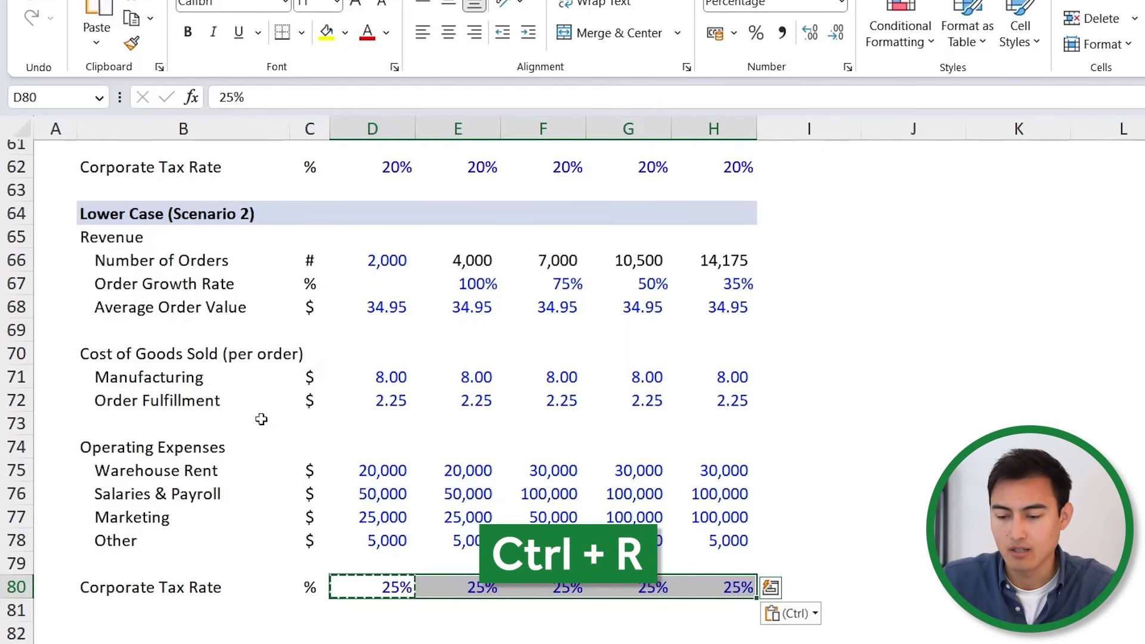
# Enter the label Scenario in cell I4, beside the Income Statement heading row.
pyautogui.scroll(7, 259, 417)
pyautogui.scroll(13, 261, 420)
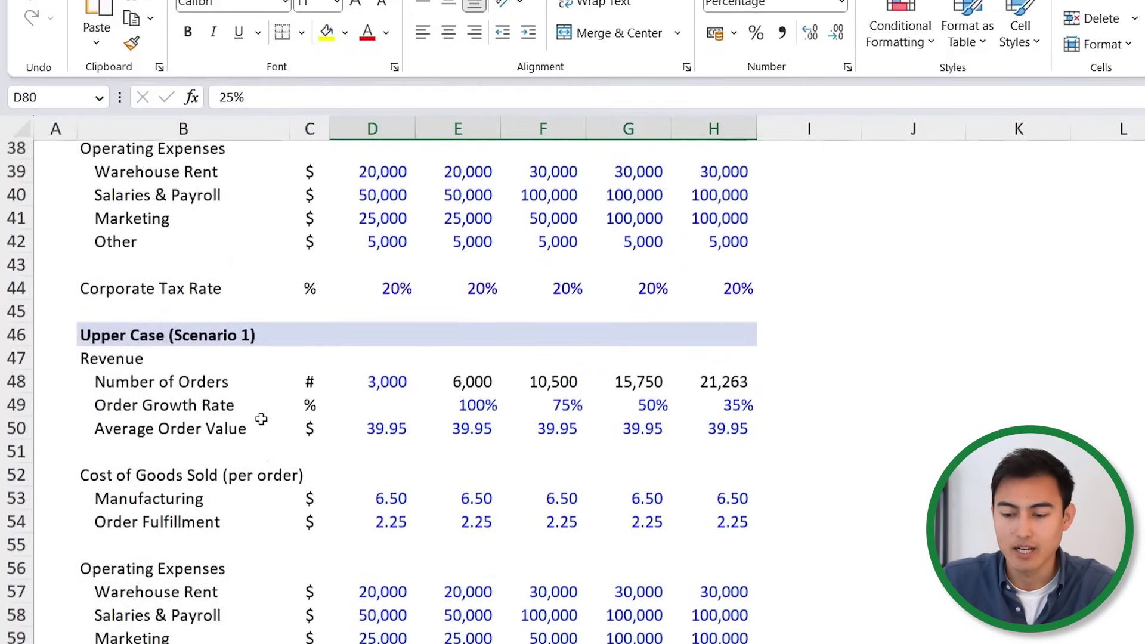
pyautogui.click(849, 235)
pyautogui.click(862, 232)
pyautogui.click(852, 232)
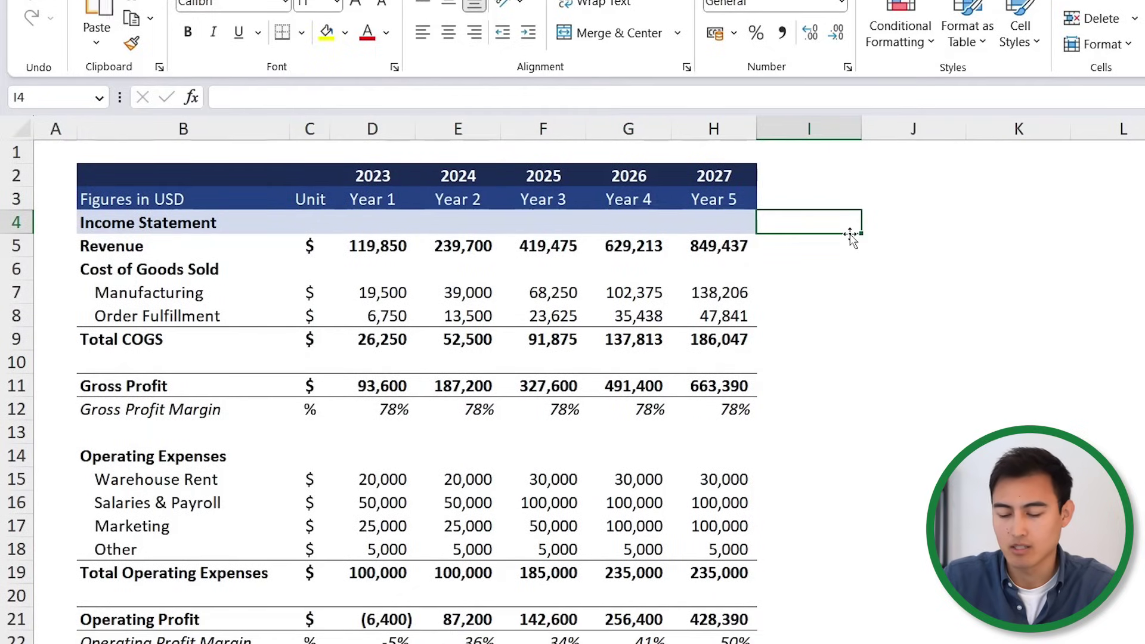
pyautogui.write('Sce')
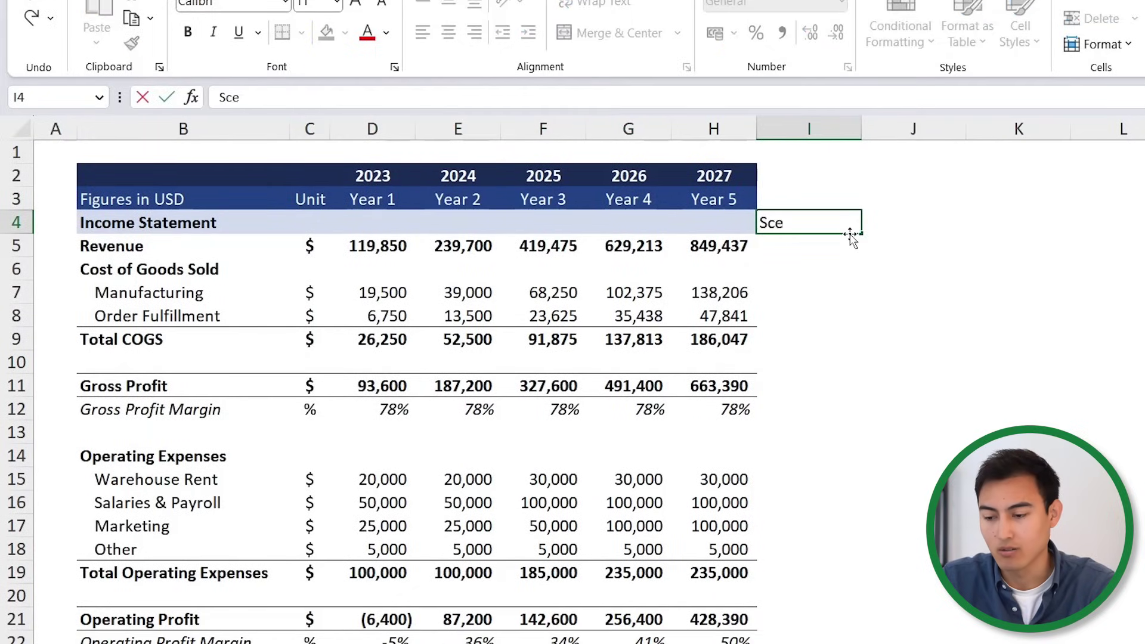
pyautogui.write('nario')
pyautogui.press('Tab')
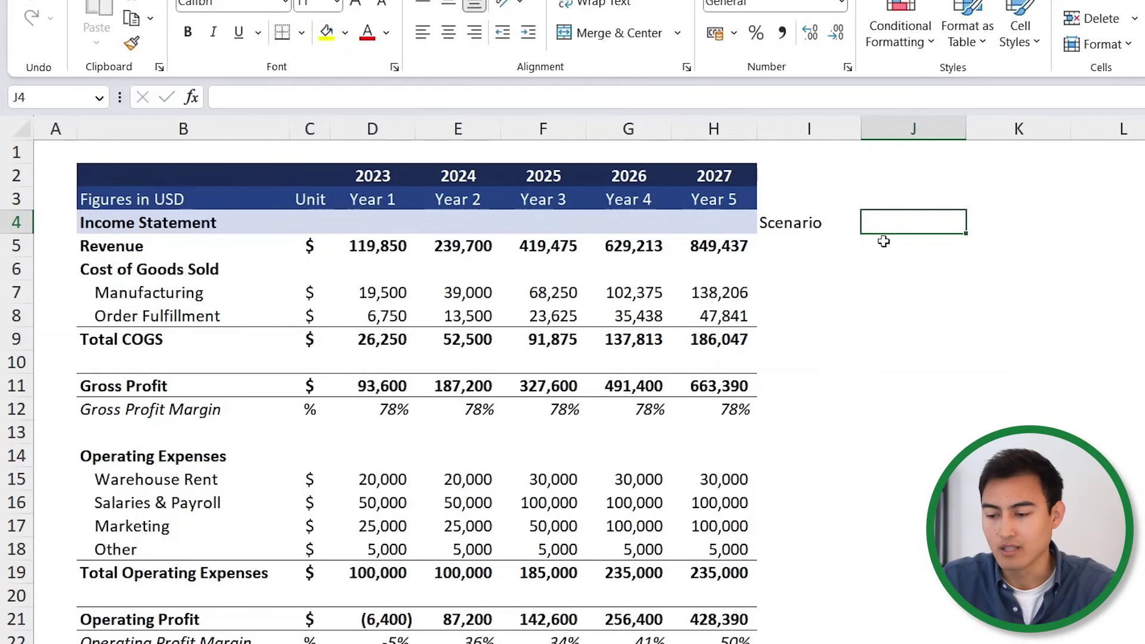
# Enter 1 as the scenario number in J4 and replace it with 2.
pyautogui.write('1')
pyautogui.press('Return')
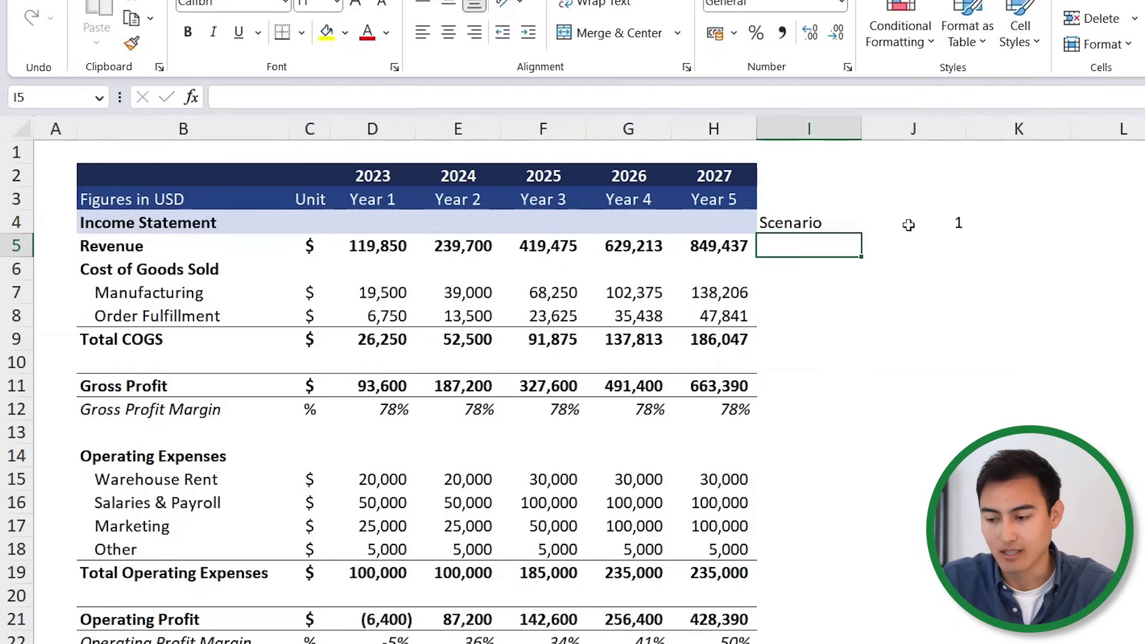
pyautogui.click(909, 225)
pyautogui.write('2')
pyautogui.press('Return')
# Format J4 with all borders, a light yellow fill and bold centred text, and right-align the Scenario label in I4.
pyautogui.click(909, 225)
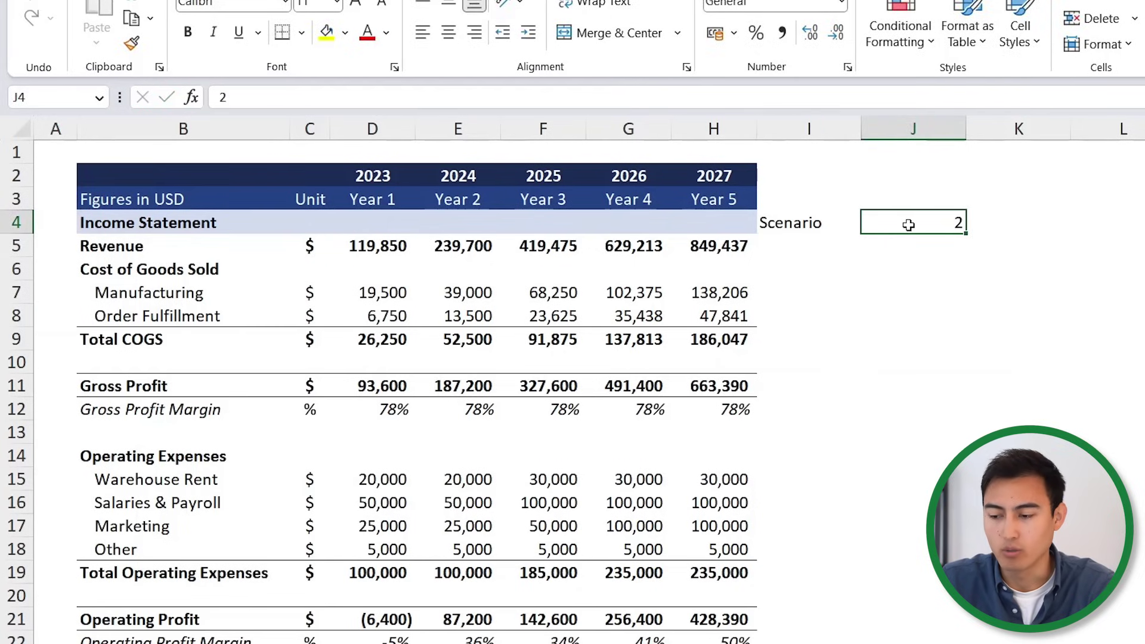
pyautogui.click(301, 33)
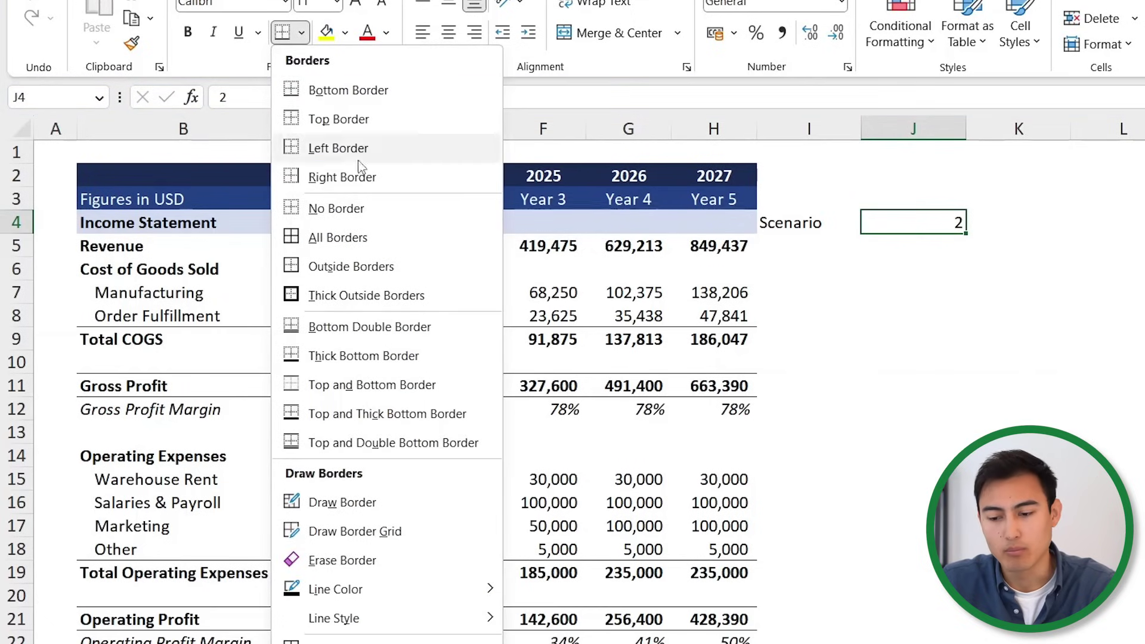
pyautogui.click(353, 238)
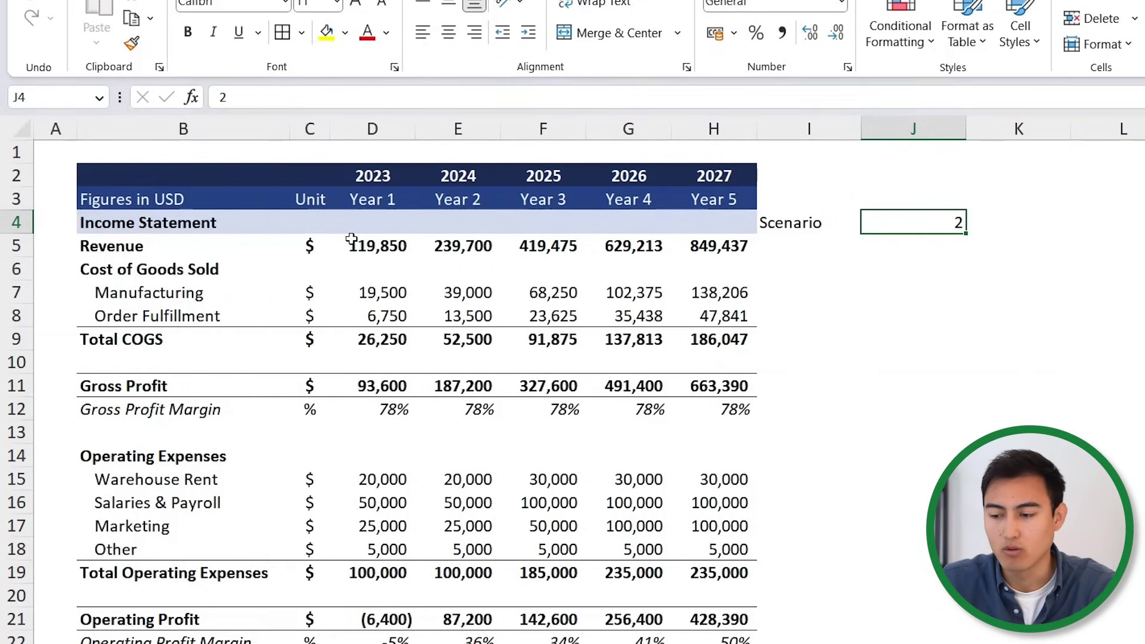
pyautogui.click(345, 36)
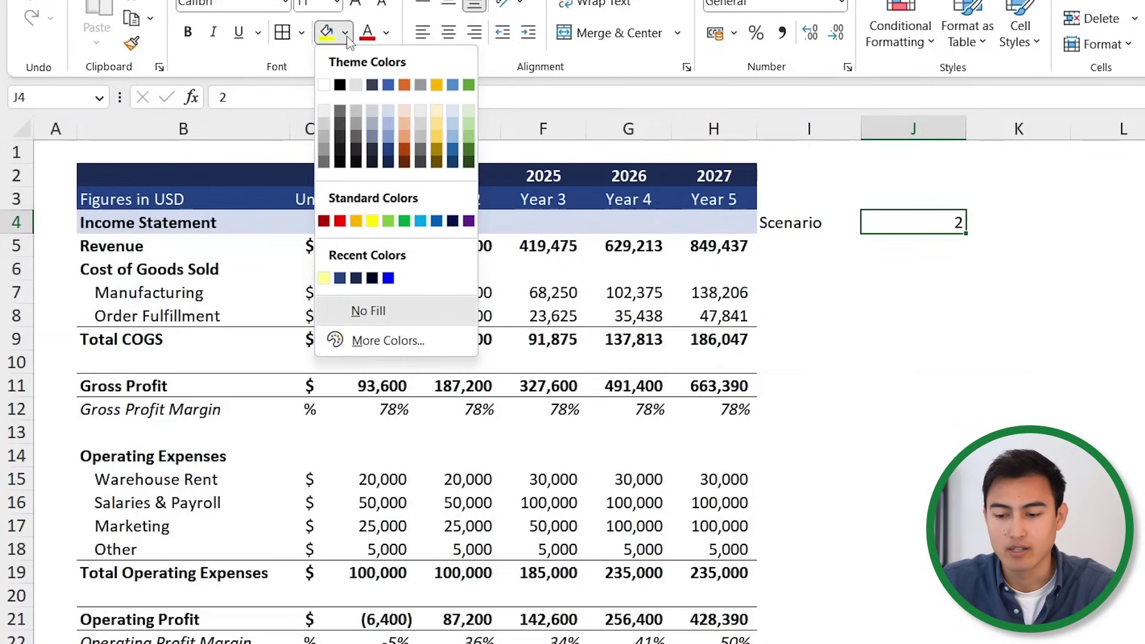
pyautogui.click(324, 279)
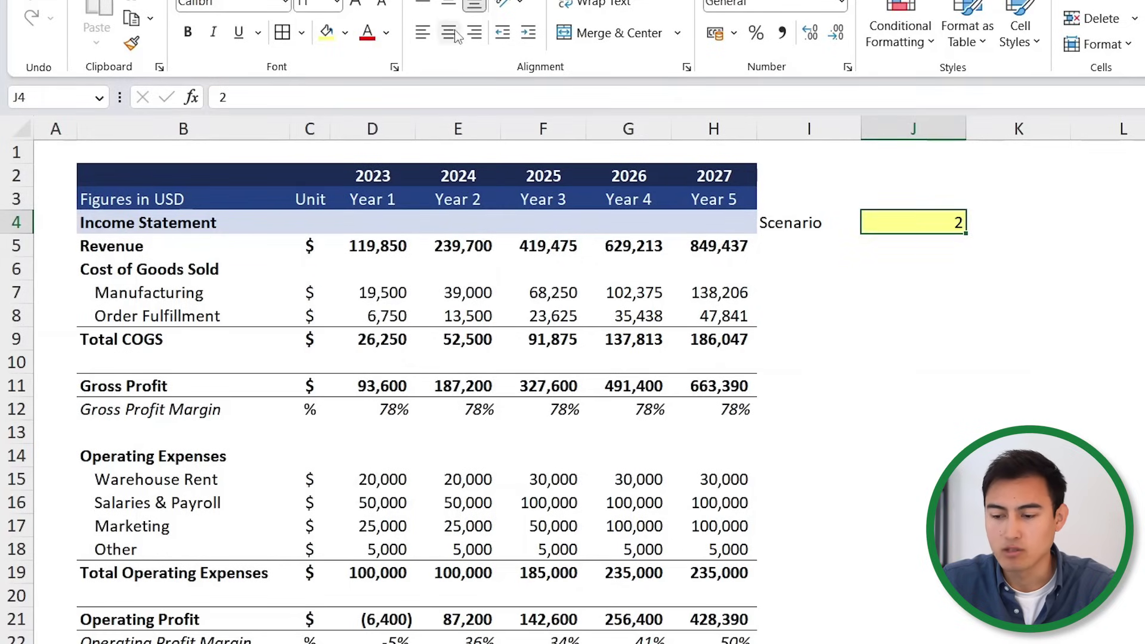
pyautogui.hotkey('ctrl', 'b')
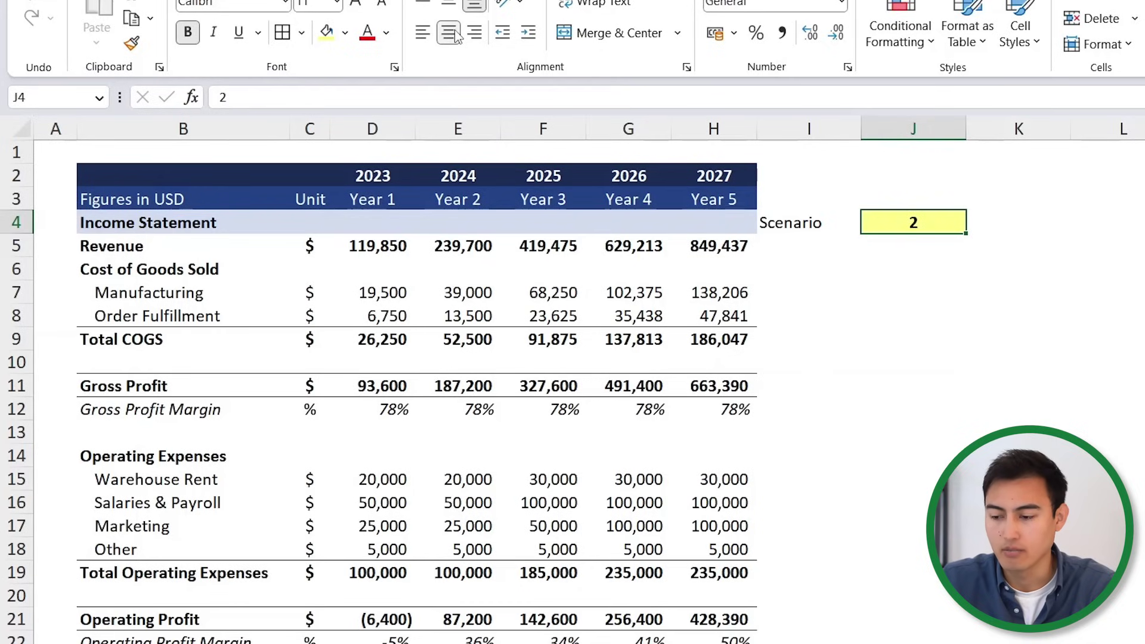
pyautogui.press('Left')
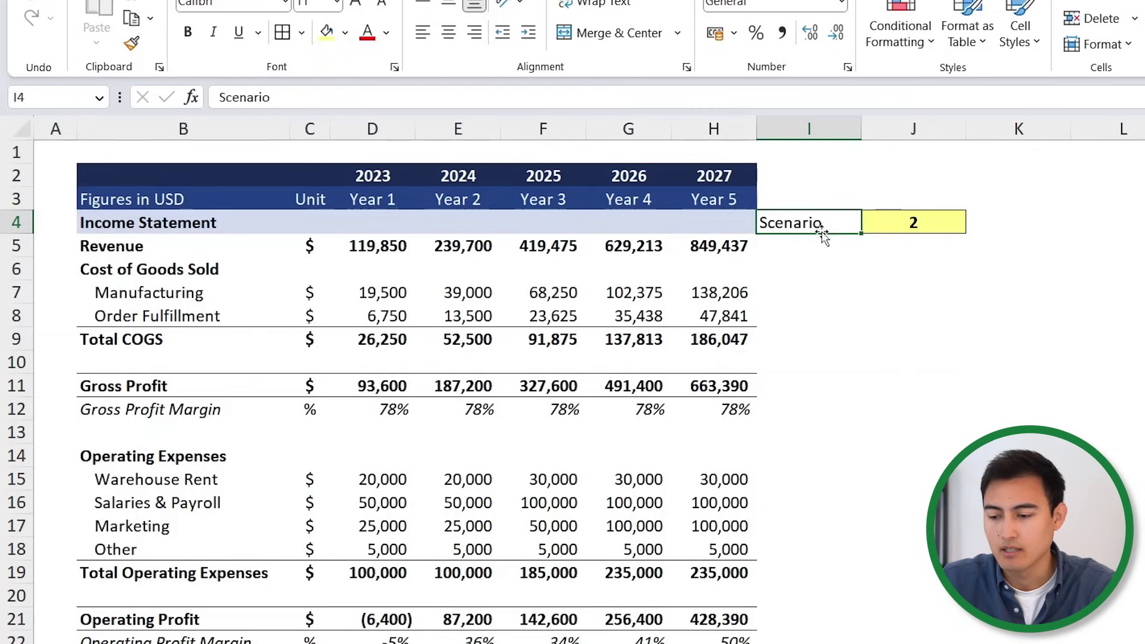
pyautogui.click(469, 37)
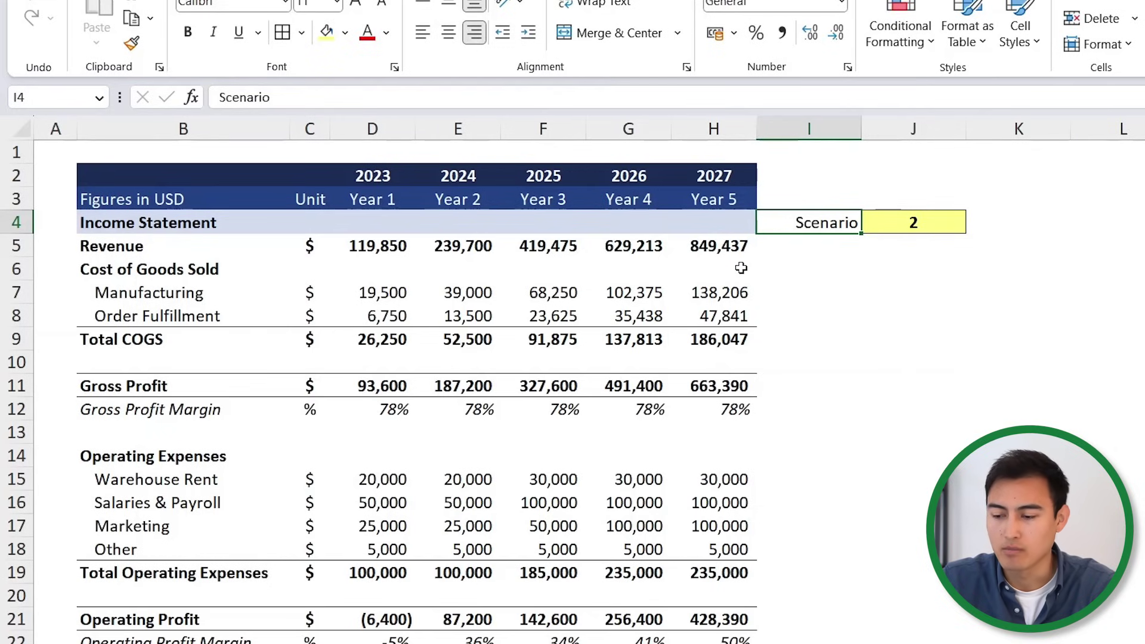
# Enter =CHOOSE($J$4,D48,D66) in D30 as the Live Case Year 1 Number of Orders.
pyautogui.scroll(-4, 740, 275)
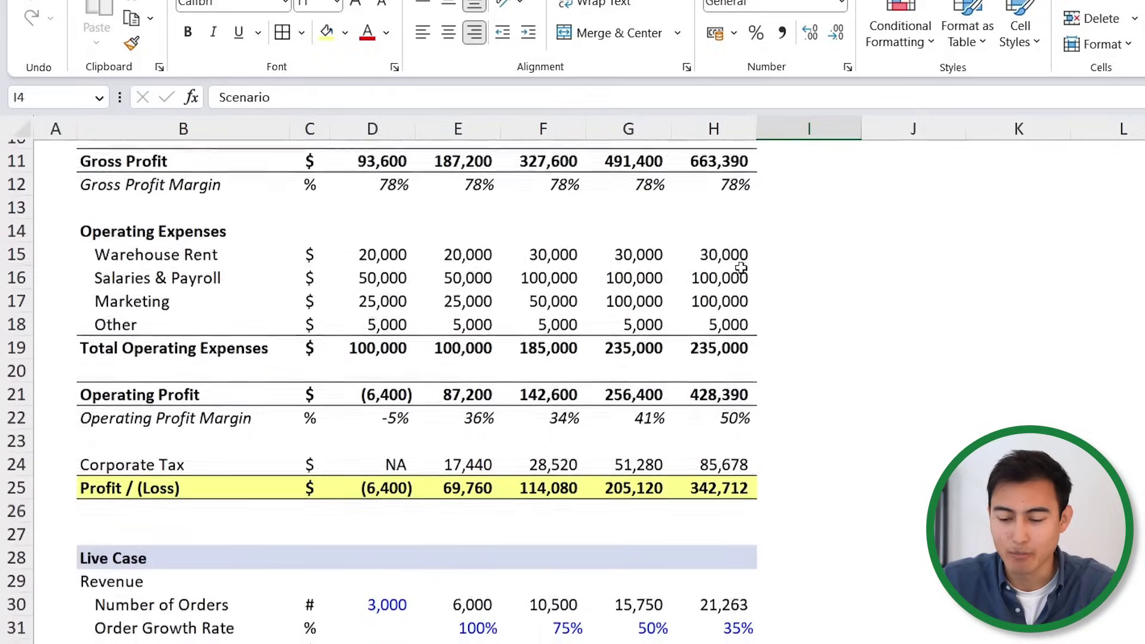
pyautogui.scroll(-2, 313, 567)
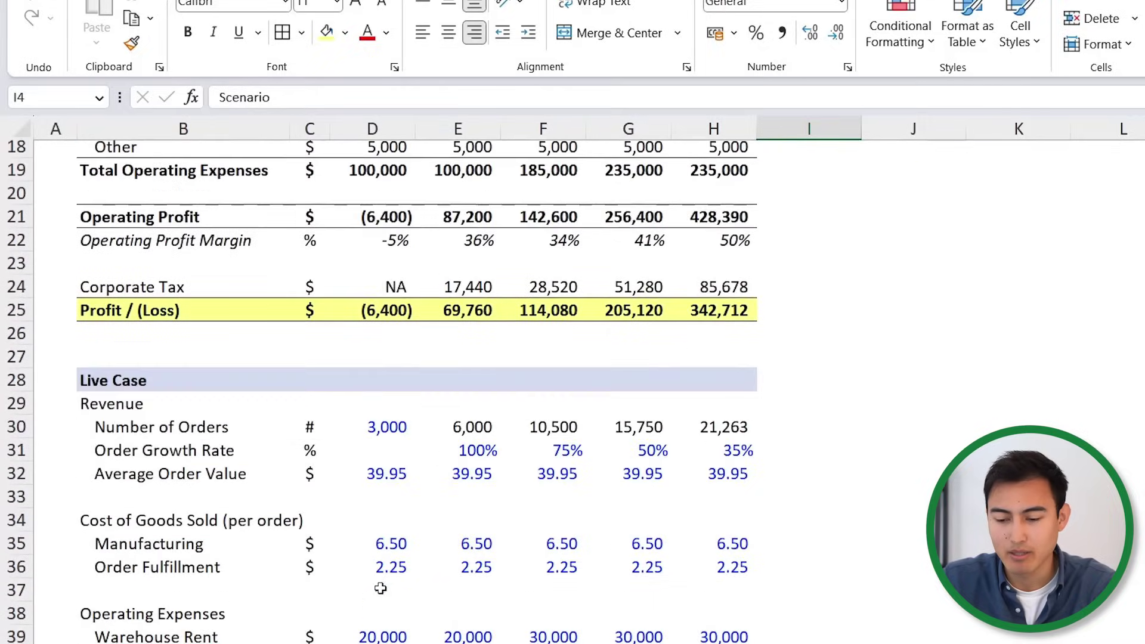
pyautogui.click(386, 426)
pyautogui.write('=')
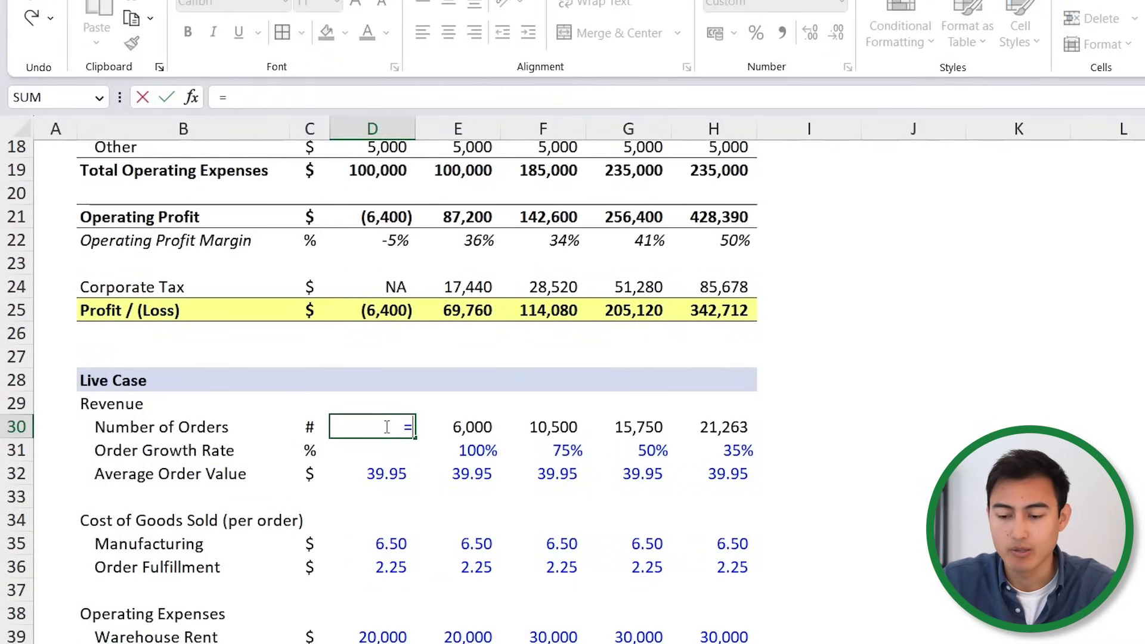
pyautogui.write('choo')
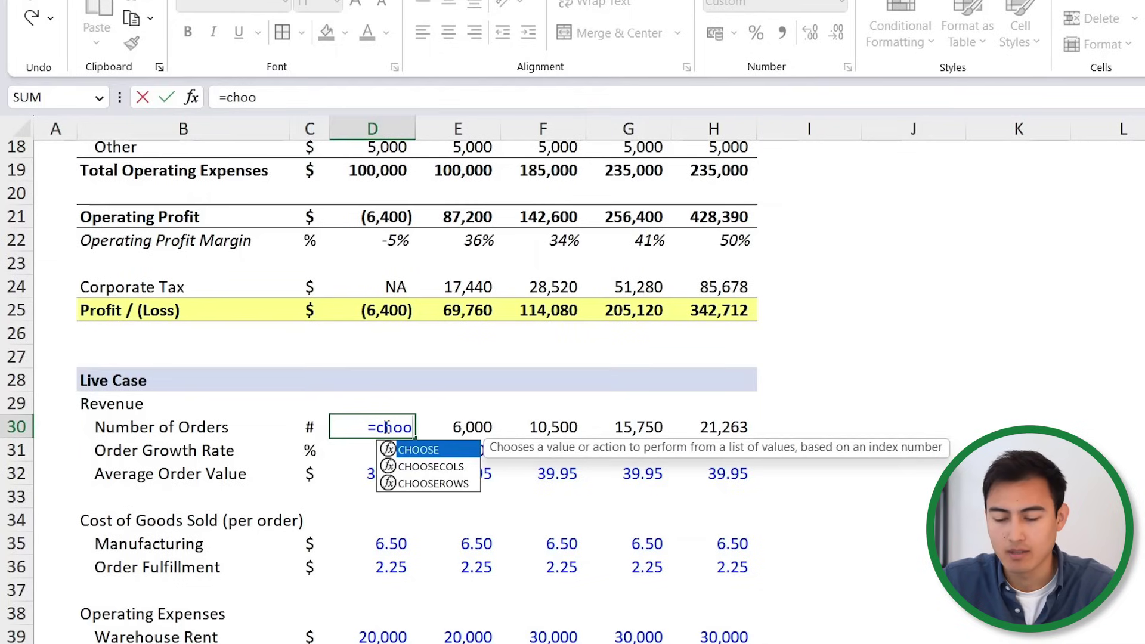
pyautogui.press('Tab')
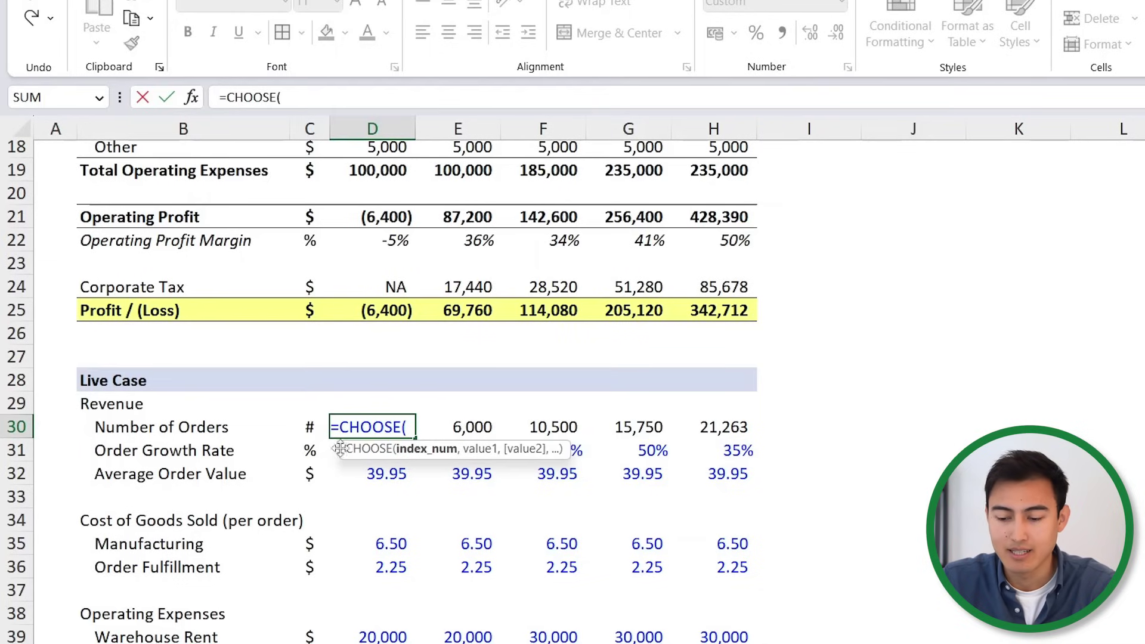
pyautogui.scroll(6, 605, 363)
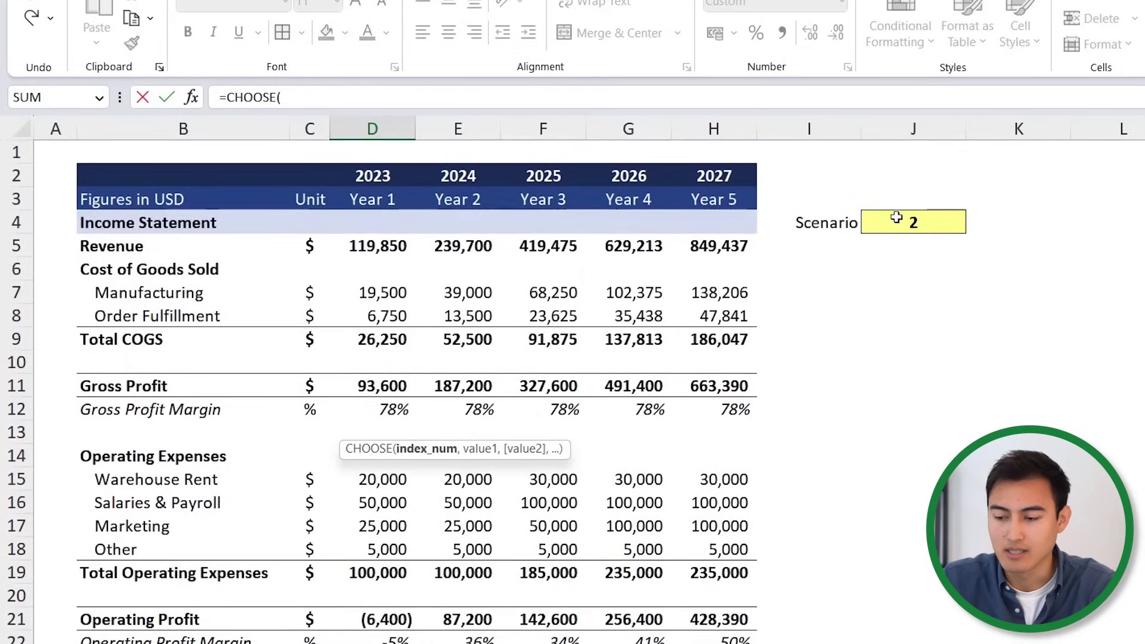
pyautogui.click(897, 218)
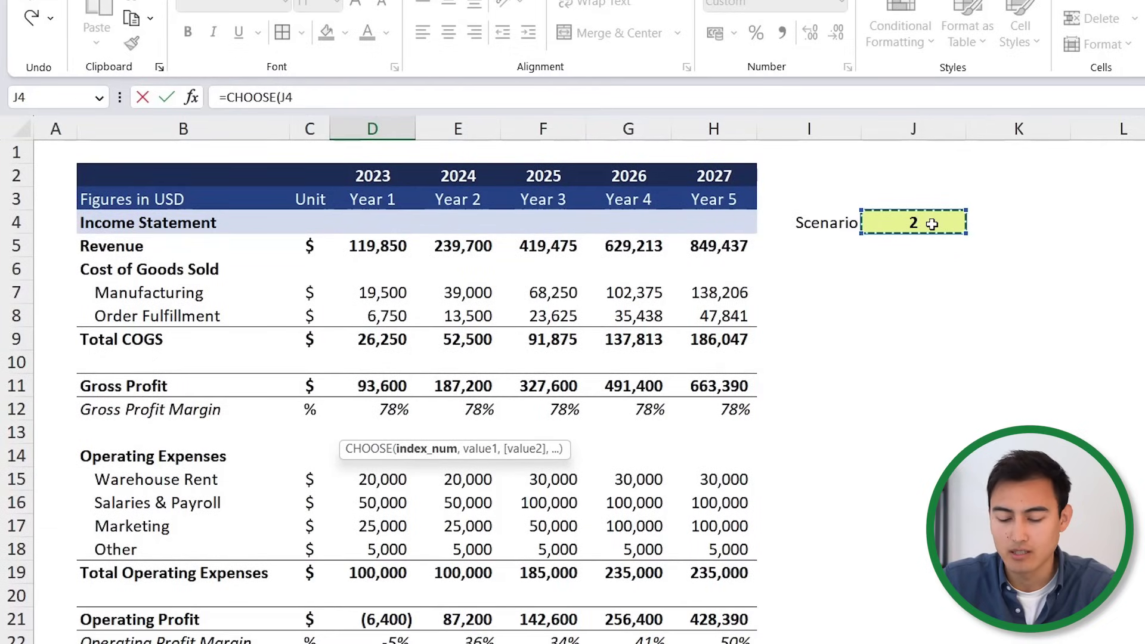
pyautogui.press('F4')
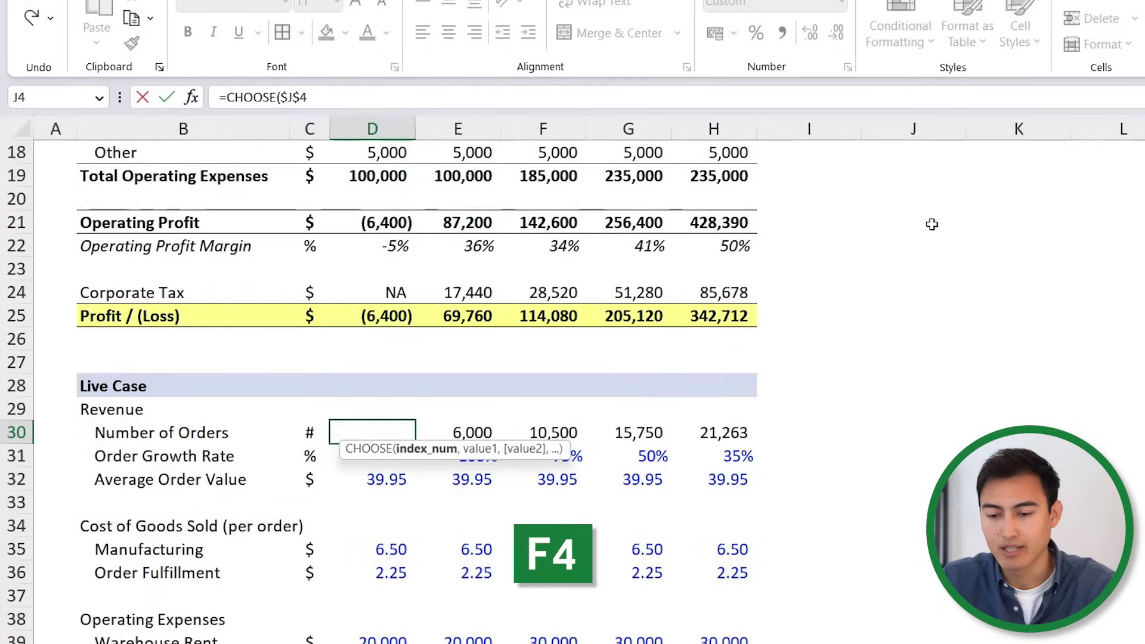
pyautogui.write(',')
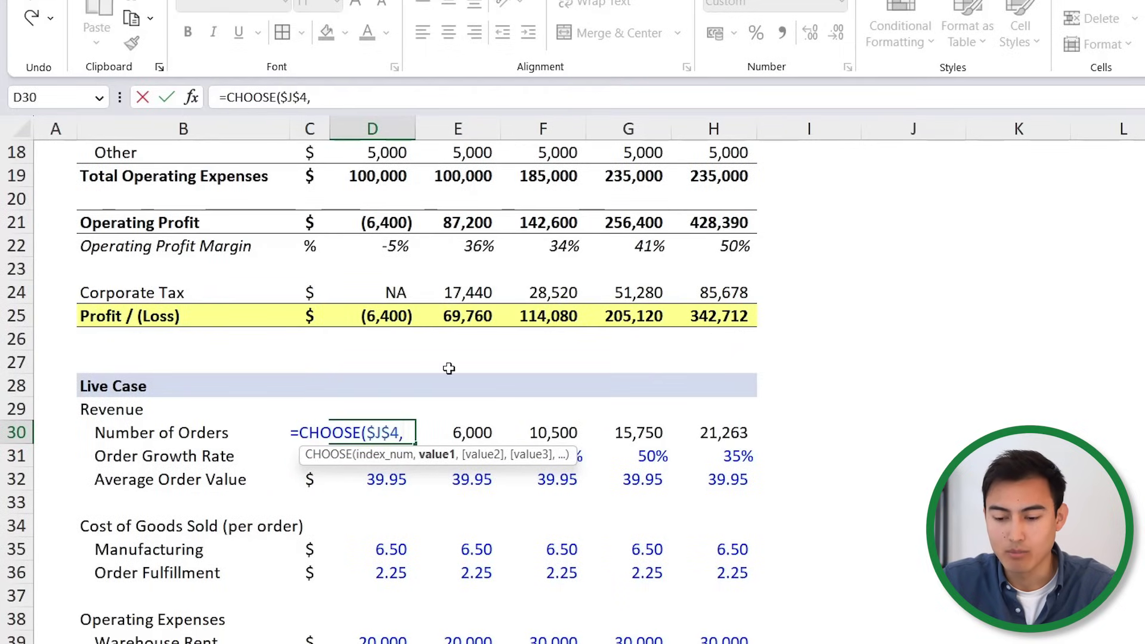
pyautogui.scroll(-4, 448, 367)
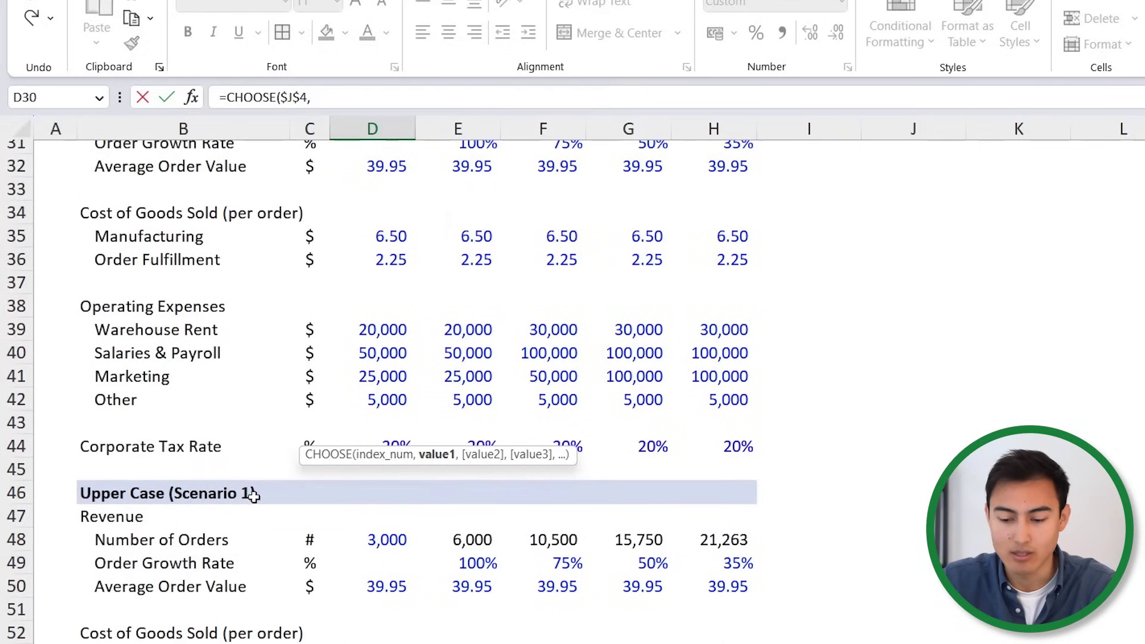
pyautogui.click(374, 544)
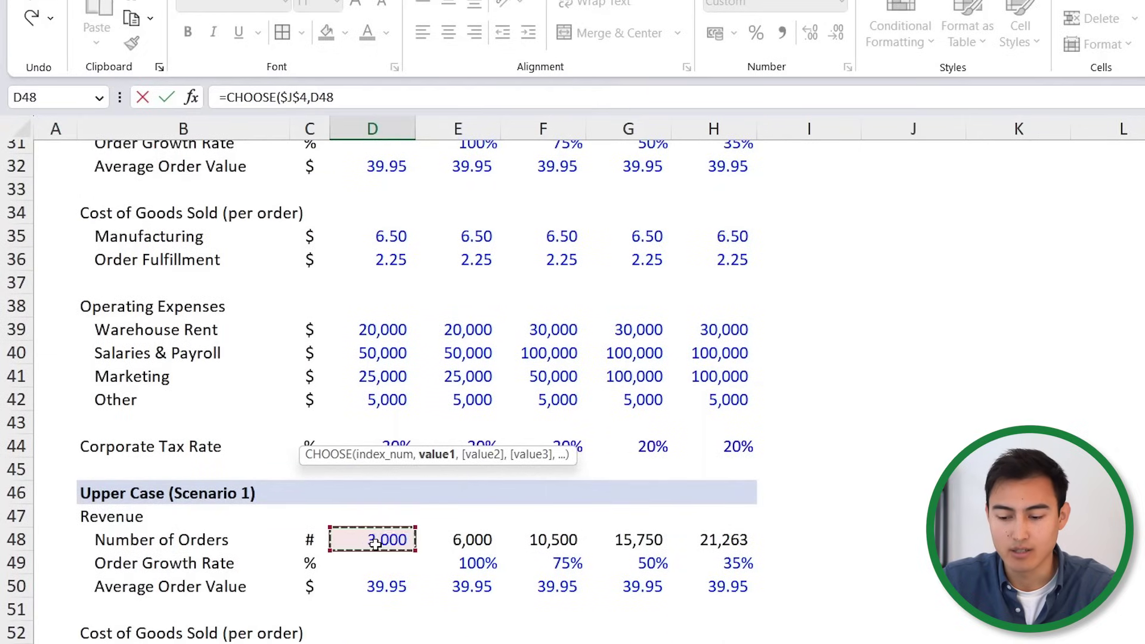
pyautogui.write(',')
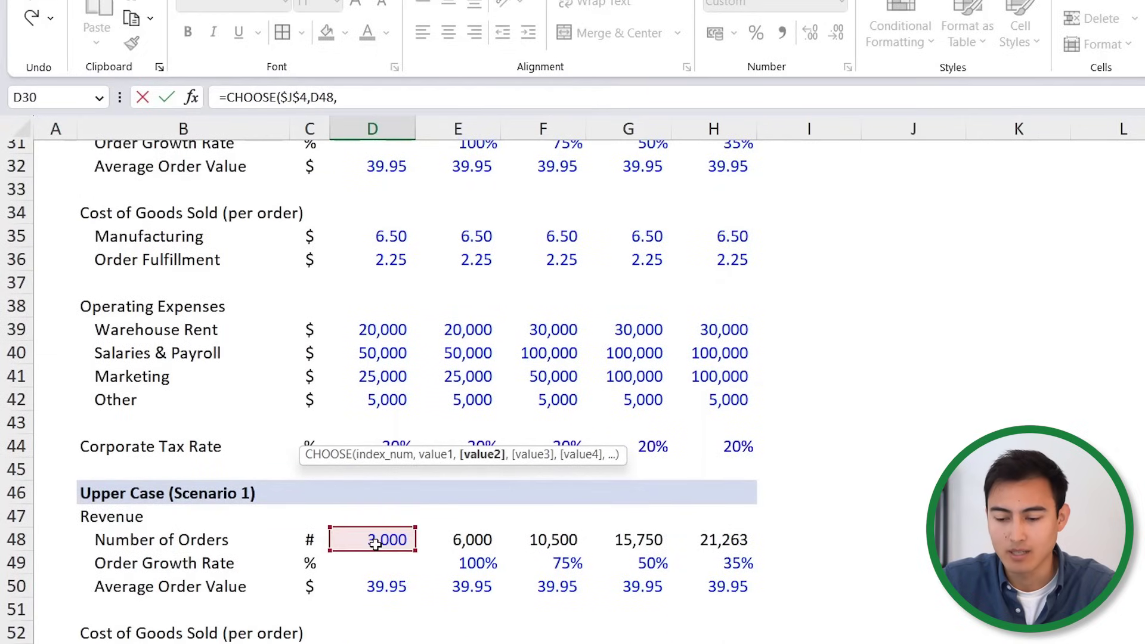
pyautogui.scroll(-5, 375, 544)
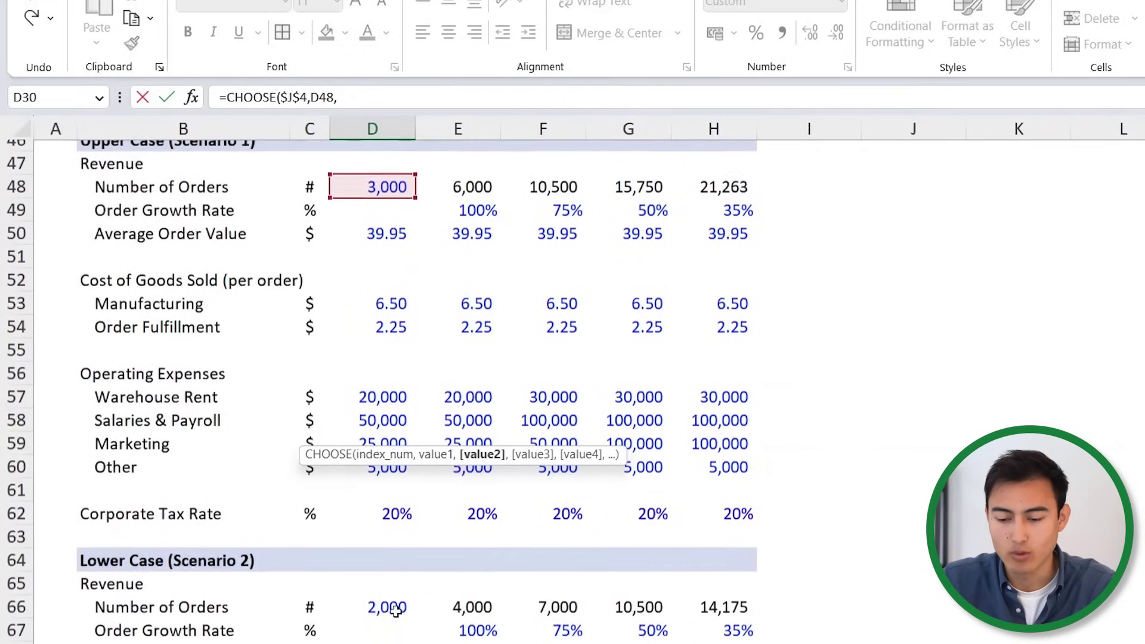
pyautogui.click(389, 614)
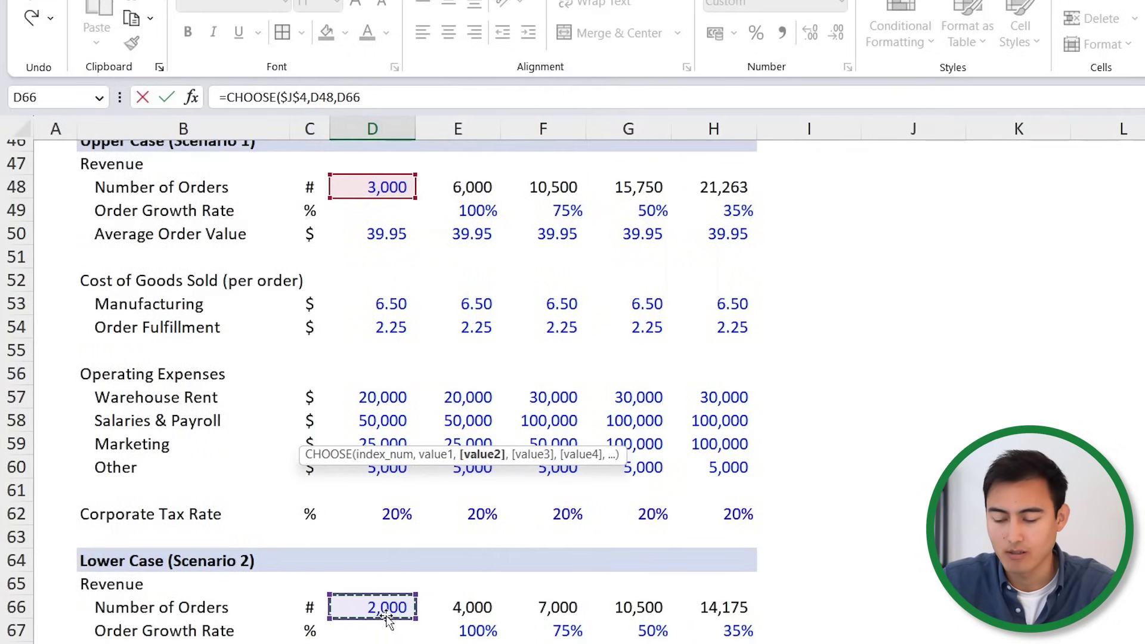
pyautogui.write(')')
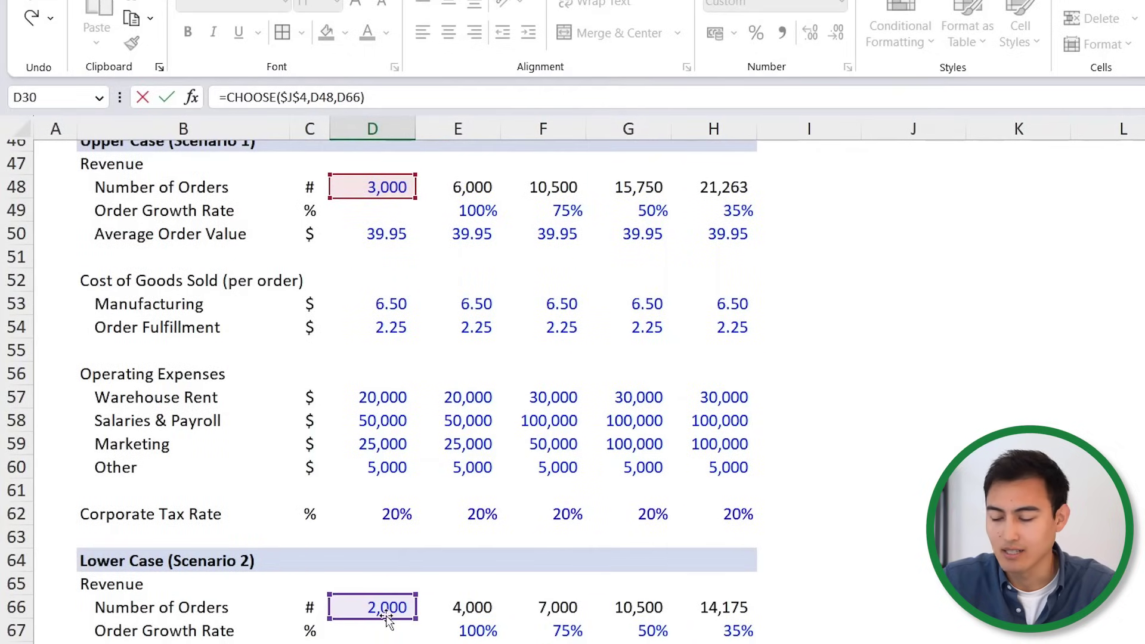
pyautogui.press('Return')
# Copy the CHOOSE formula from D30 and paste only the formulas across the Live Case assumptions in D30:H44.
pyautogui.scroll(3, 386, 616)
pyautogui.press('Up')
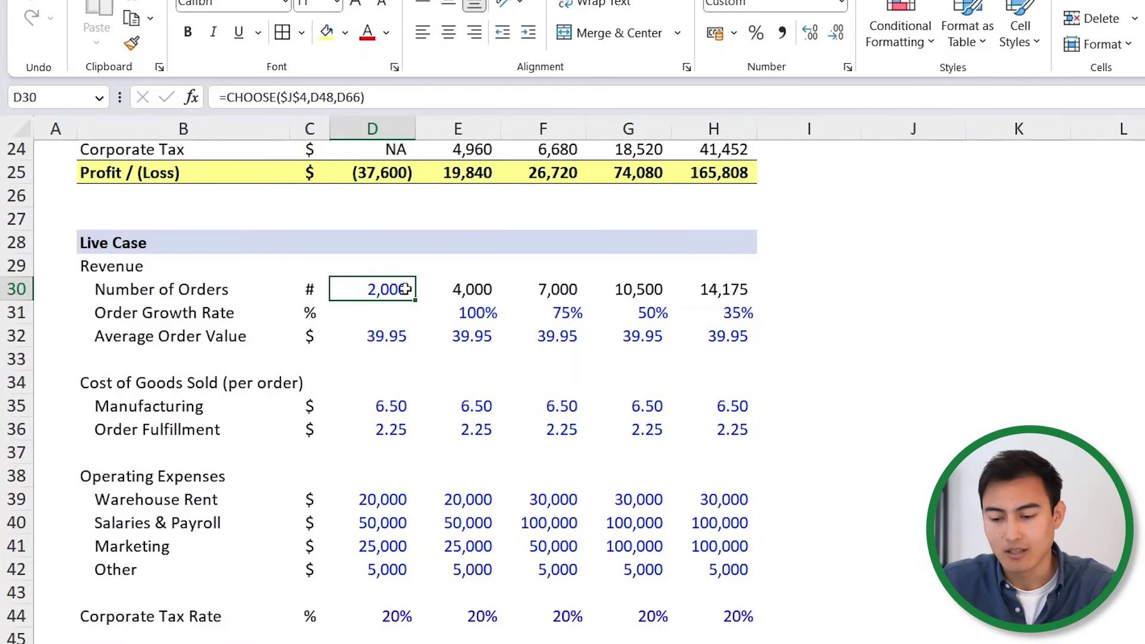
pyautogui.hotkey('ctrl', 'c')
pyautogui.hotkey('shift', 'Down')
pyautogui.hotkey('shift', 'Down')
pyautogui.hotkey('shift', 'Down')
pyautogui.hotkey('shift', 'Down')
pyautogui.hotkey('shift', 'Down')
pyautogui.hotkey('shift', 'Down')
pyautogui.hotkey('shift', 'Down')
pyautogui.hotkey('shift', 'Down')
pyautogui.hotkey('shift', 'Down')
pyautogui.hotkey('shift', 'Down')
pyautogui.hotkey('shift', 'Down')
pyautogui.hotkey('shift', 'Down')
pyautogui.hotkey('shift', 'Down')
pyautogui.hotkey('shift', 'Down')
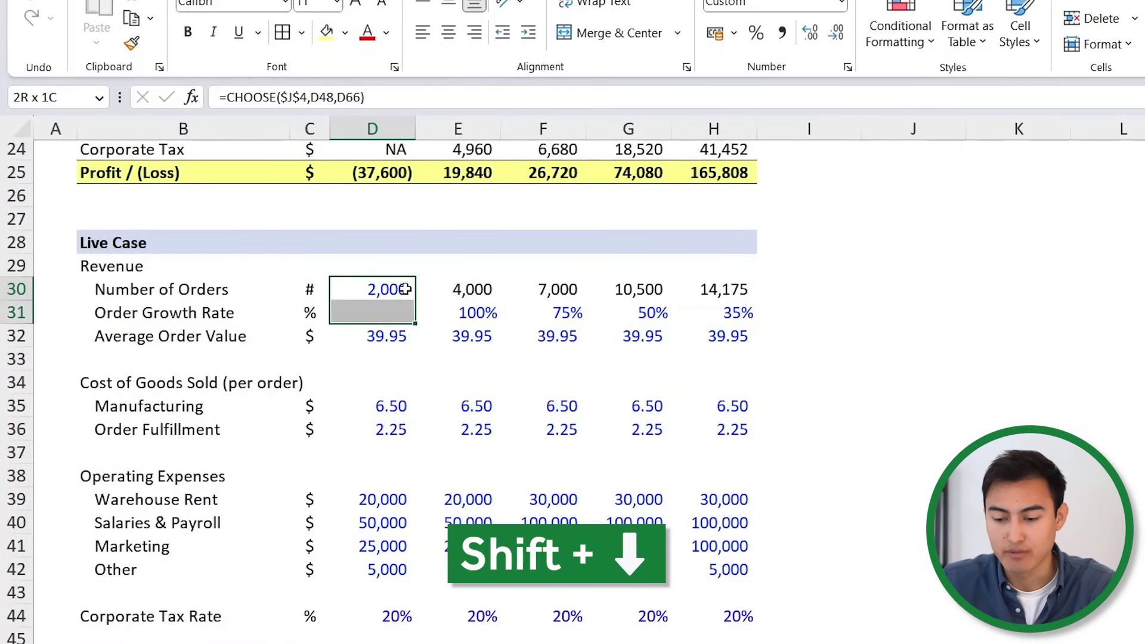
pyautogui.hotkey('shift', 'Right')
pyautogui.hotkey('shift', 'Right')
pyautogui.hotkey('shift', 'Right')
pyautogui.hotkey('shift', 'Right')
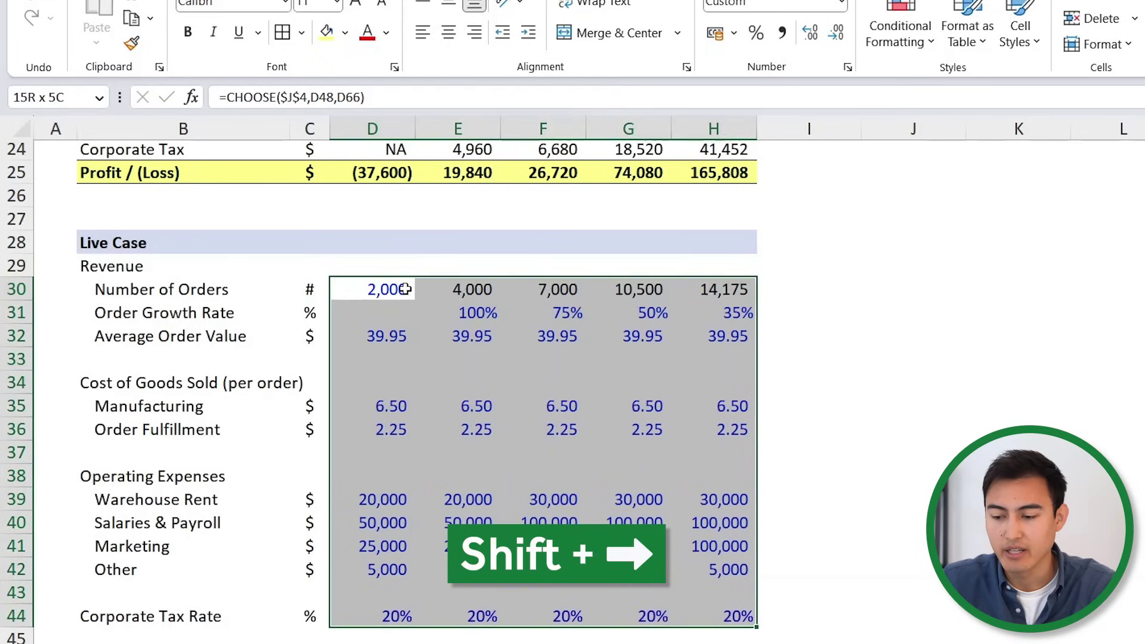
pyautogui.hotkey('ctrl', 'alt', 'v')
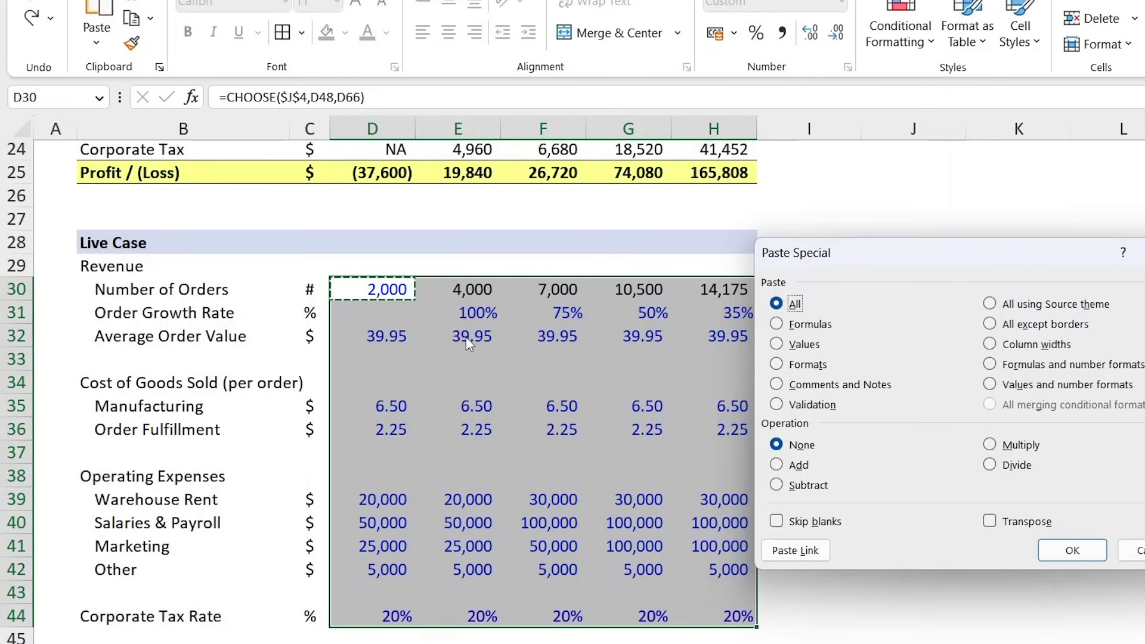
pyautogui.click(808, 324)
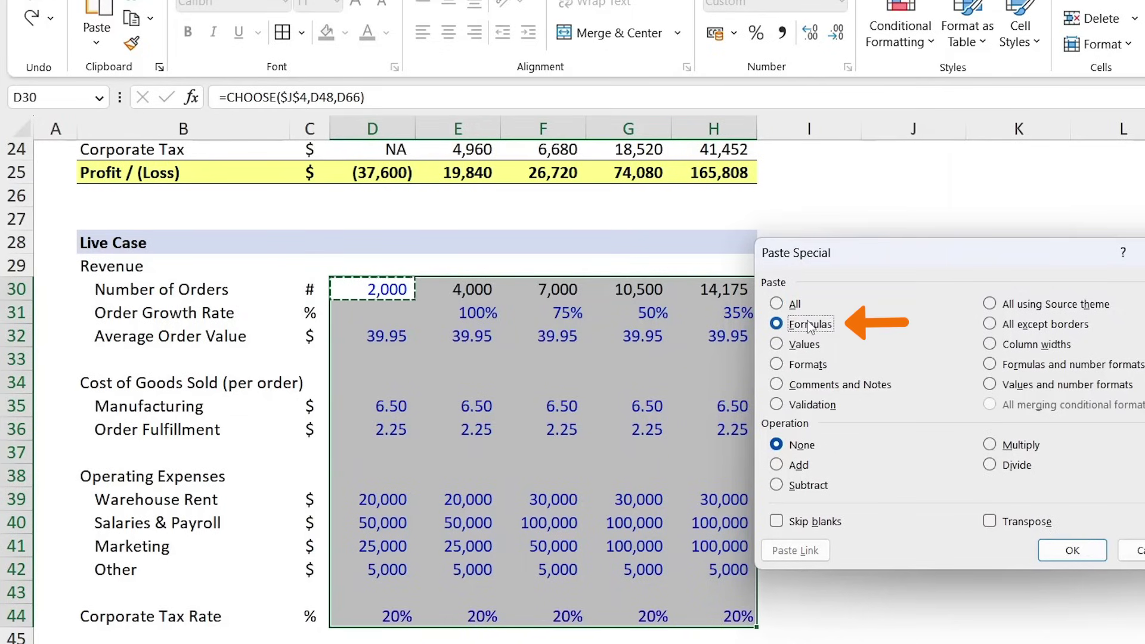
pyautogui.click(1072, 550)
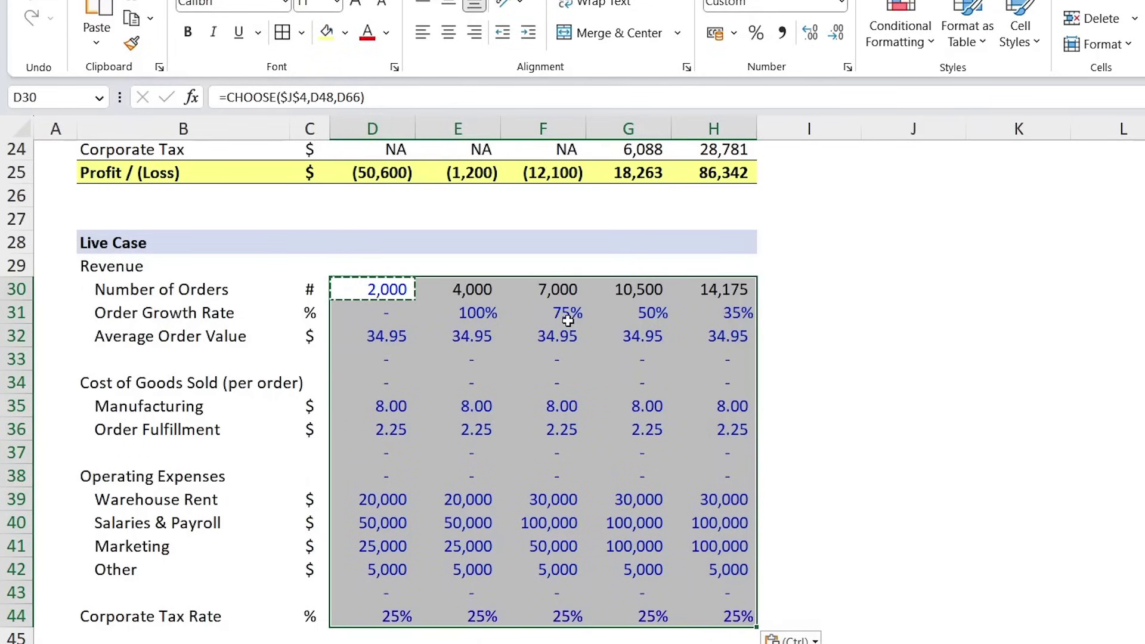
# Clear the unneeded formulas from the blank and Cost of Goods Sold heading rows of the Live Case, D33:H34.
pyautogui.press('Down')
pyautogui.press('Down')
pyautogui.press('Down')
pyautogui.hotkey('shift', 'Down')
pyautogui.hotkey('shift', 'Right')
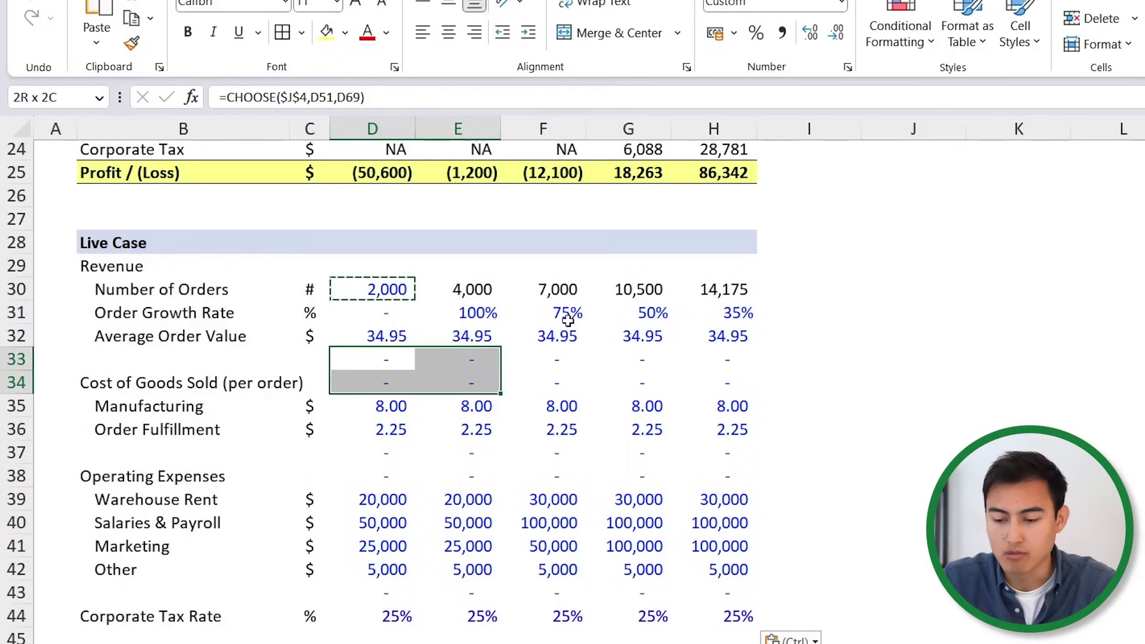
pyautogui.hotkey('shift', 'Right')
pyautogui.hotkey('shift', 'Right')
pyautogui.hotkey('shift', 'Right')
pyautogui.press('Delete')
# Clear the unneeded formulas from the blank and Operating Expenses heading rows of the Live Case, D37:H38.
pyautogui.press('Down')
pyautogui.press('Down')
pyautogui.press('Down')
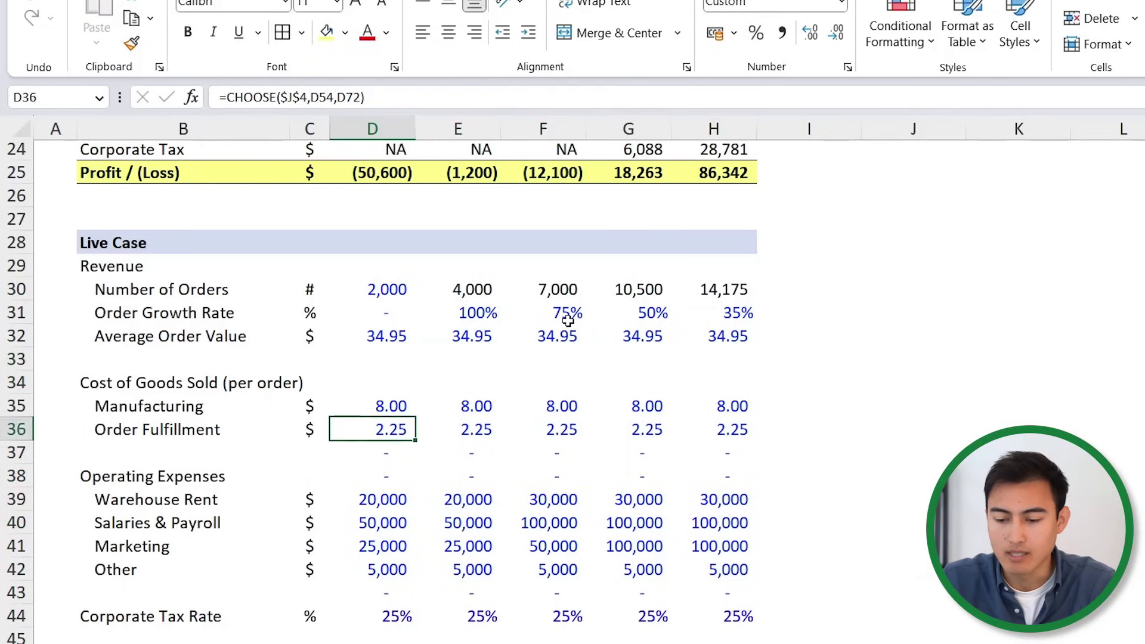
pyautogui.press('Down')
pyautogui.hotkey('shift', 'Down')
pyautogui.hotkey('shift', 'Right')
pyautogui.hotkey('shift', 'Right')
pyautogui.hotkey('shift', 'Right')
pyautogui.hotkey('shift', 'Right')
pyautogui.press('Delete')
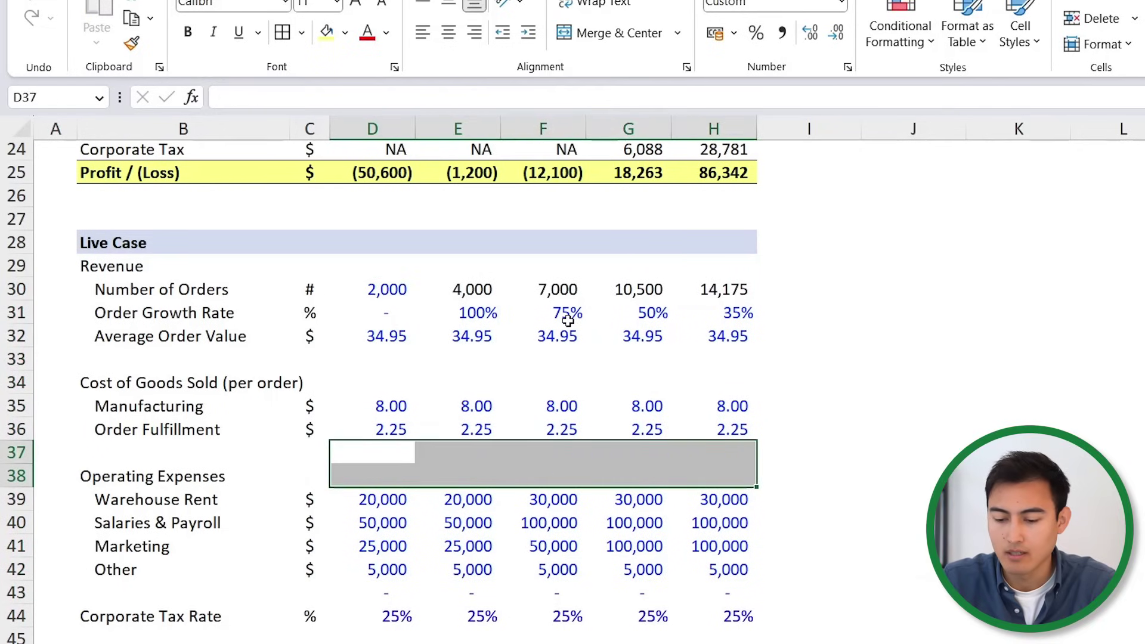
# Clear the formulas from the blank row above Corporate Tax Rate in the Live Case, D43:H43.
pyautogui.press('Down')
pyautogui.press('Down')
pyautogui.press('Down')
pyautogui.press('Down')
pyautogui.press('Down')
pyautogui.press('Down')
pyautogui.hotkey('shift', 'Right')
pyautogui.hotkey('shift', 'Right')
pyautogui.hotkey('shift', 'Right')
pyautogui.hotkey('shift', 'Right')
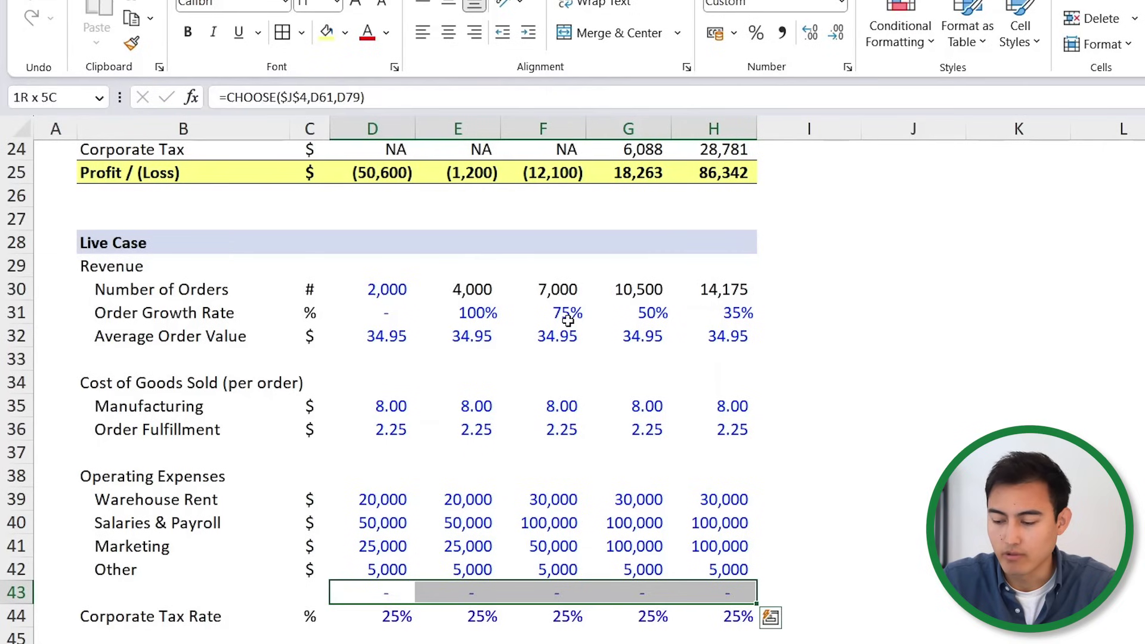
pyautogui.press('Delete')
# Change the font colour of the Live Case assumptions in D30:H44 to black.
pyautogui.moveTo(372, 289); pyautogui.dragTo(716, 622)
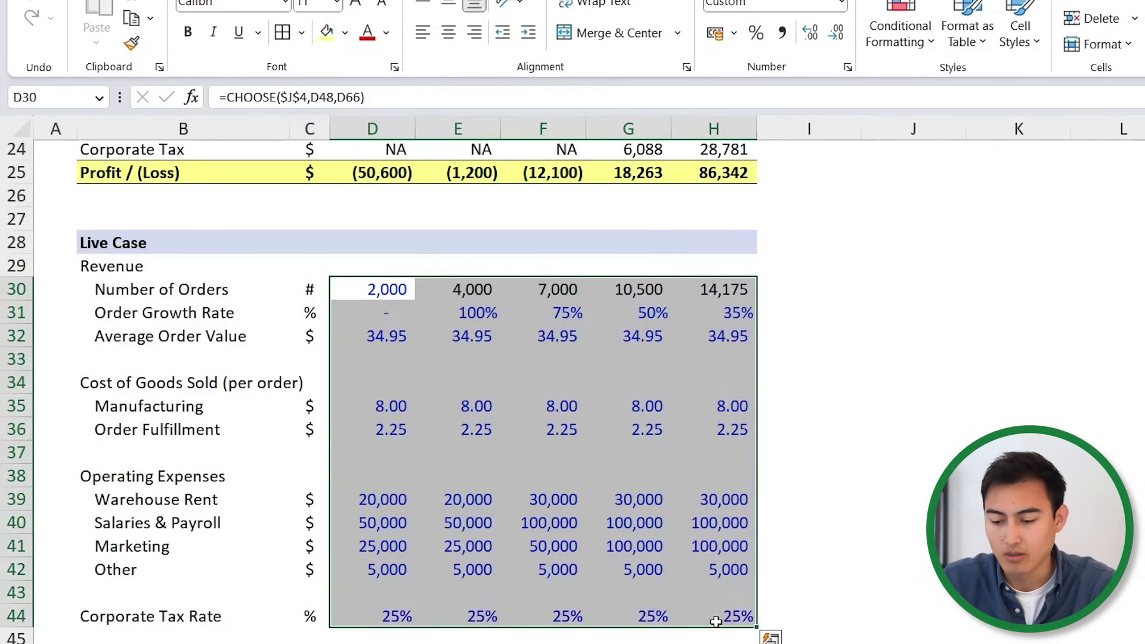
pyautogui.click(386, 33)
pyautogui.click(384, 61)
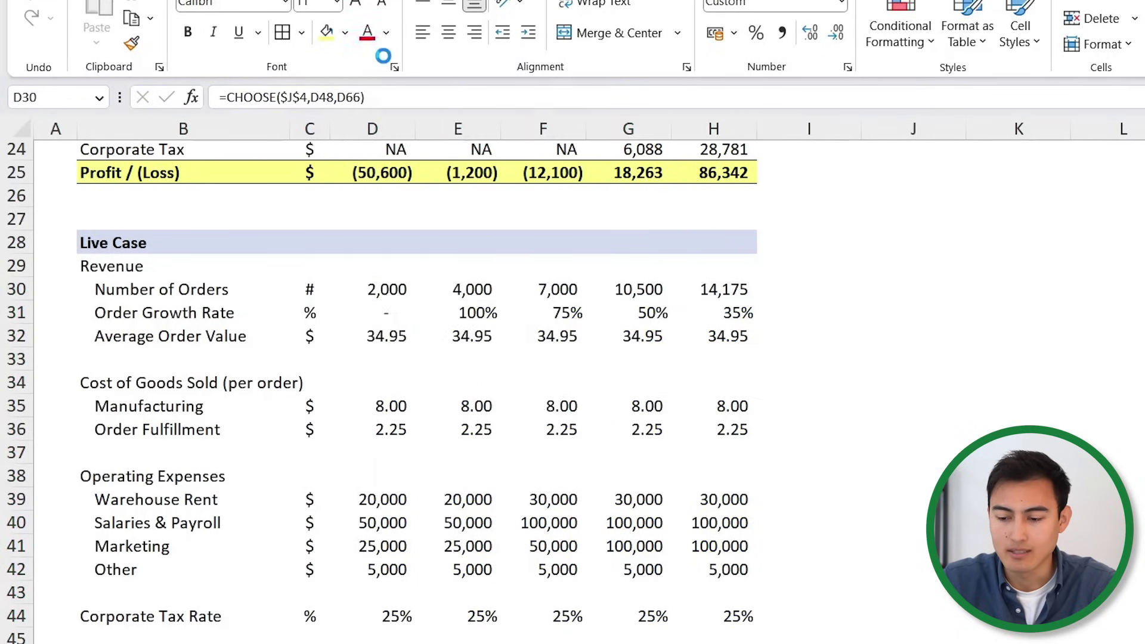
# Test the scenario selector by entering 1 in J4, checking the income statement, and switching J4 back to 2.
pyautogui.scroll(6, 384, 337)
pyautogui.scroll(2, 382, 334)
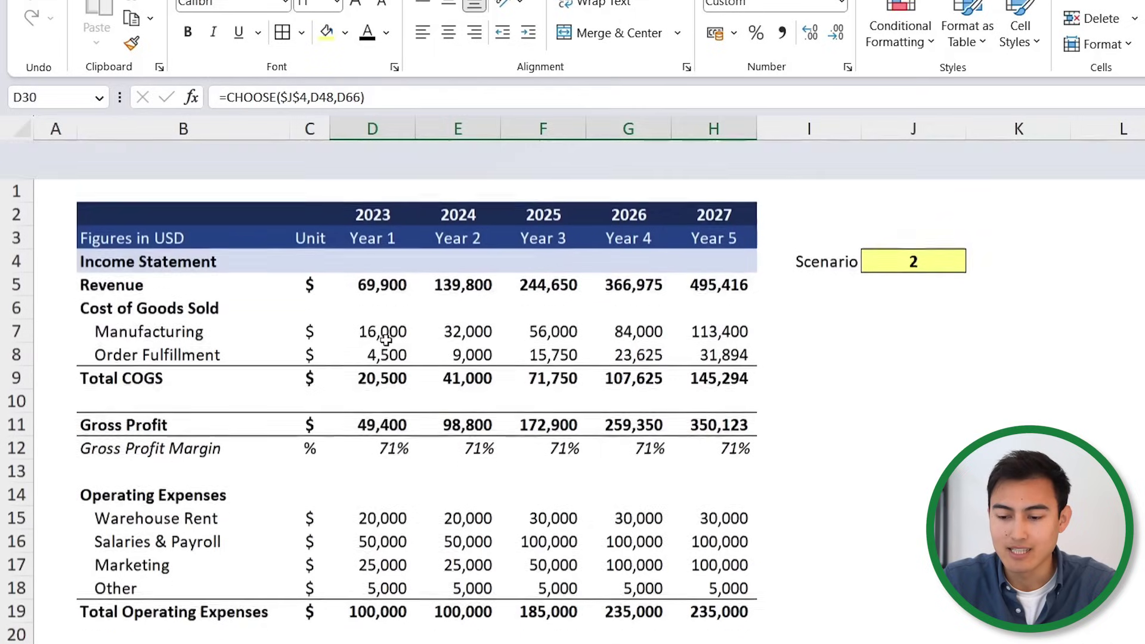
pyautogui.click(381, 267)
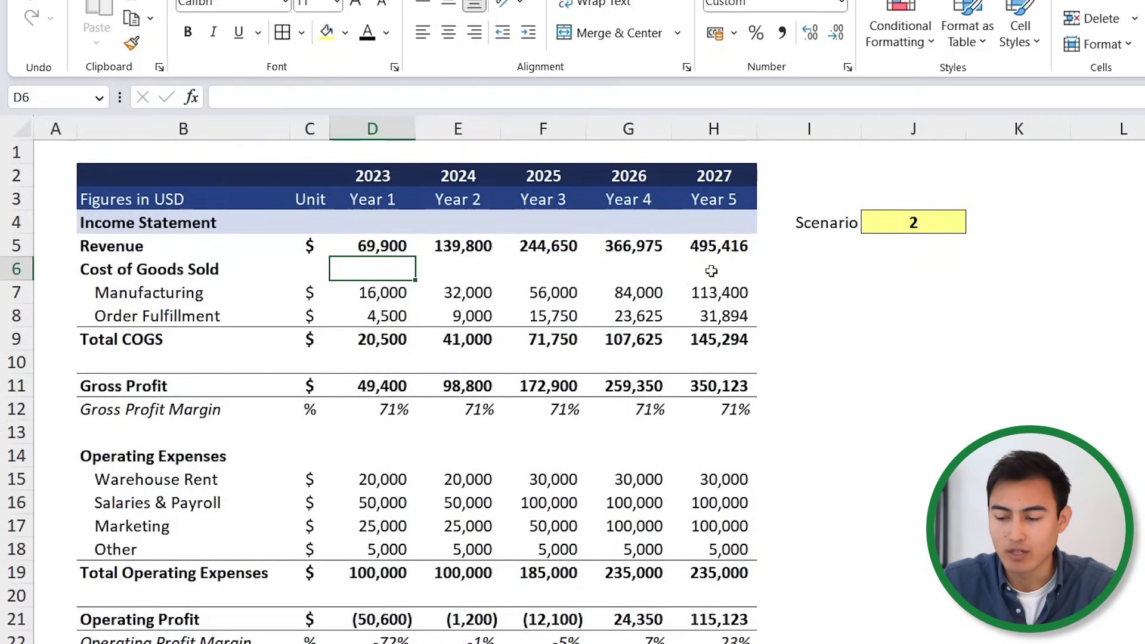
pyautogui.click(908, 224)
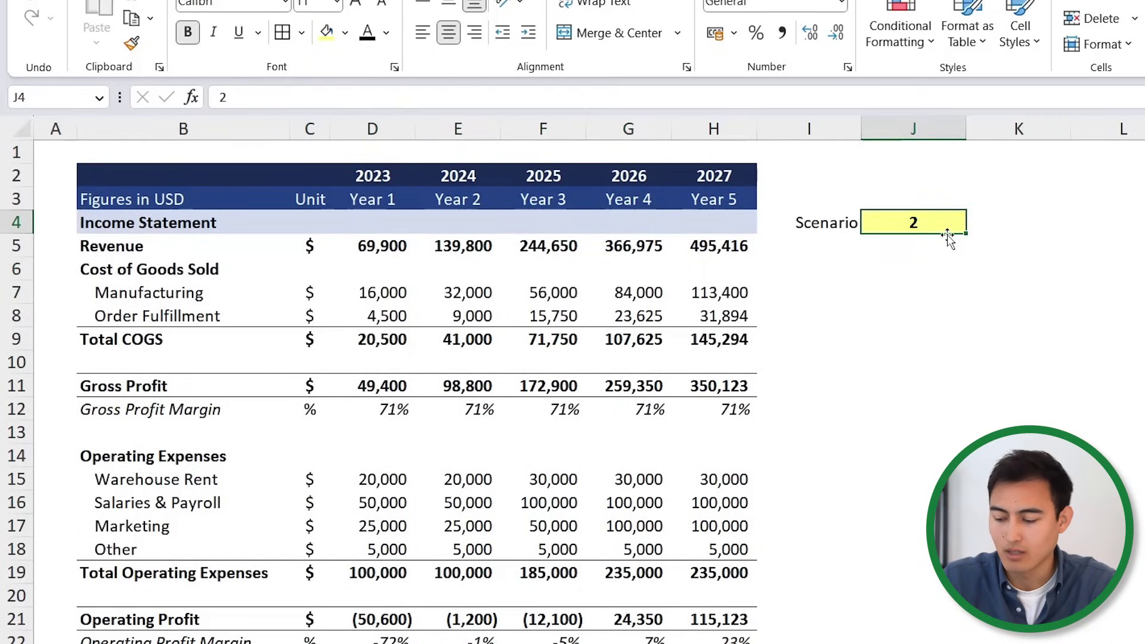
pyautogui.write('1')
pyautogui.press('Return')
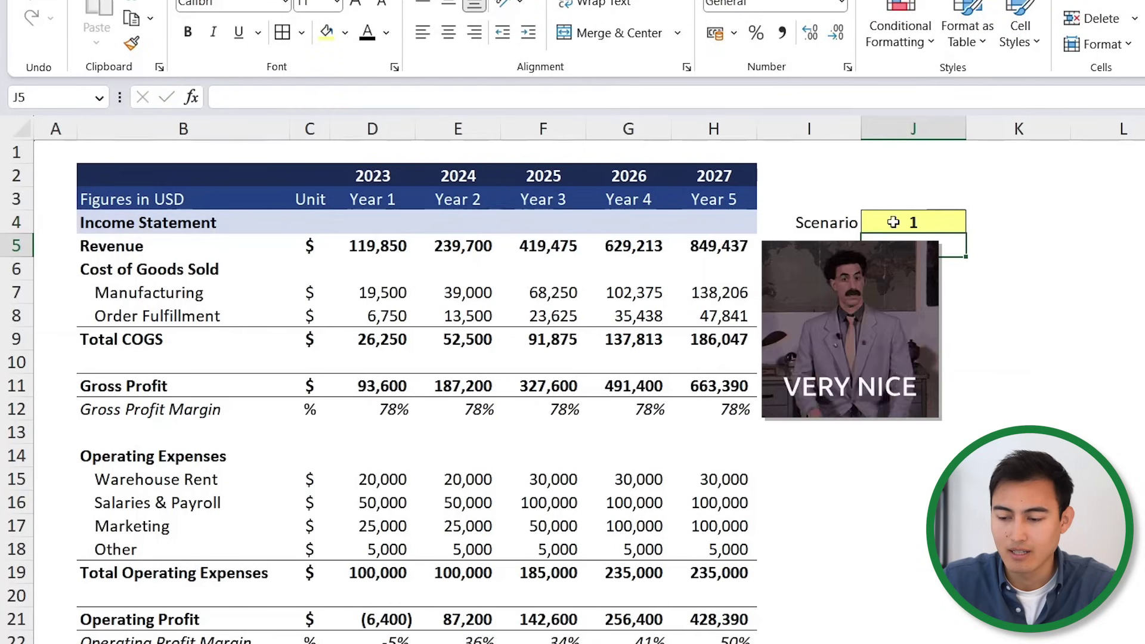
pyautogui.scroll(-1, 569, 351)
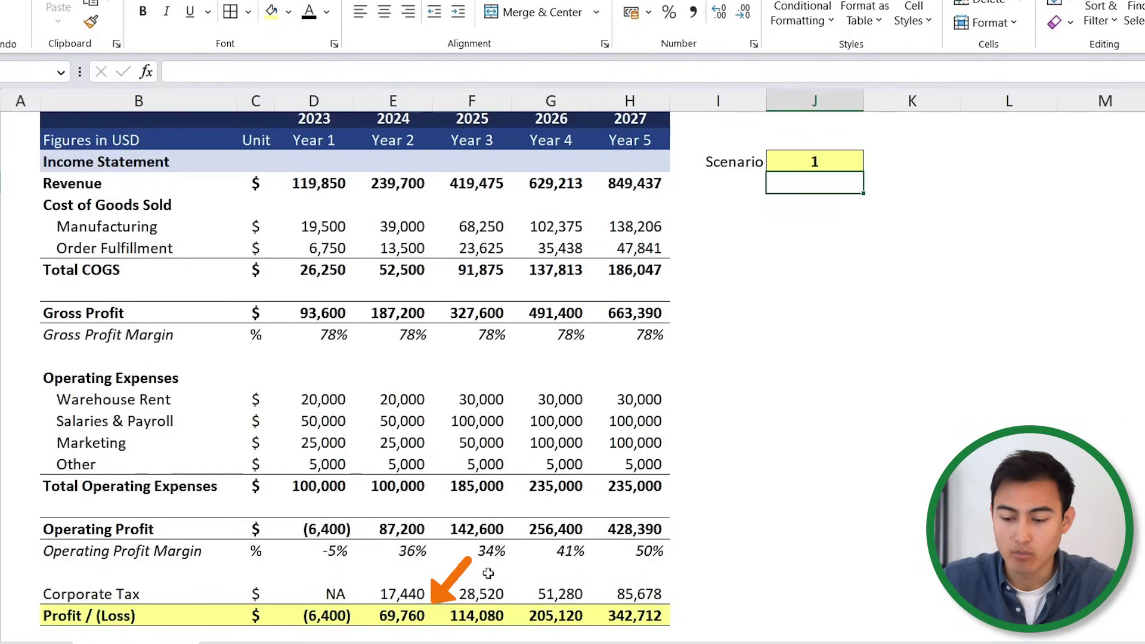
pyautogui.press('Up')
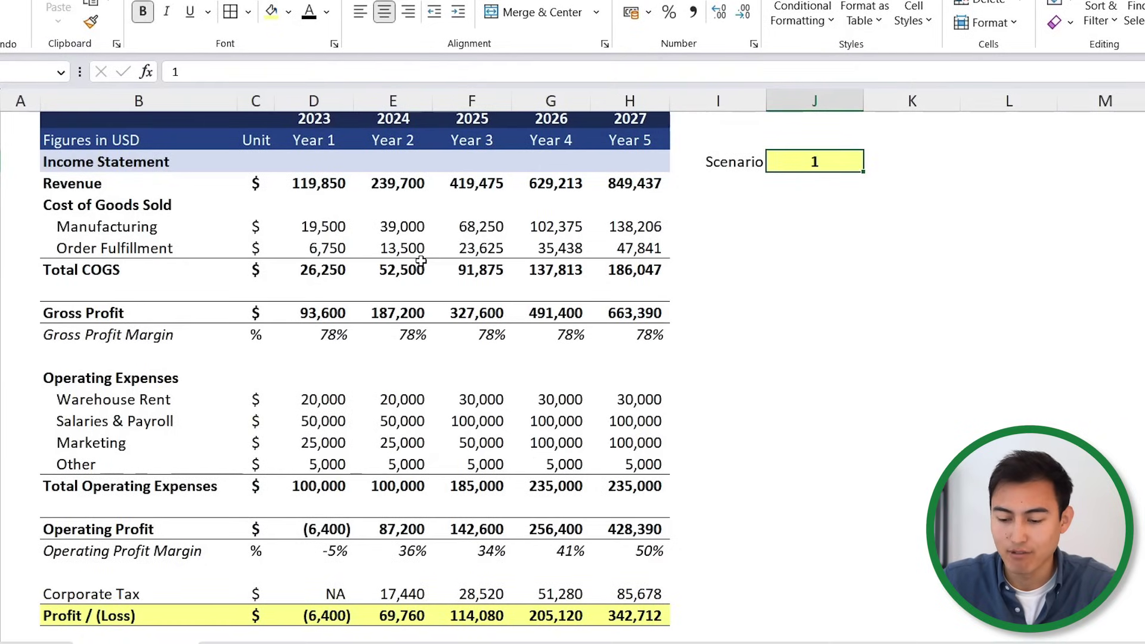
pyautogui.write('2')
pyautogui.press('Return')
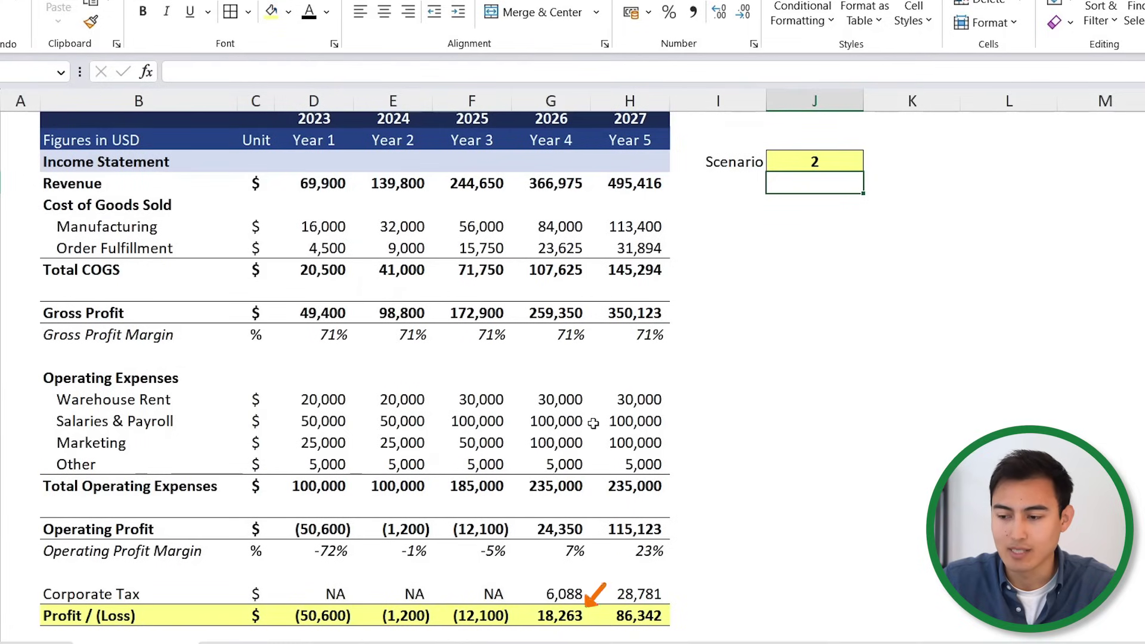
# Try 3 as the scenario number in J4 and undo the entry.
pyautogui.press('Up')
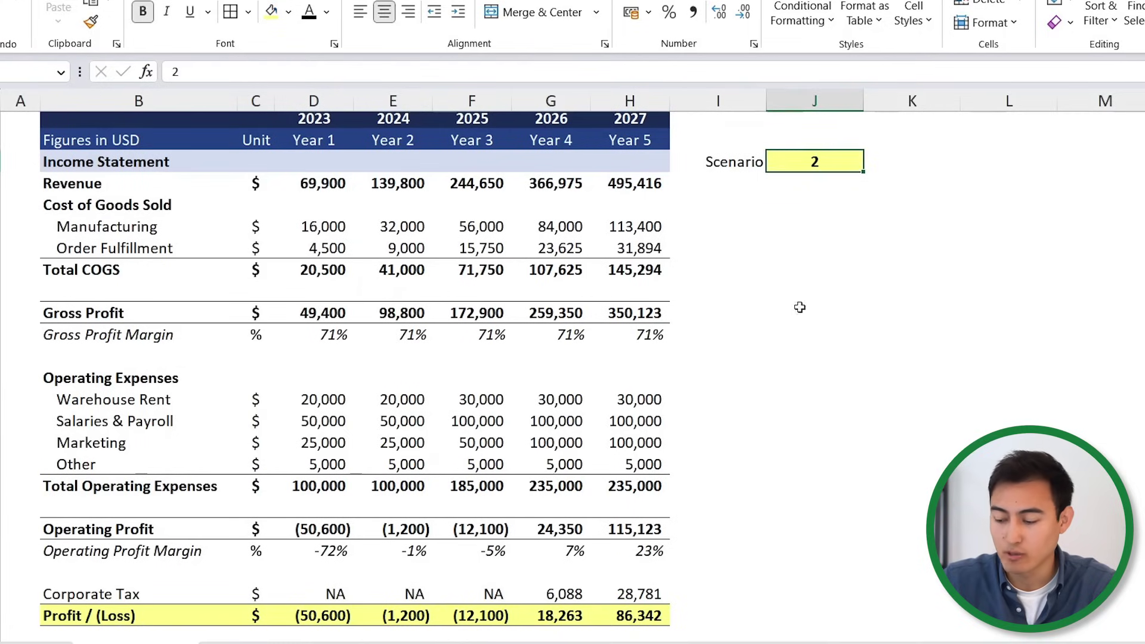
pyautogui.write('3')
pyautogui.press('Return')
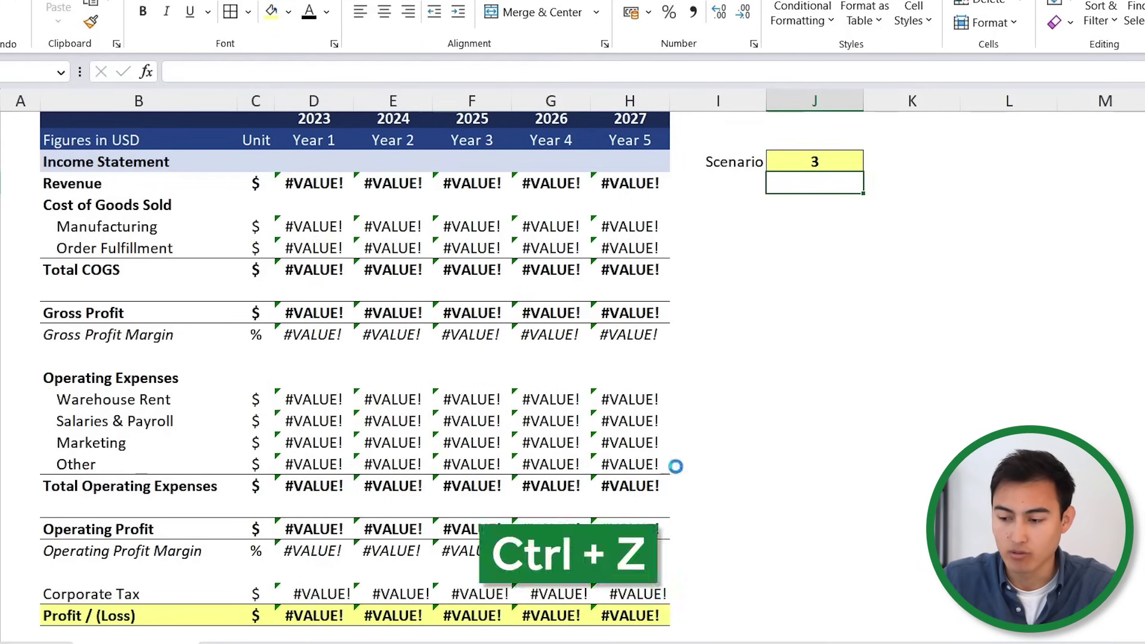
pyautogui.hotkey('ctrl', 'z')
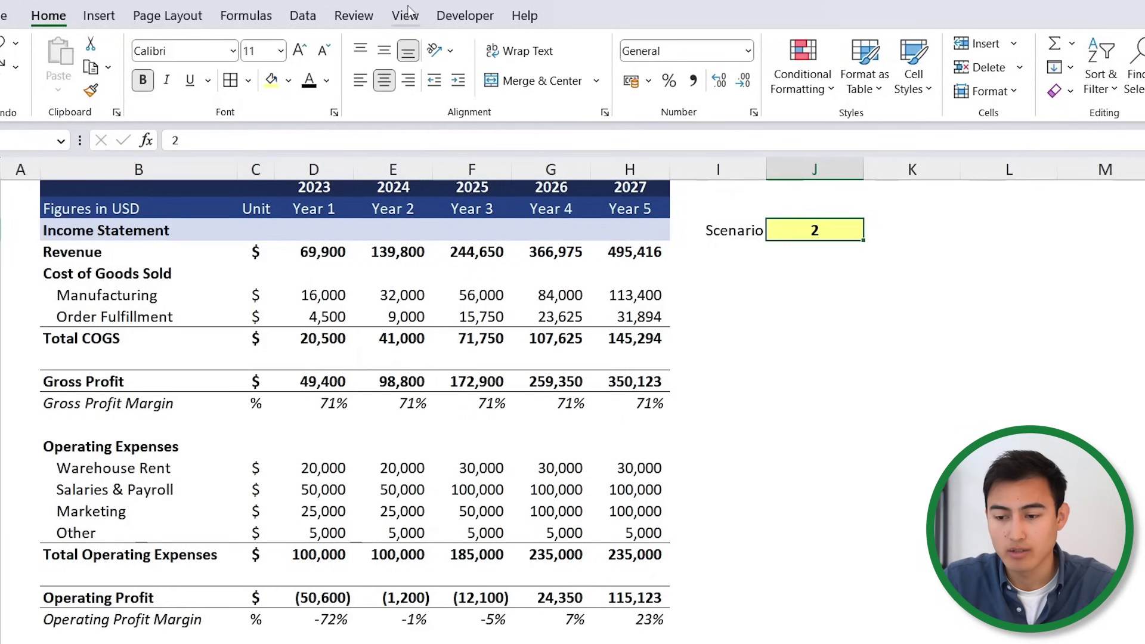
# Add data validation to J4 that allows a List with the source 1,2.
pyautogui.click(303, 15)
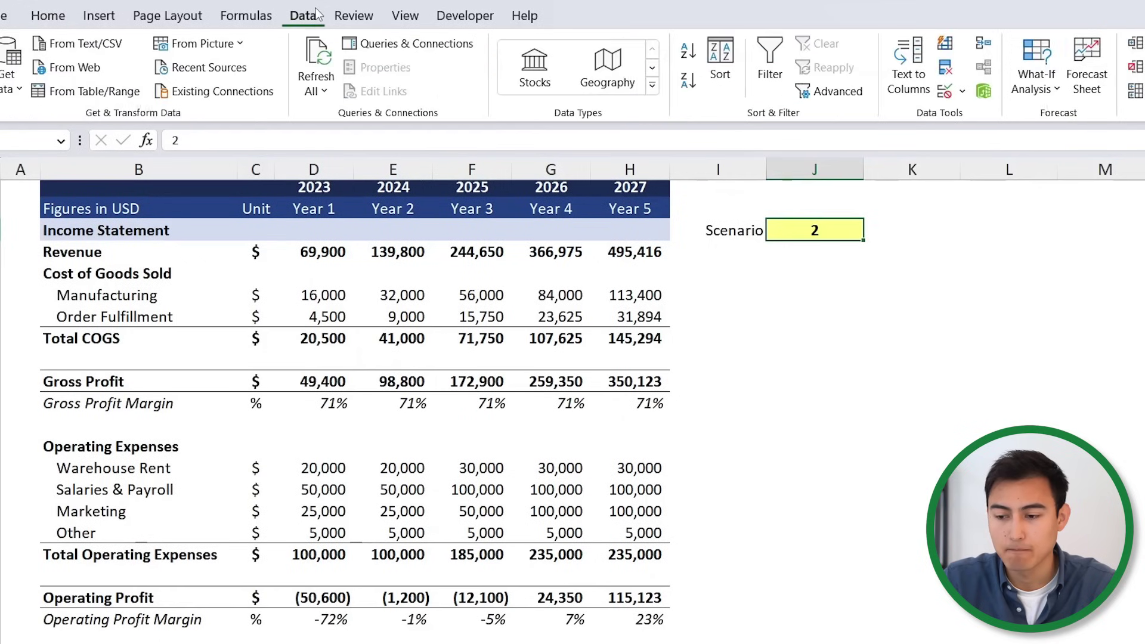
pyautogui.click(951, 95)
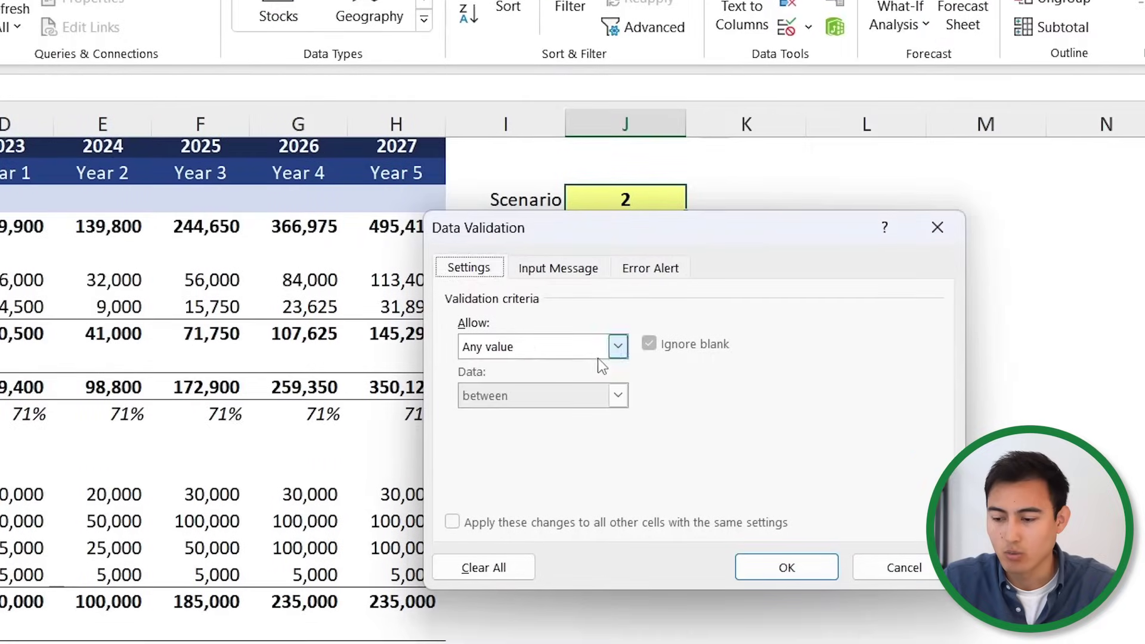
pyautogui.click(809, 349)
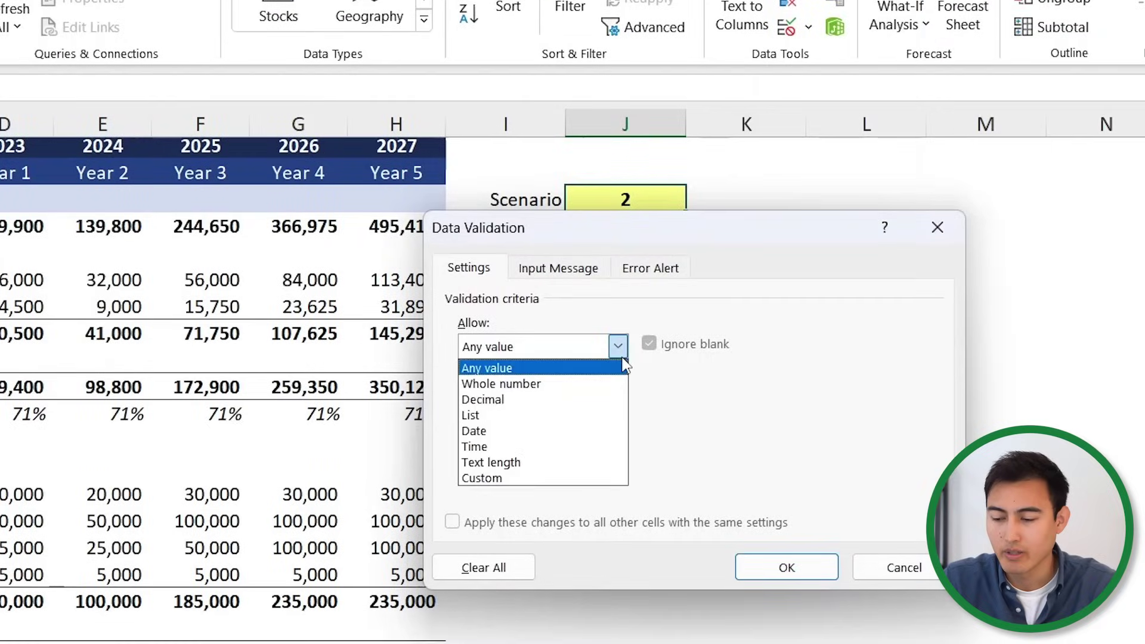
pyautogui.click(516, 416)
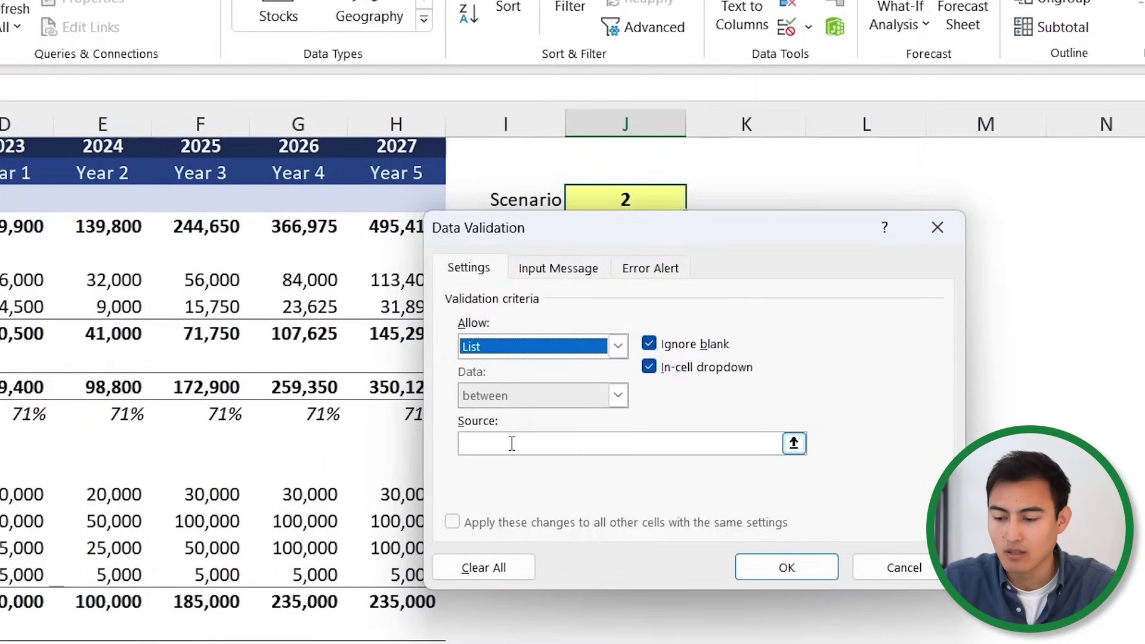
pyautogui.click(513, 443)
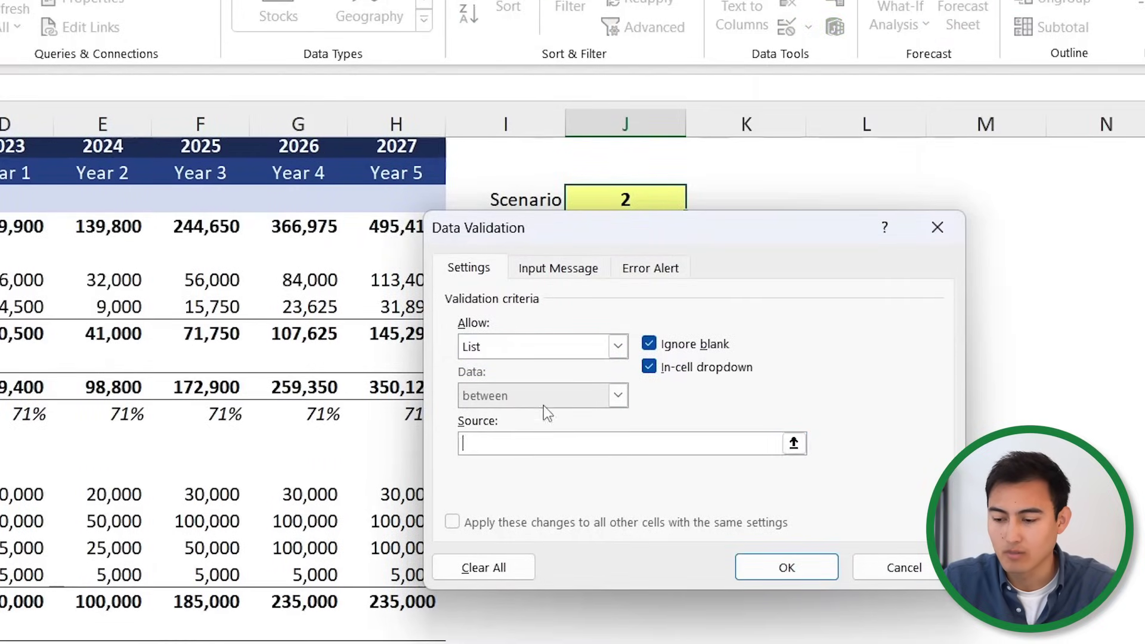
pyautogui.write('1,2')
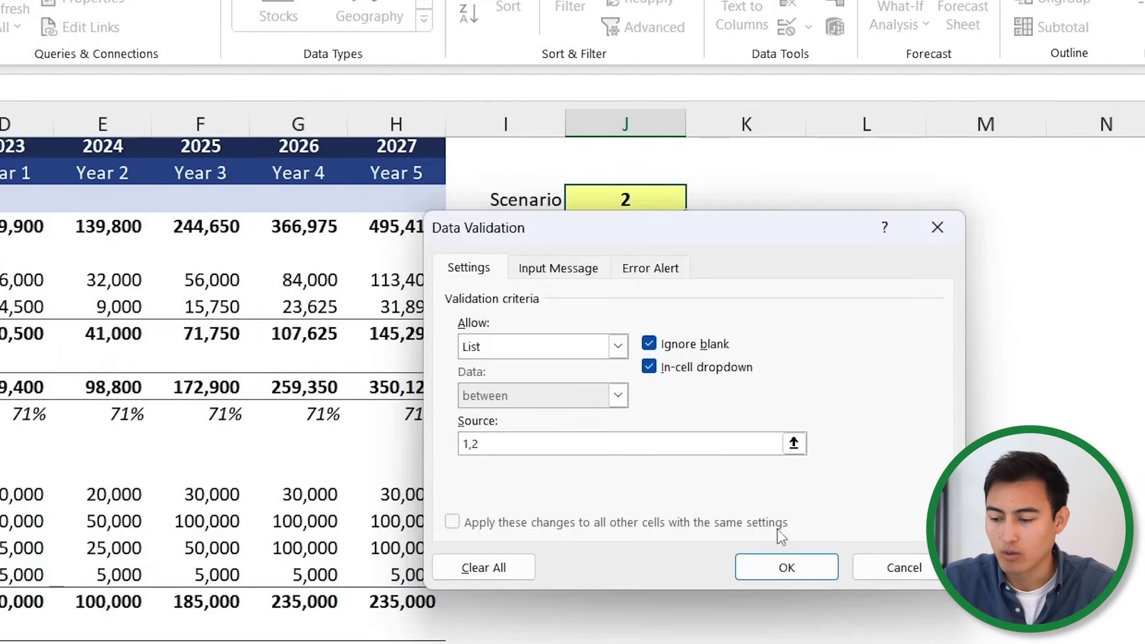
pyautogui.click(787, 569)
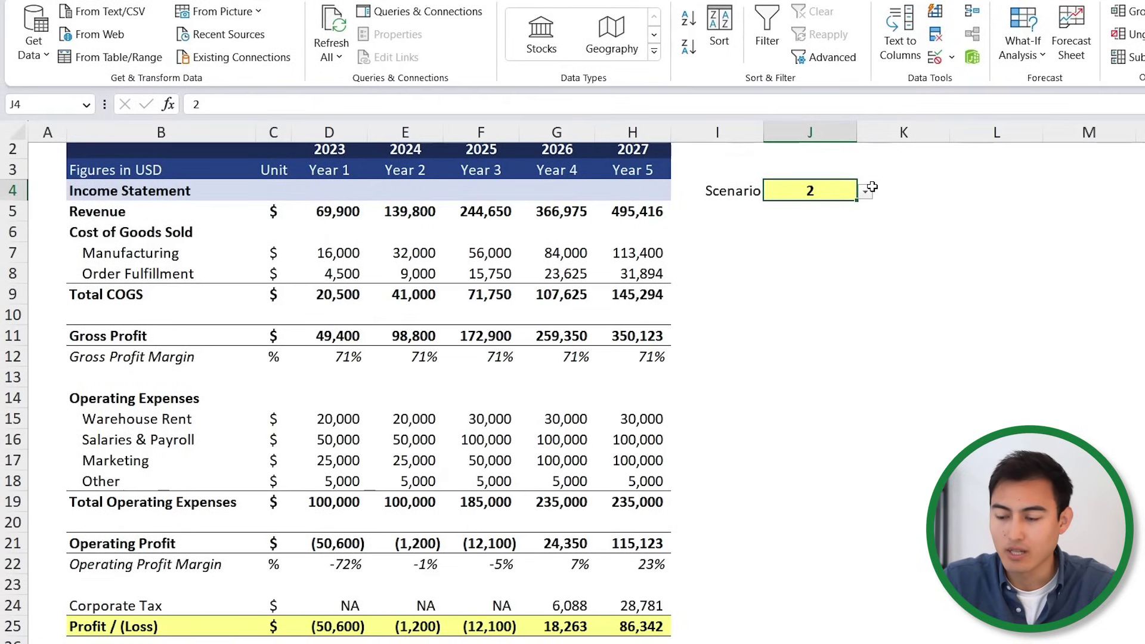
# Choose scenario 1 from the dropdown list in J4 and test the validation by trying to enter 3.
pyautogui.click(865, 192)
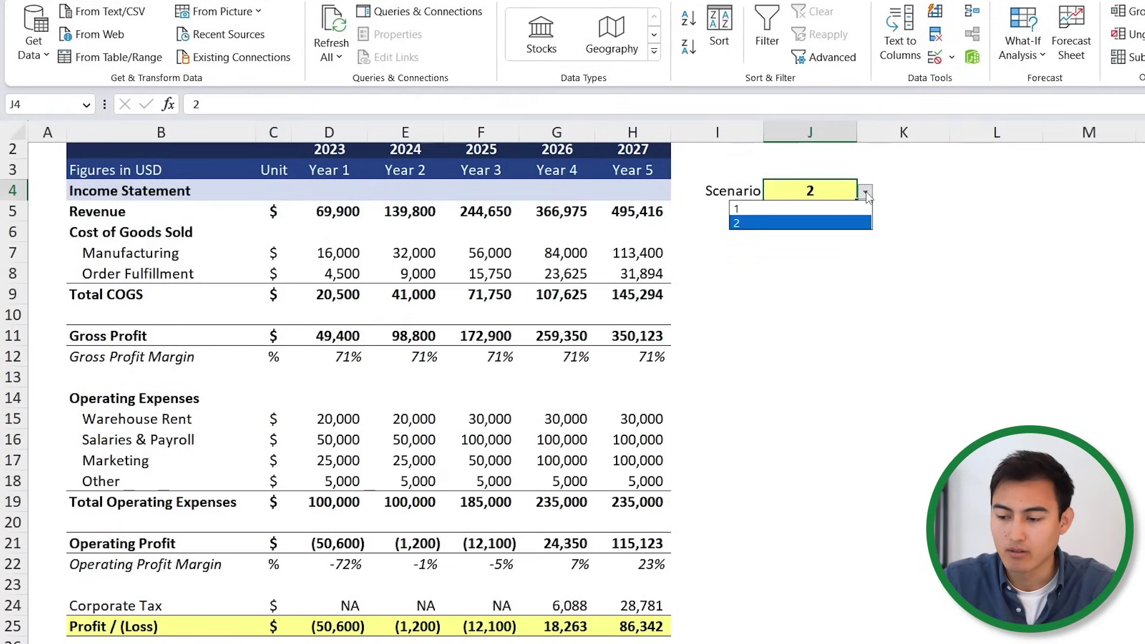
pyautogui.click(810, 209)
pyautogui.write('3')
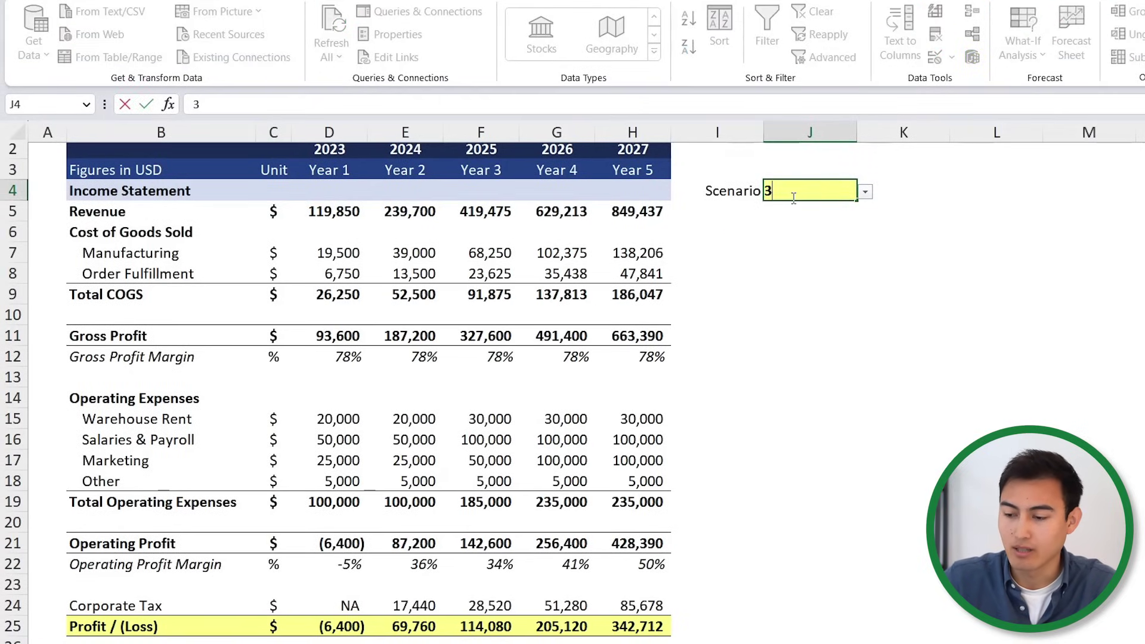
pyautogui.press('Return')
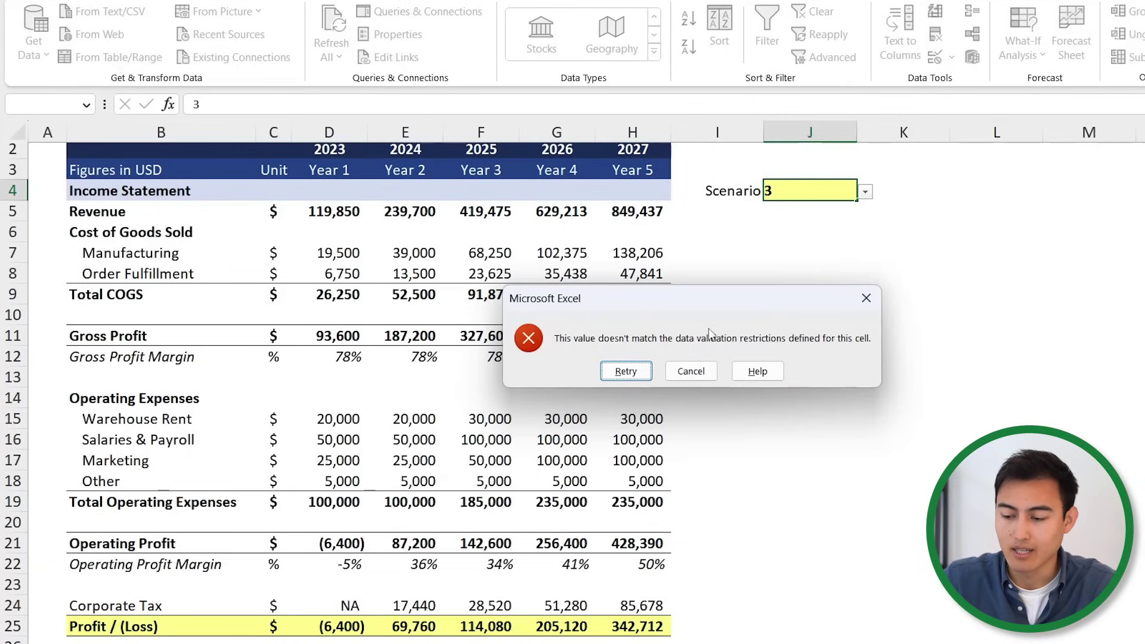